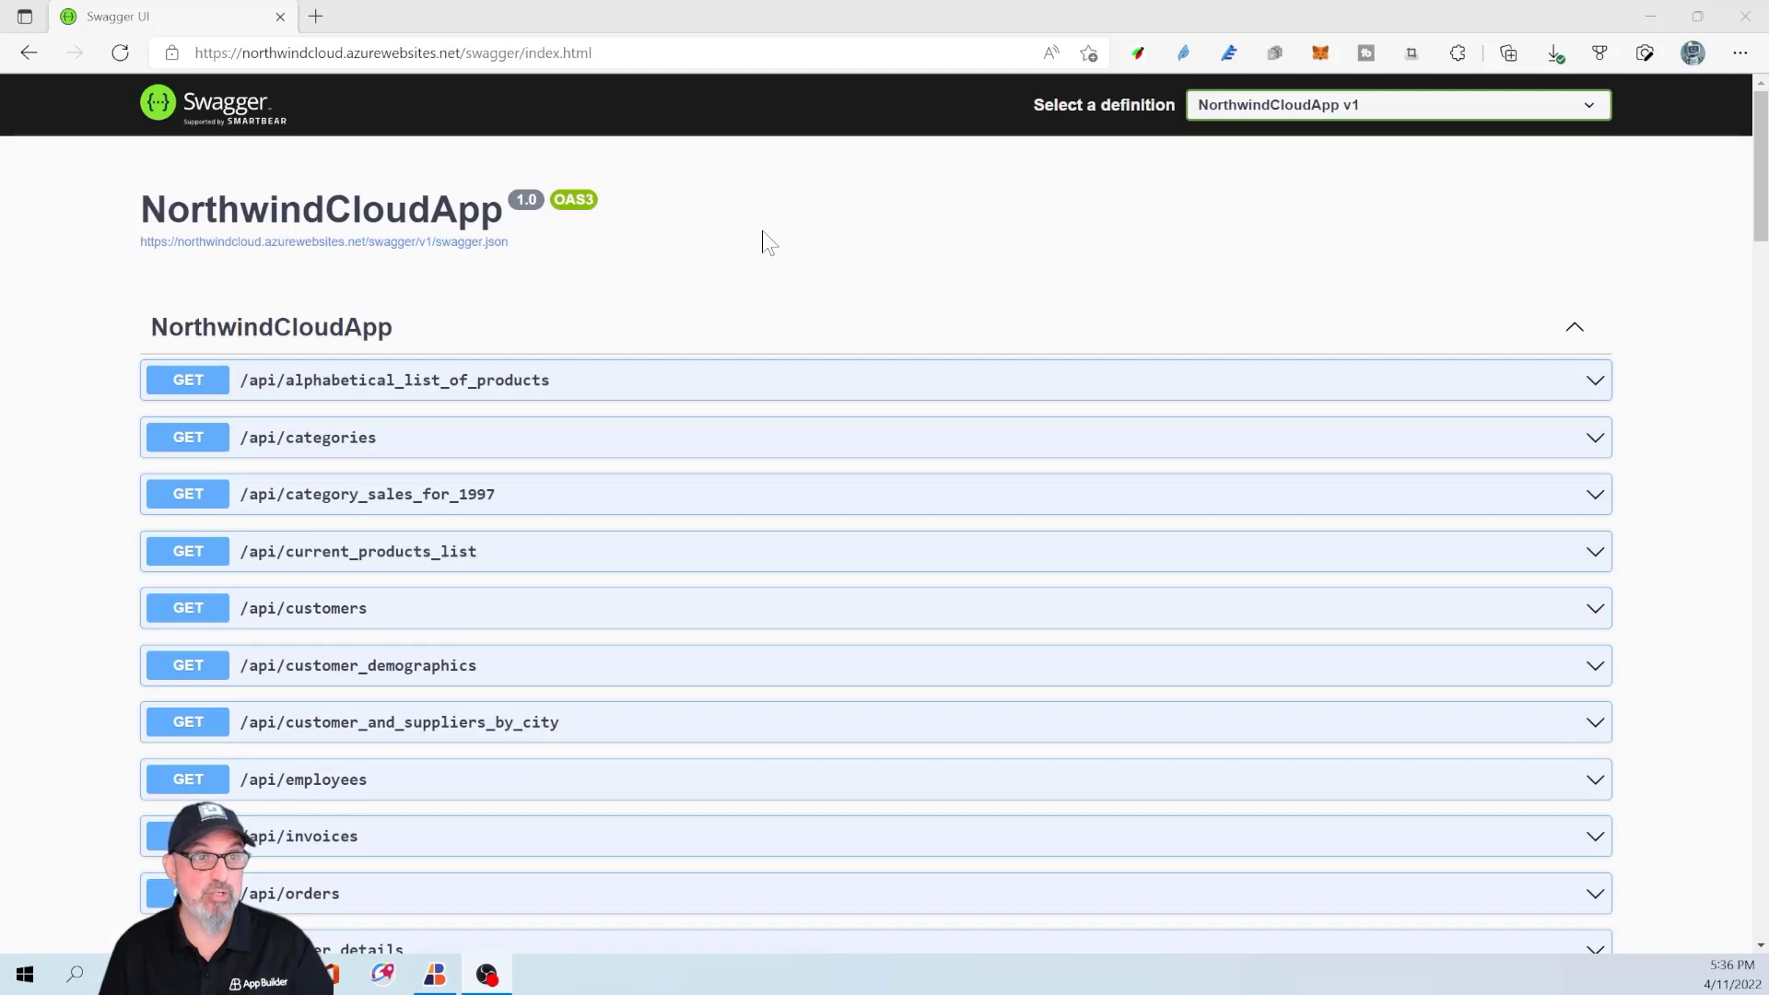
# Open the NorthwindCloudApp swagger.json definition and examine its API paths, including customer_and_suppliers_by_city.
pyautogui.click(513, 54)
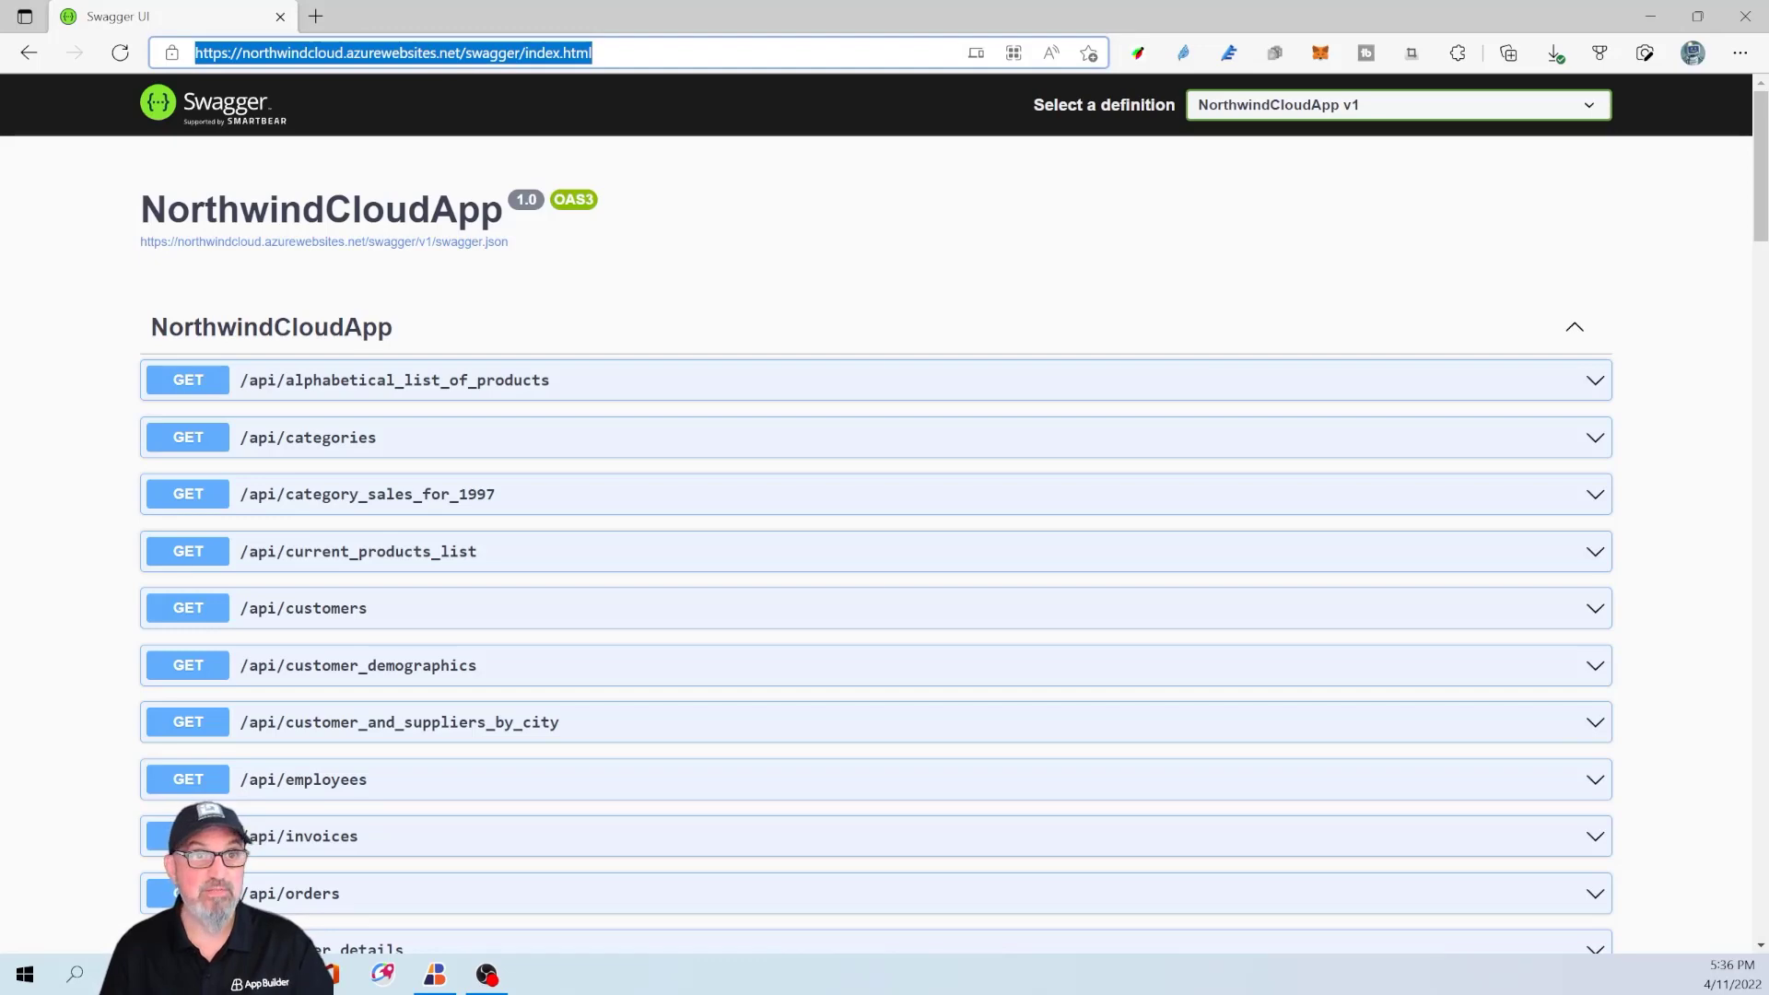
pyautogui.click(446, 243)
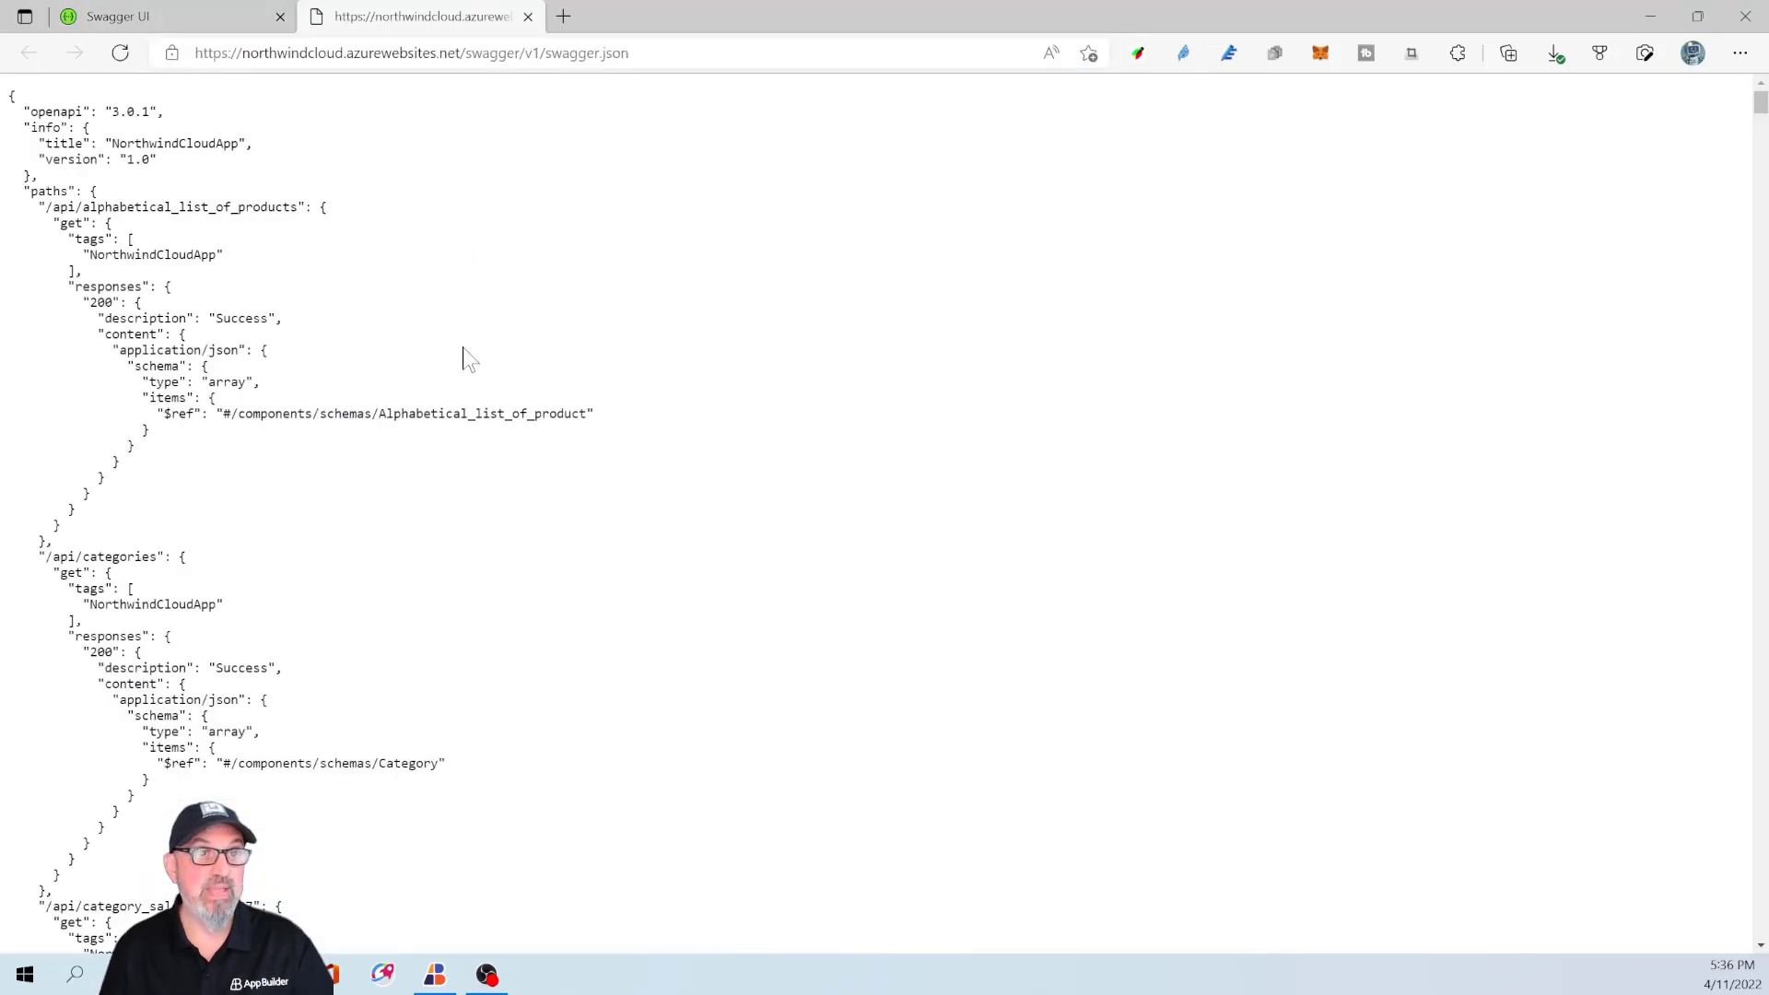
pyautogui.scroll(-4, 465, 369)
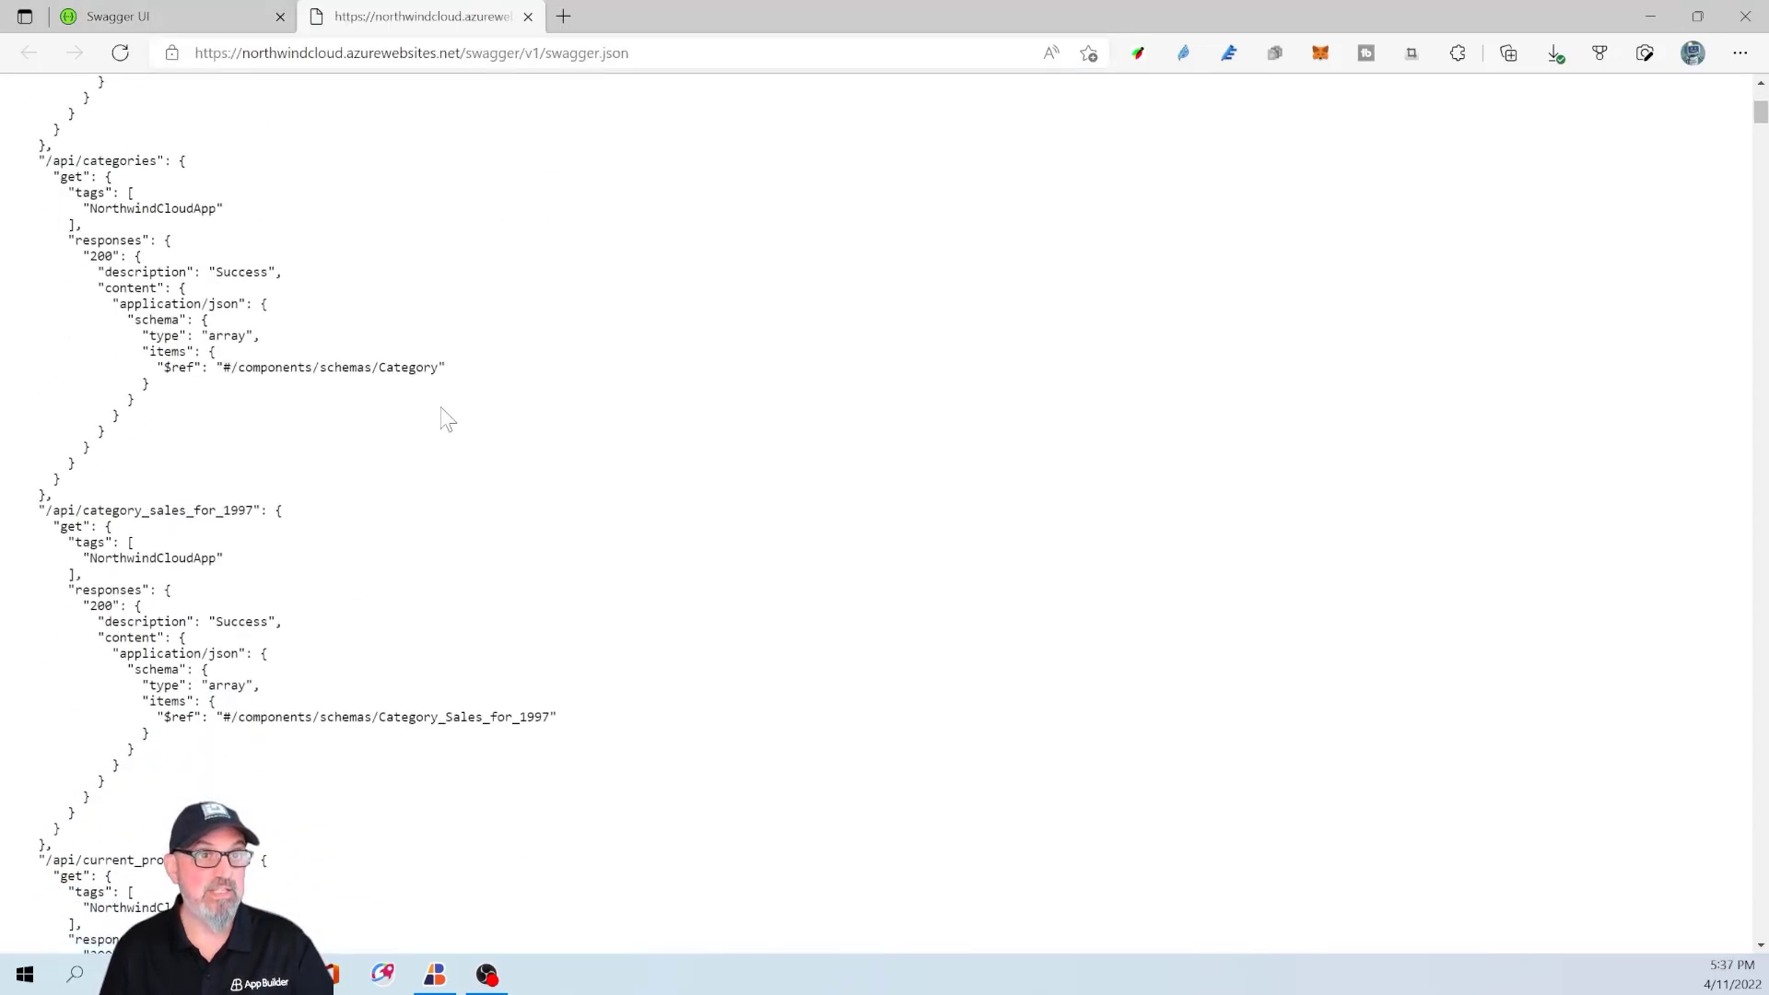
pyautogui.scroll(-10, 446, 419)
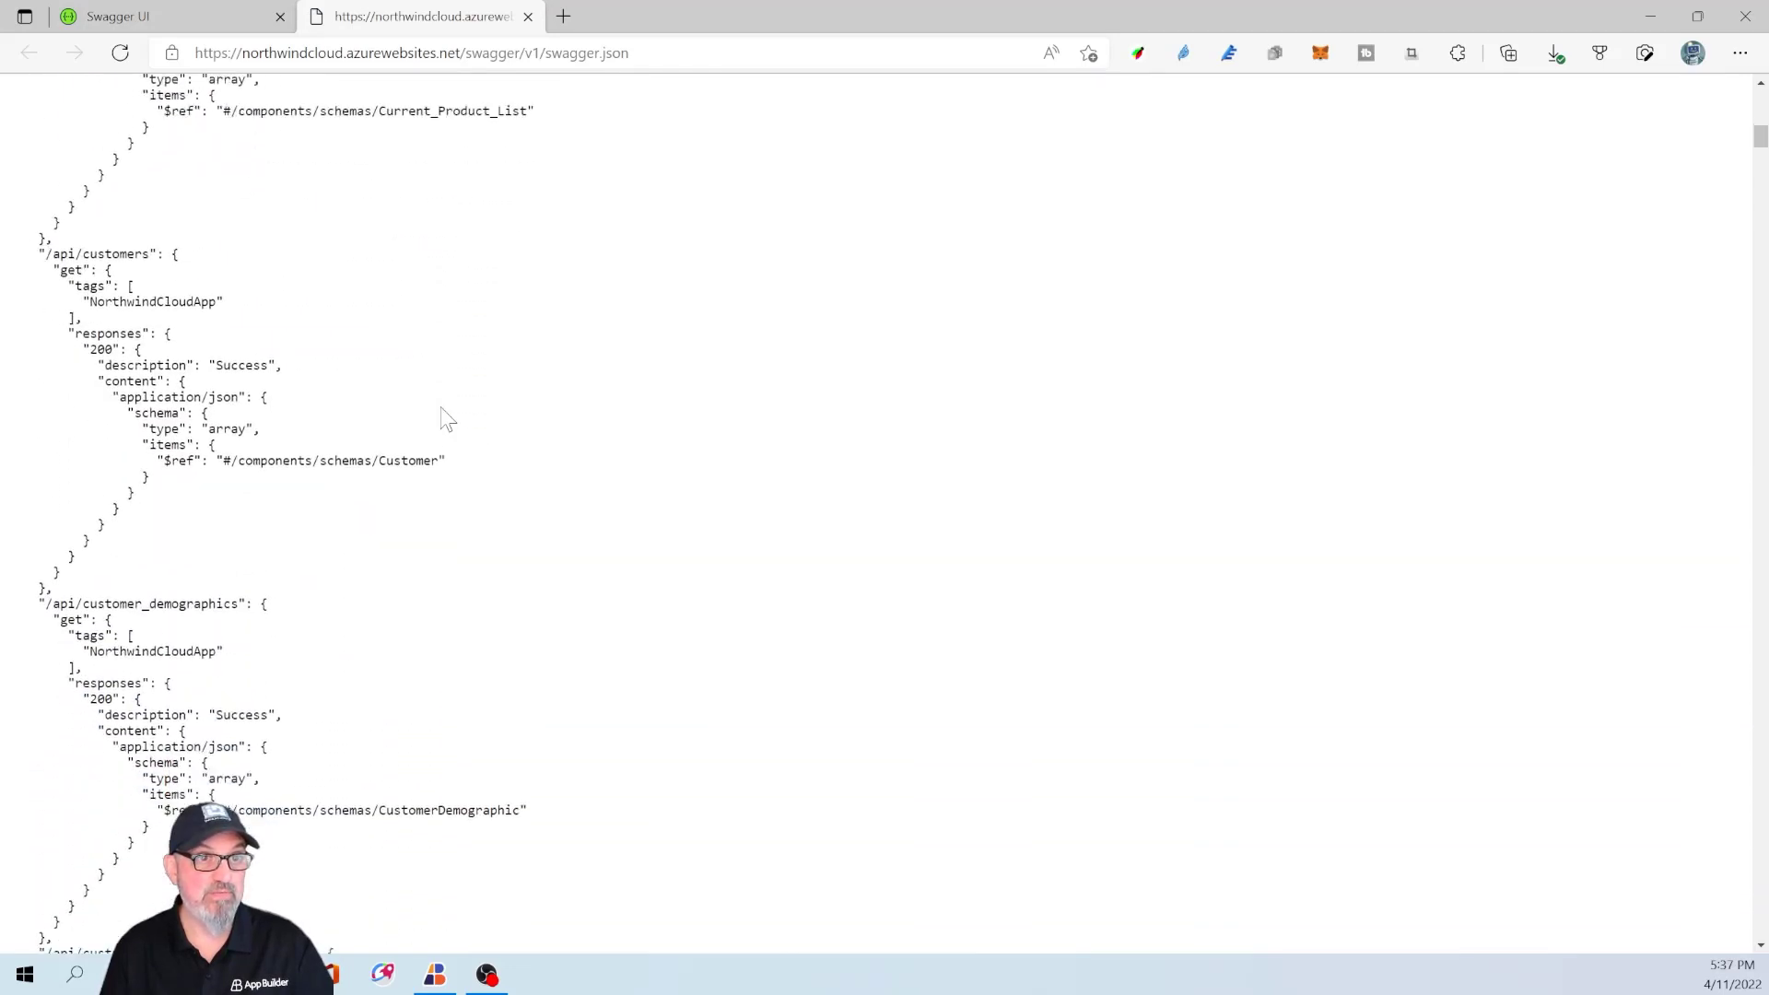
pyautogui.scroll(-8, 446, 419)
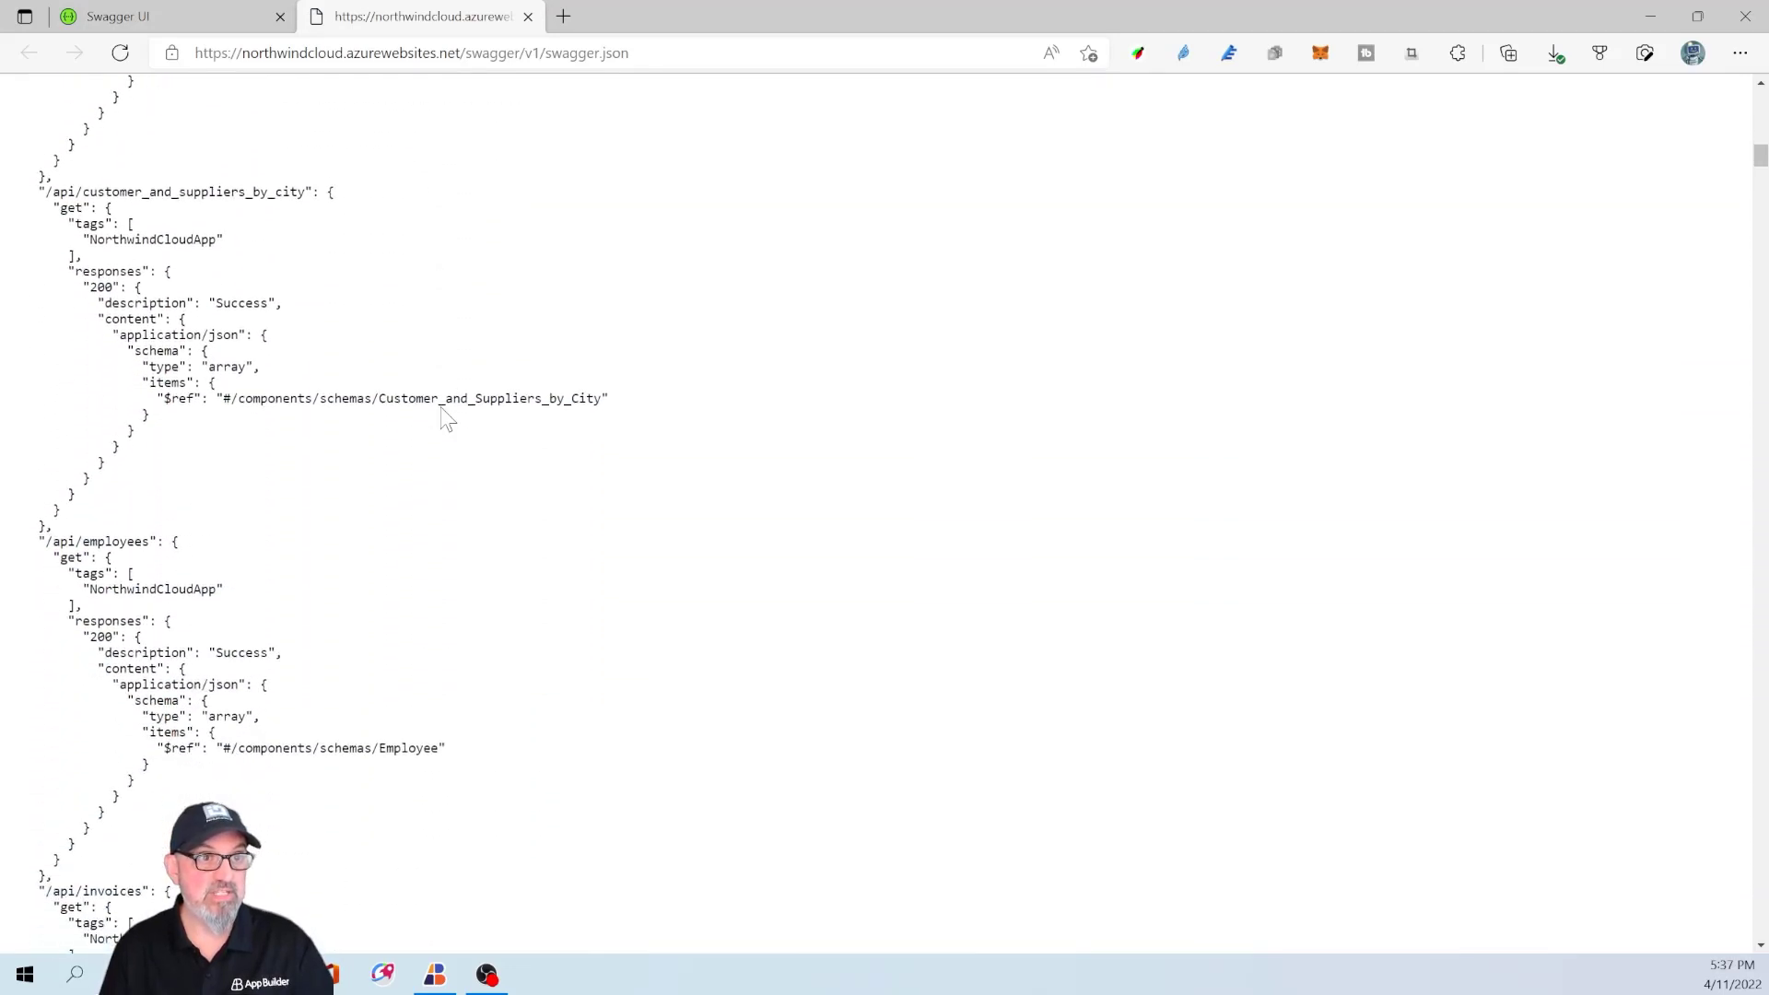
pyautogui.scroll(2, 461, 474)
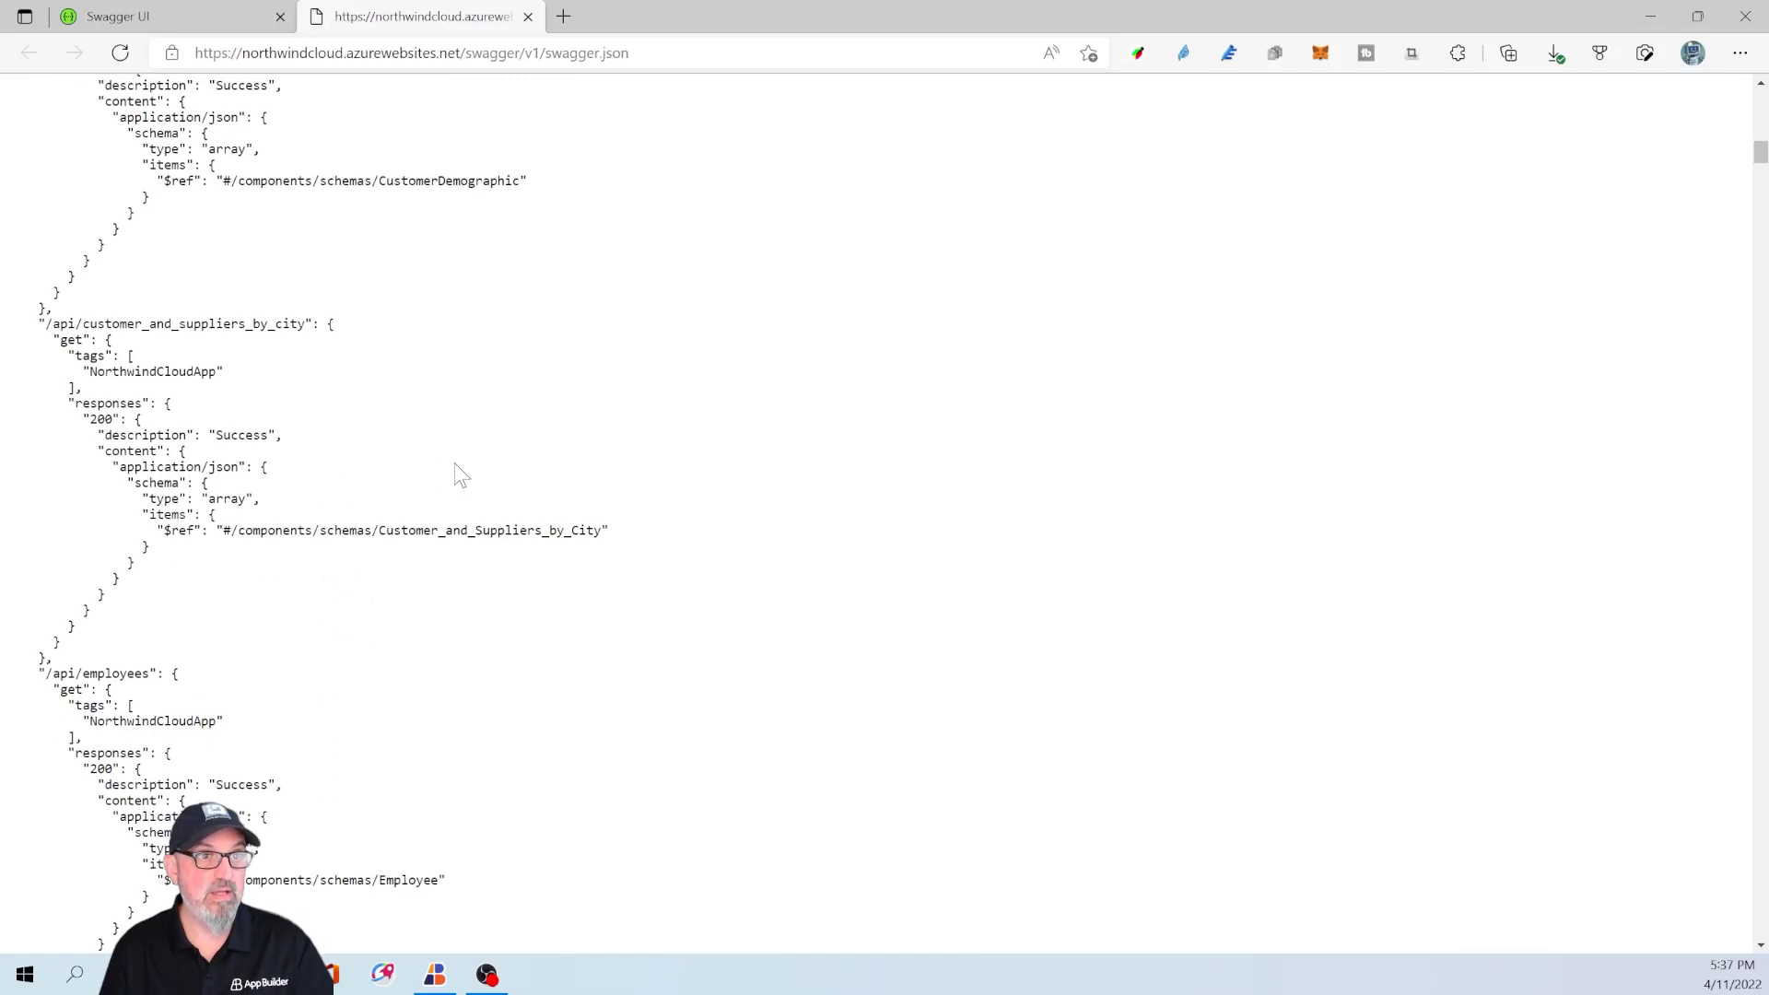
pyautogui.moveTo(82, 324); pyautogui.dragTo(306, 324)
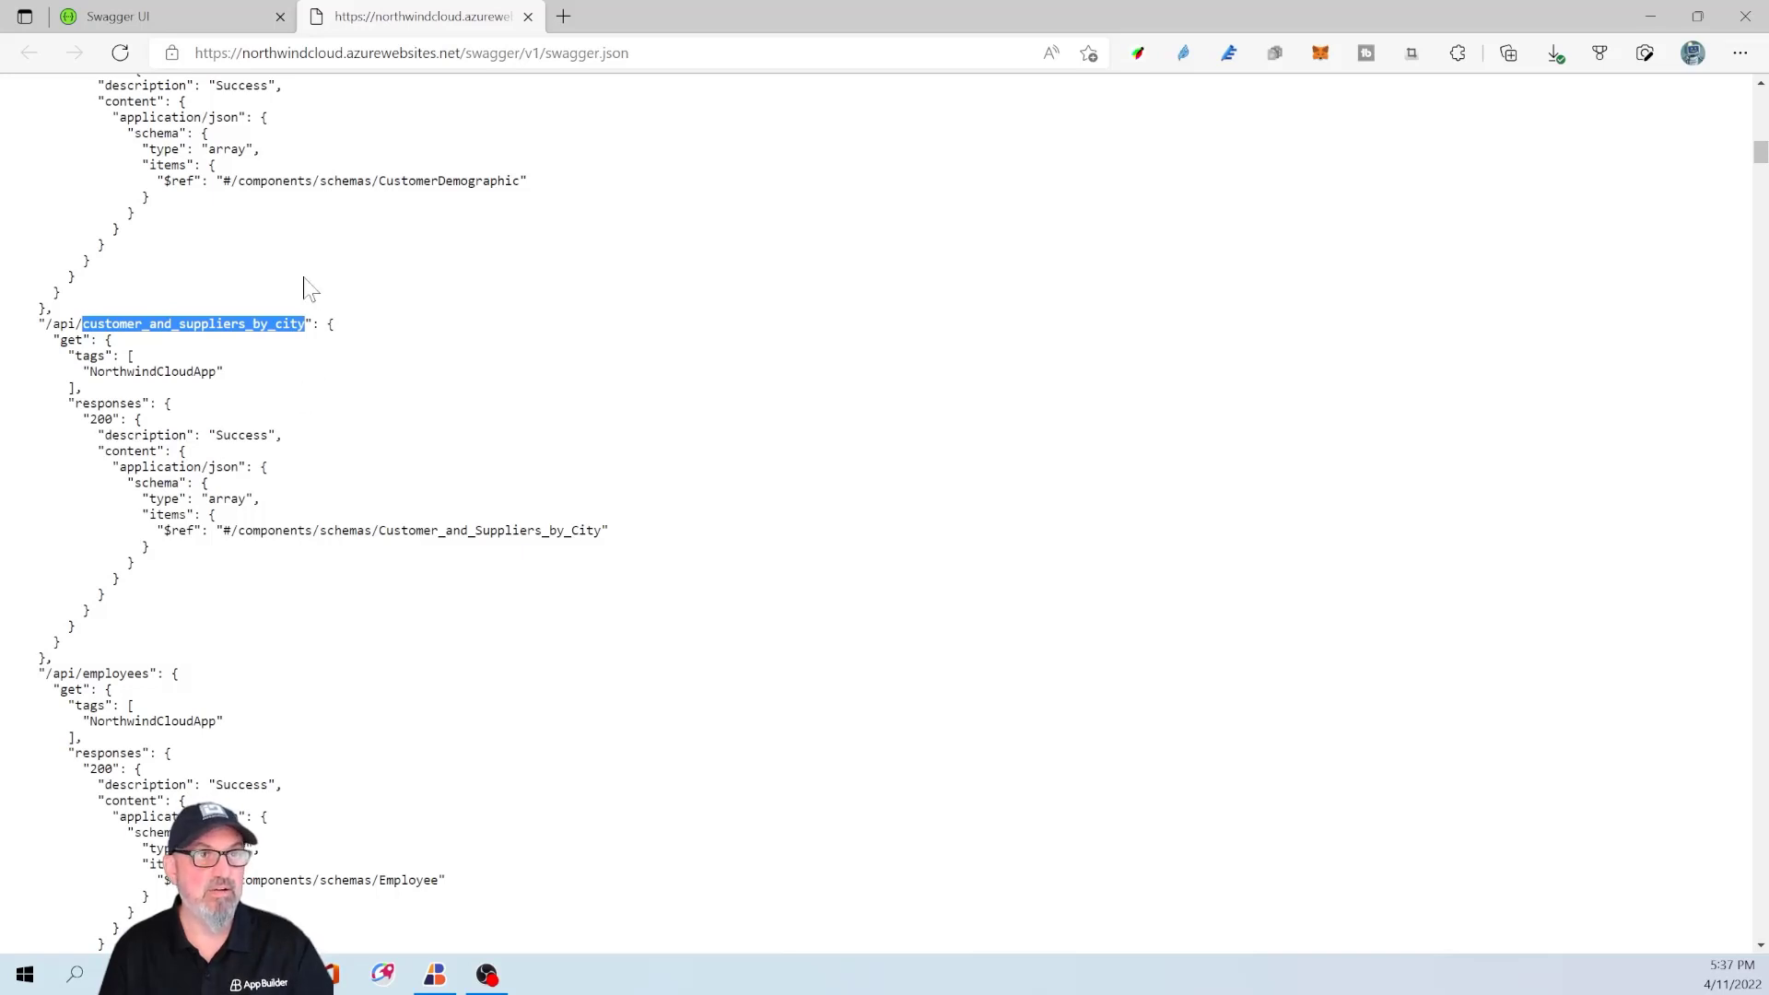
# Return to the Swagger UI page and examine the example response of the /api/customers endpoint.
pyautogui.click(204, 21)
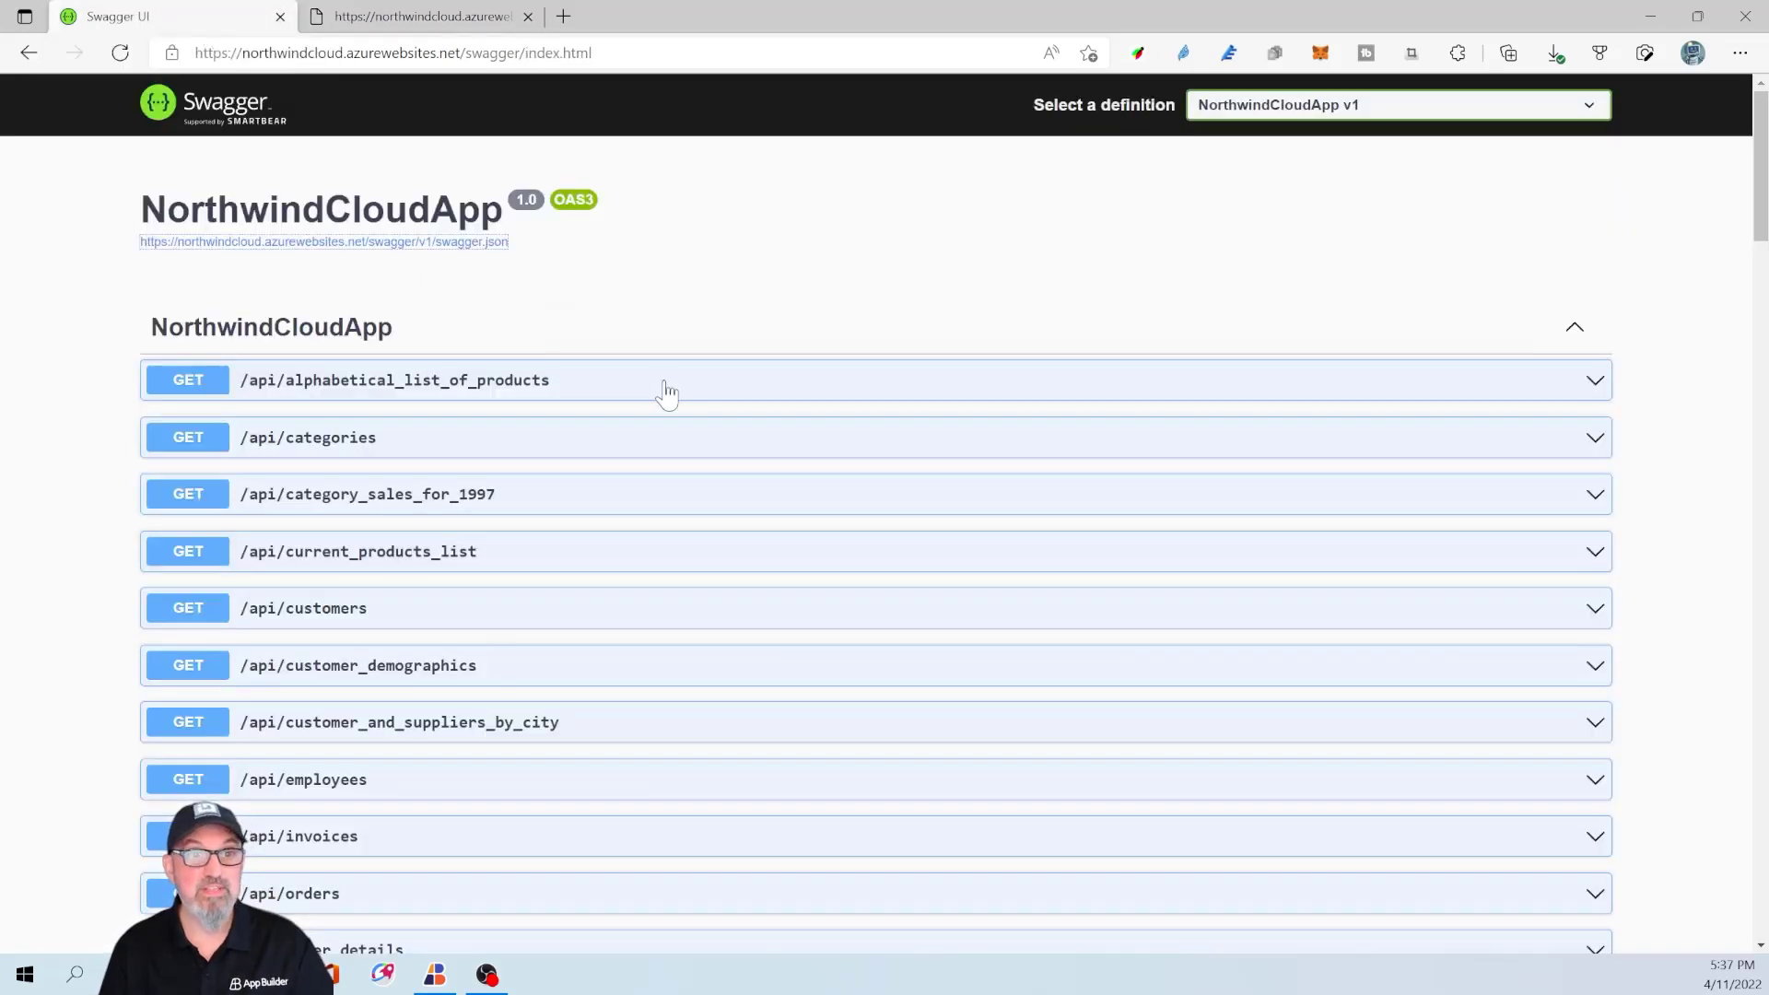
pyautogui.scroll(-1, 665, 394)
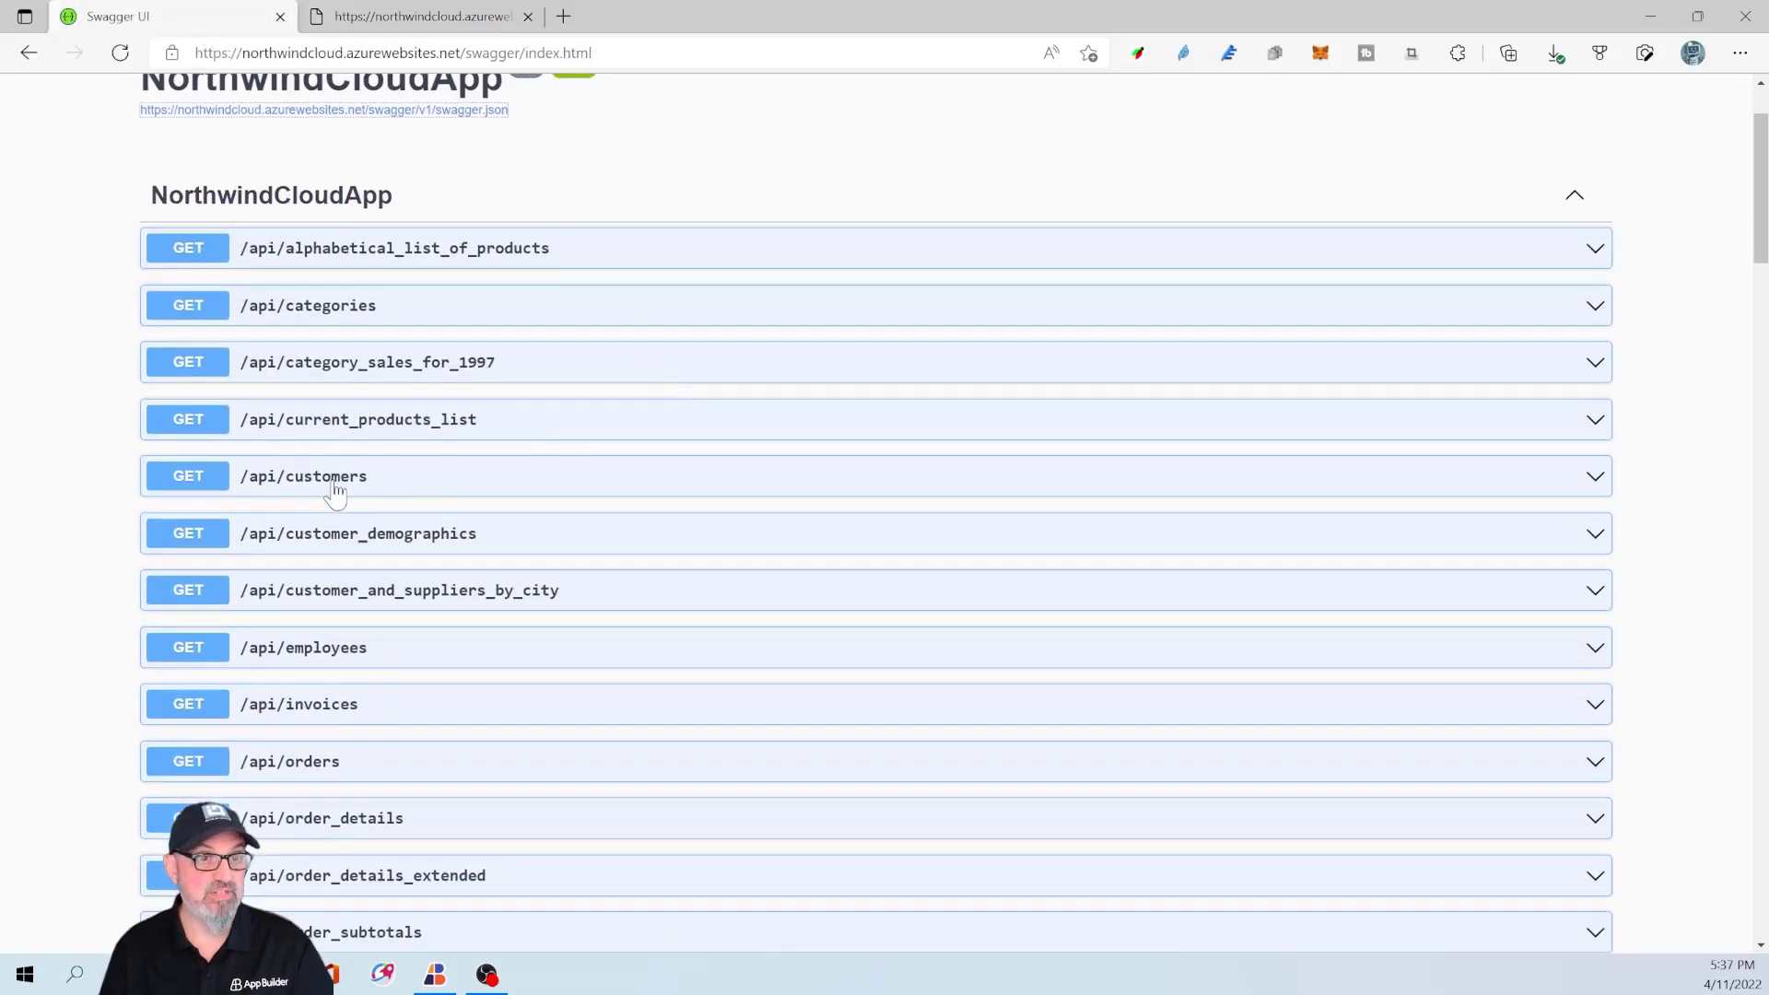
pyautogui.click(334, 488)
pyautogui.scroll(-4, 434, 525)
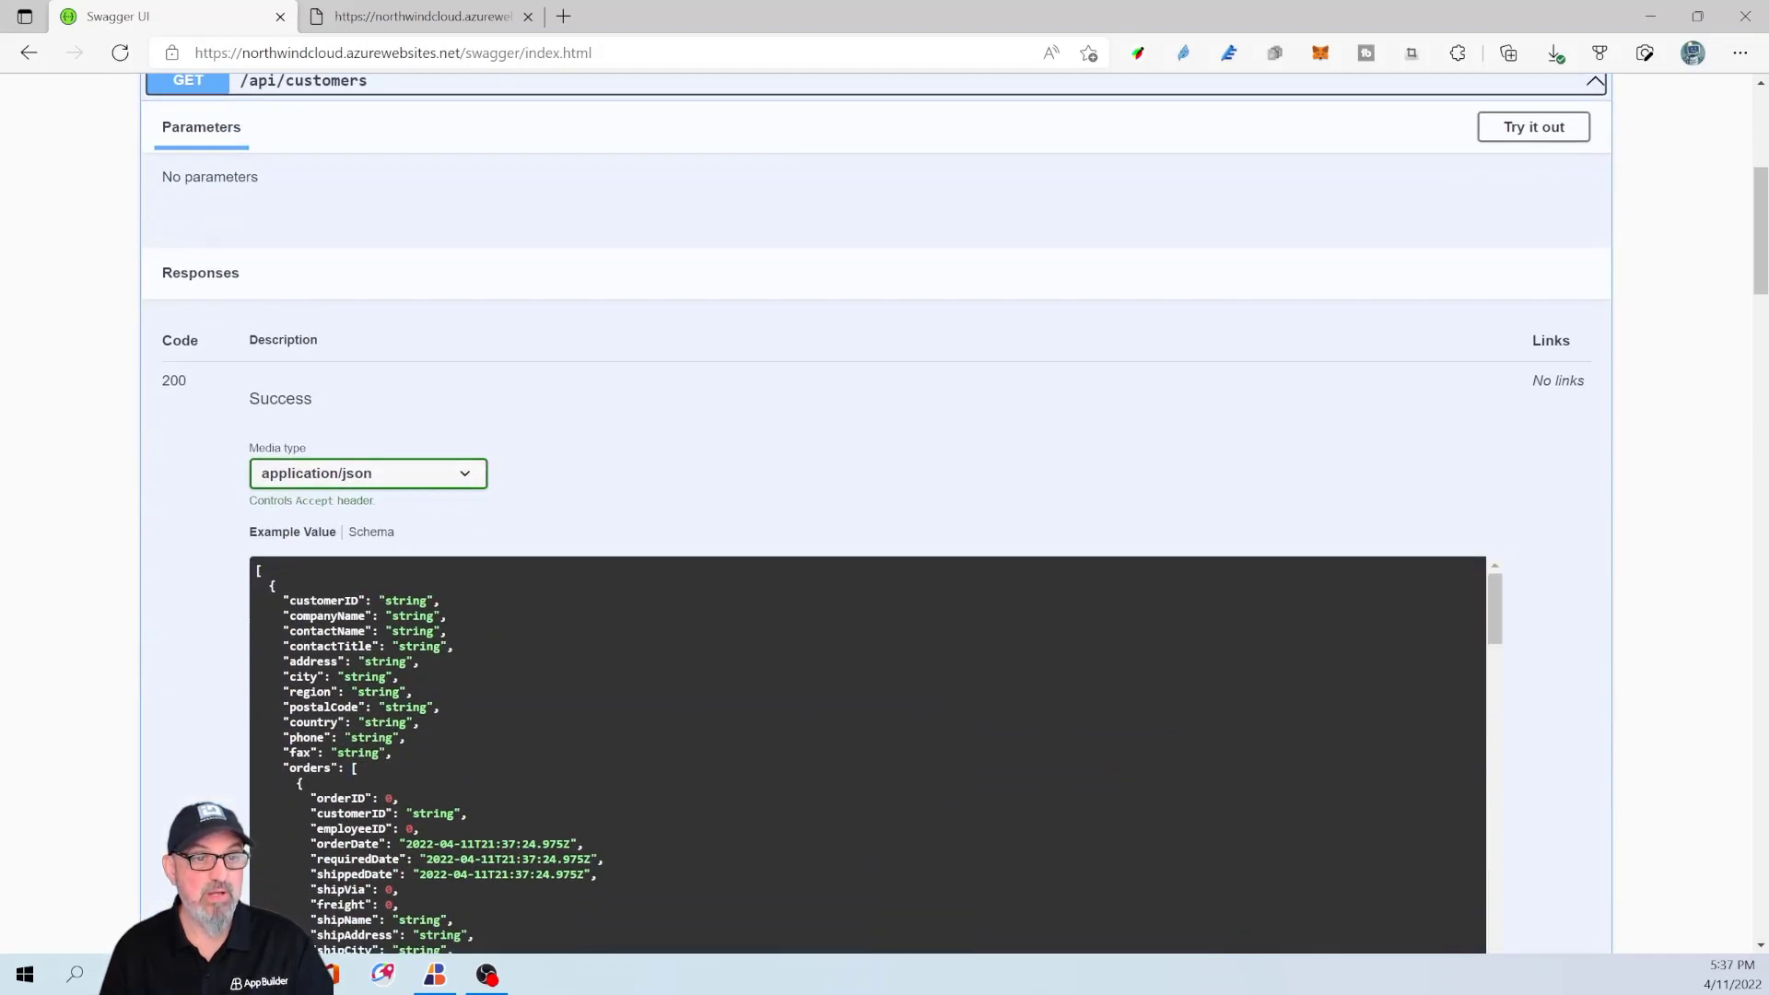
pyautogui.scroll(-3, 867, 756)
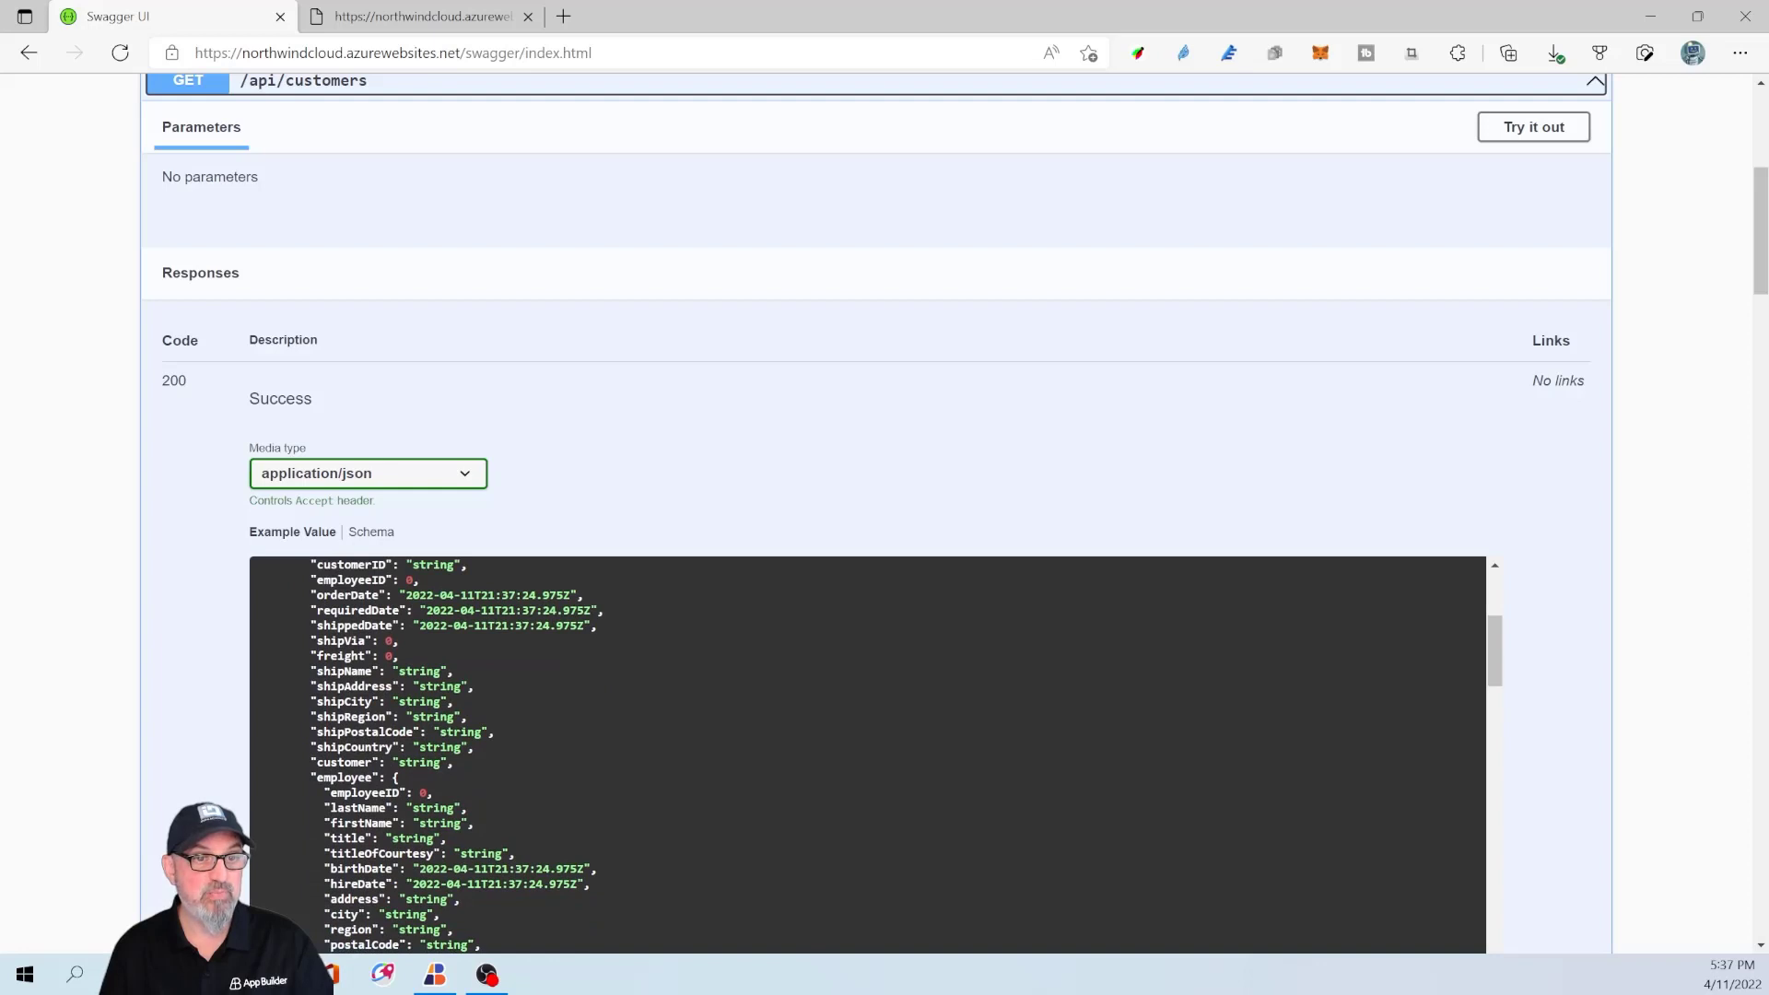
pyautogui.scroll(-2, 867, 756)
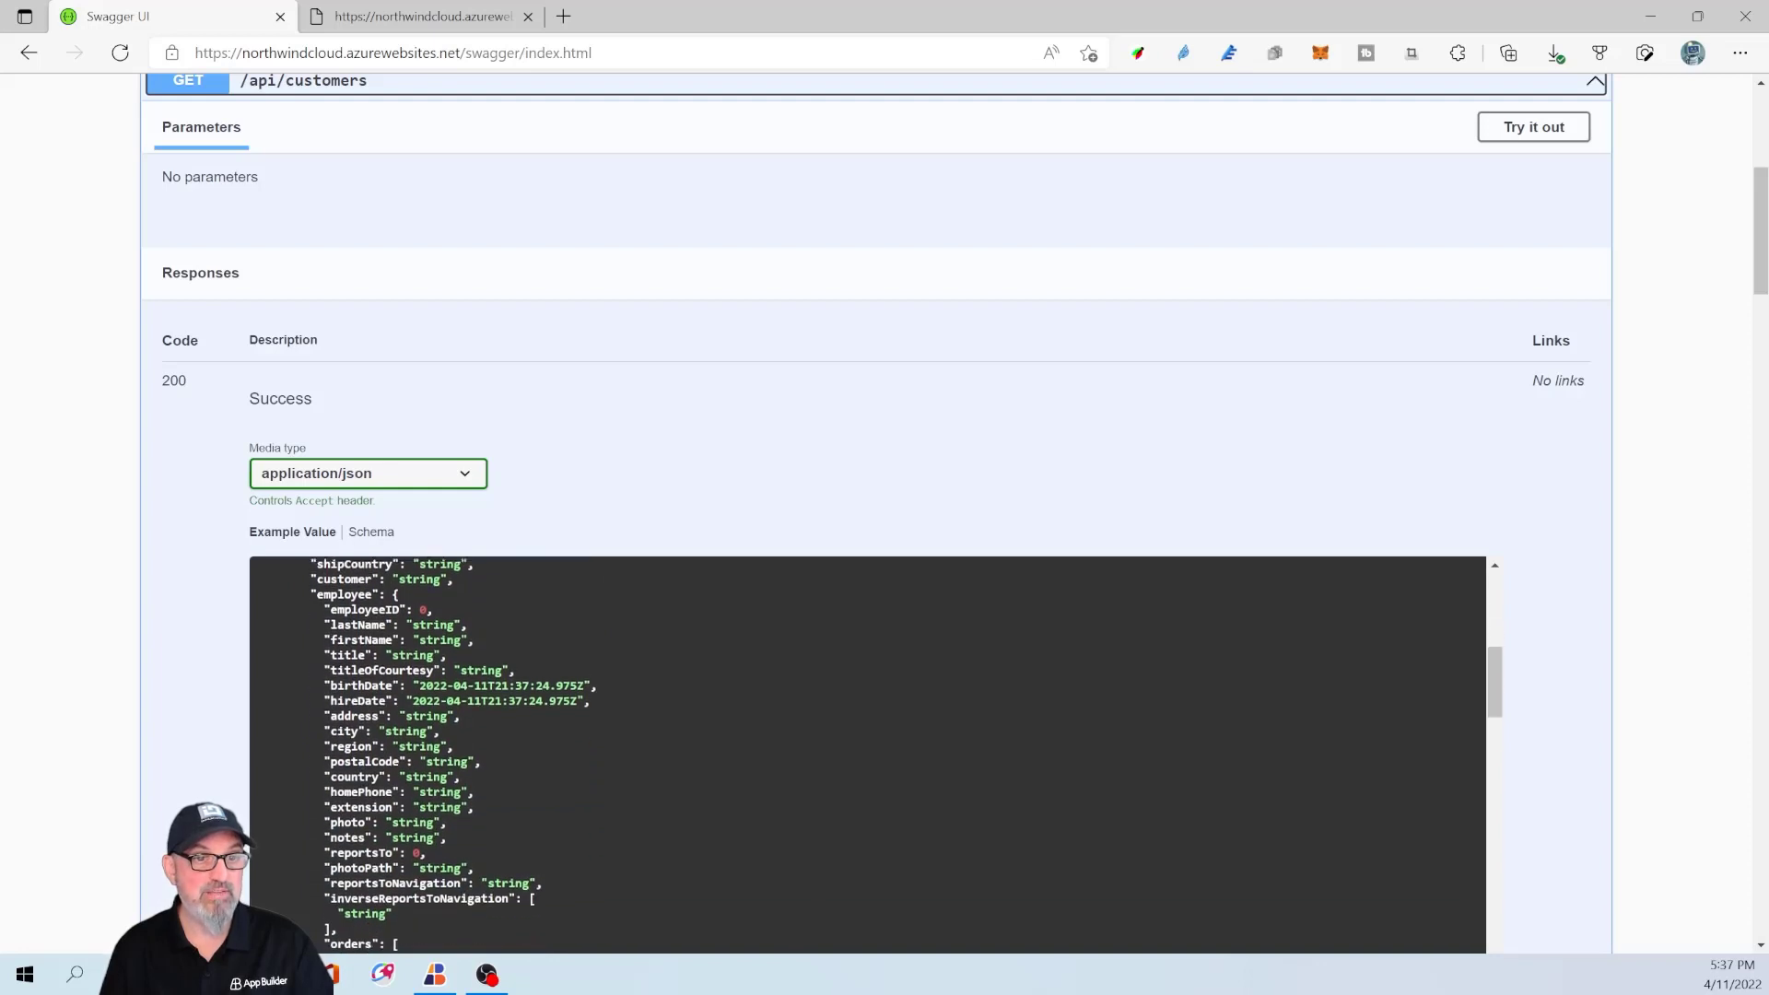
pyautogui.scroll(5, 866, 756)
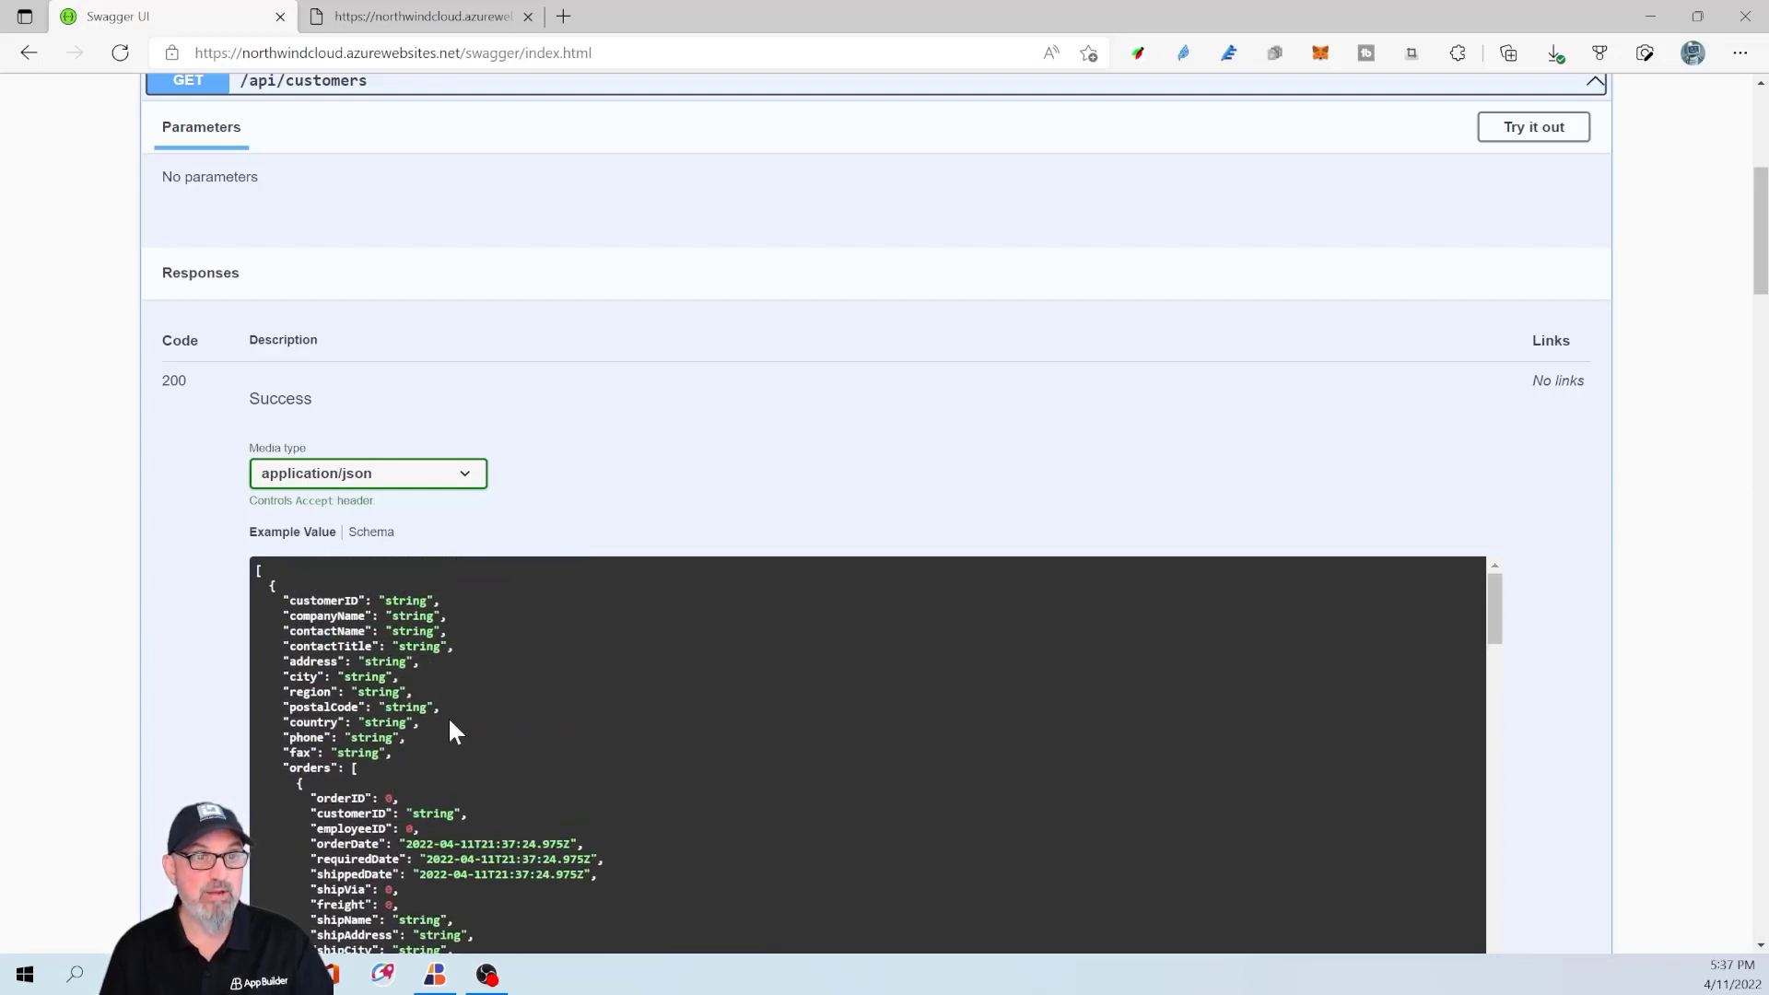
# Execute a test GET request on /api/customers and review the request details and response body.
pyautogui.click(1522, 135)
pyautogui.click(864, 262)
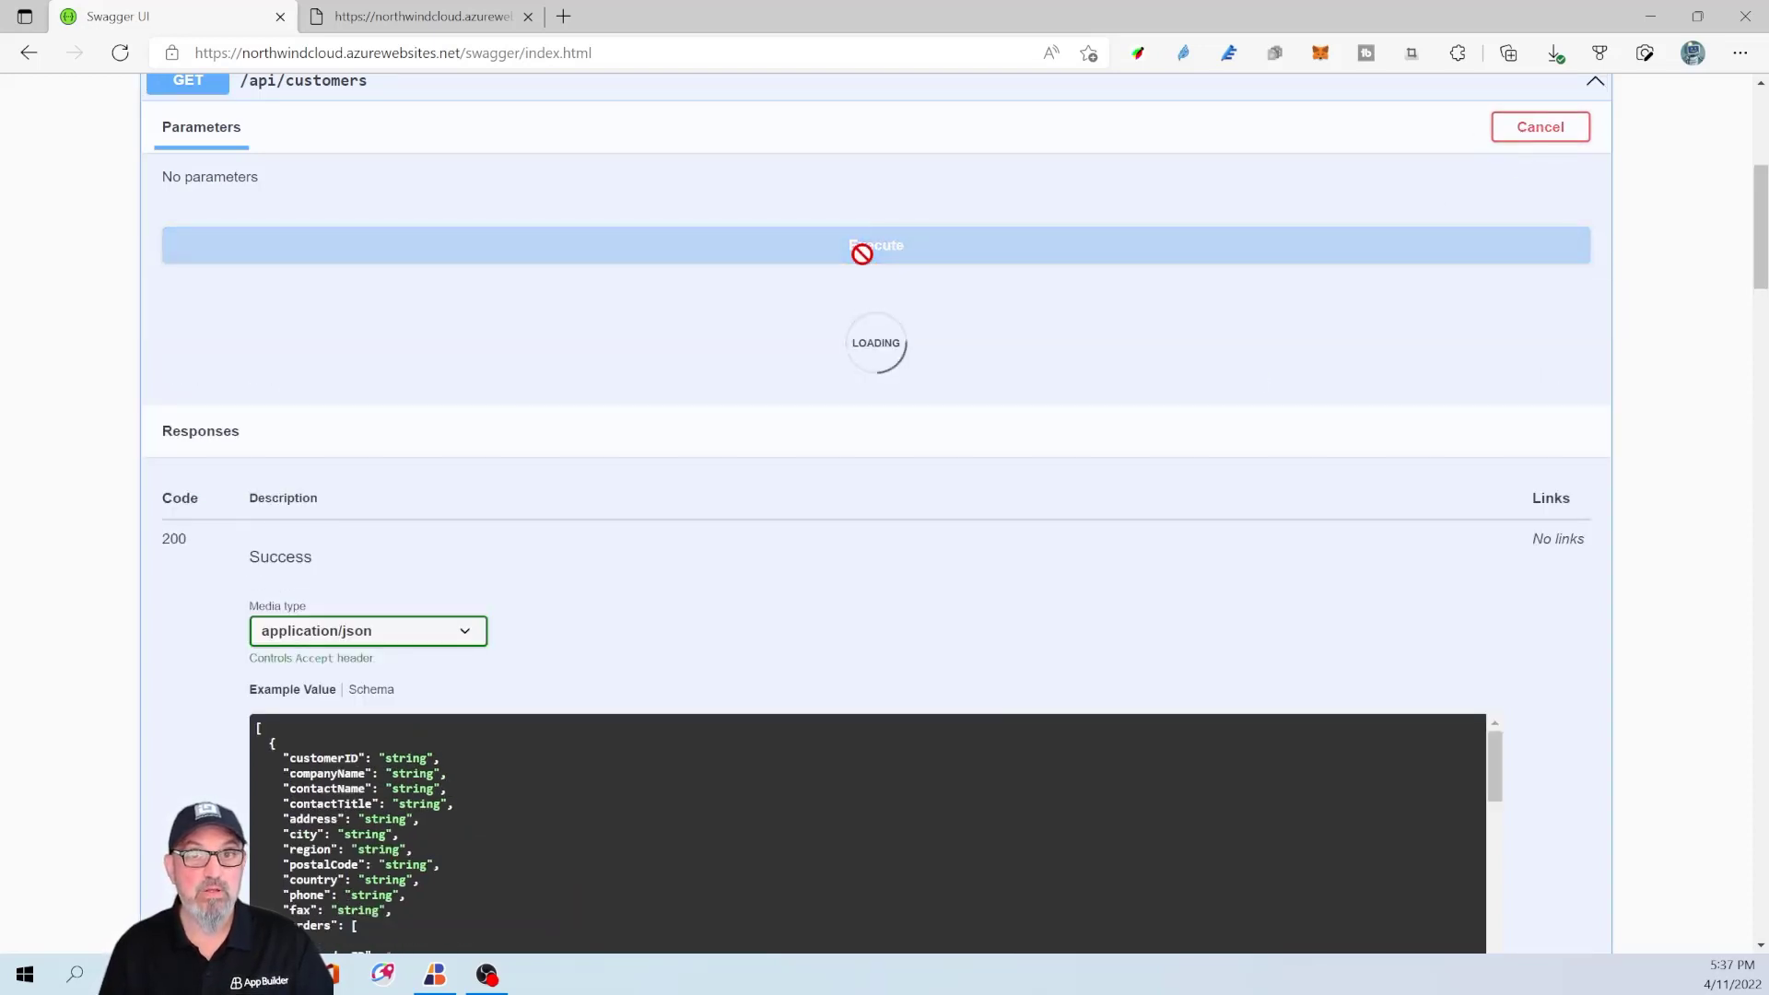
pyautogui.scroll(-3, 821, 407)
pyautogui.scroll(-2, 823, 412)
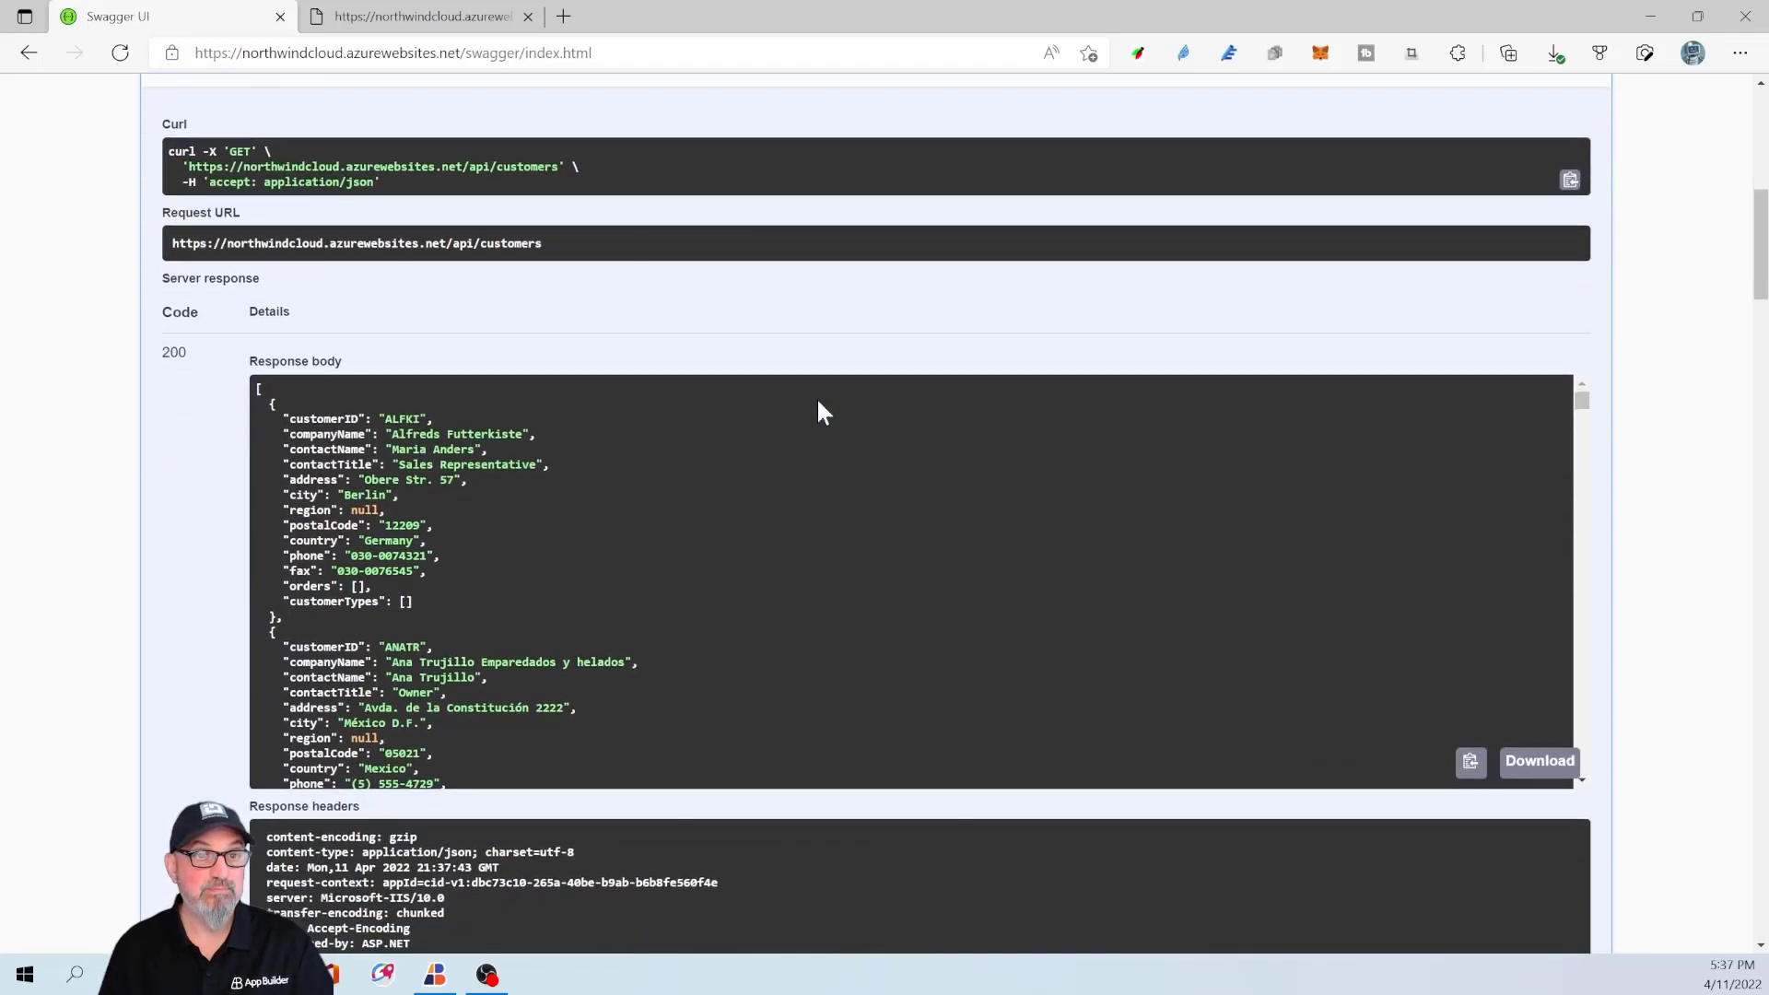
pyautogui.moveTo(579, 167); pyautogui.dragTo(187, 167)
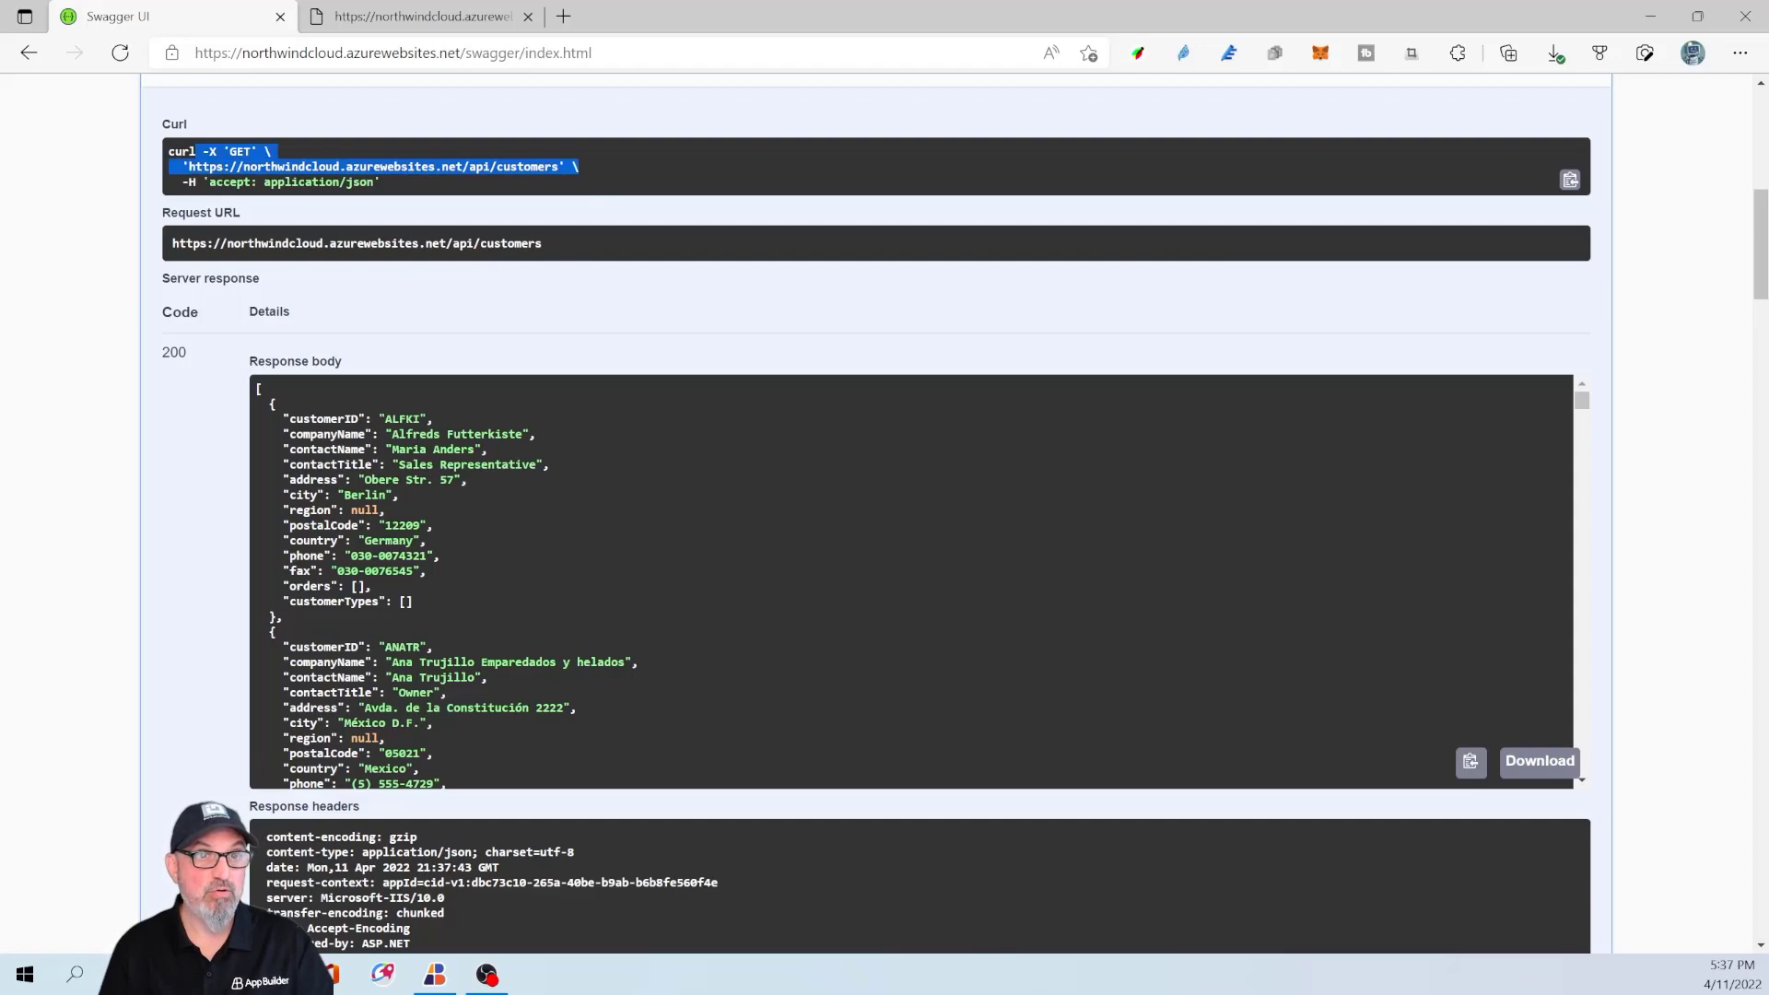
pyautogui.click(494, 270)
# Copy the customers request URL, load it in a new browser tab and look through the returned JSON.
pyautogui.tripleClick(479, 244)
pyautogui.hotkey('ctrl', 'c')
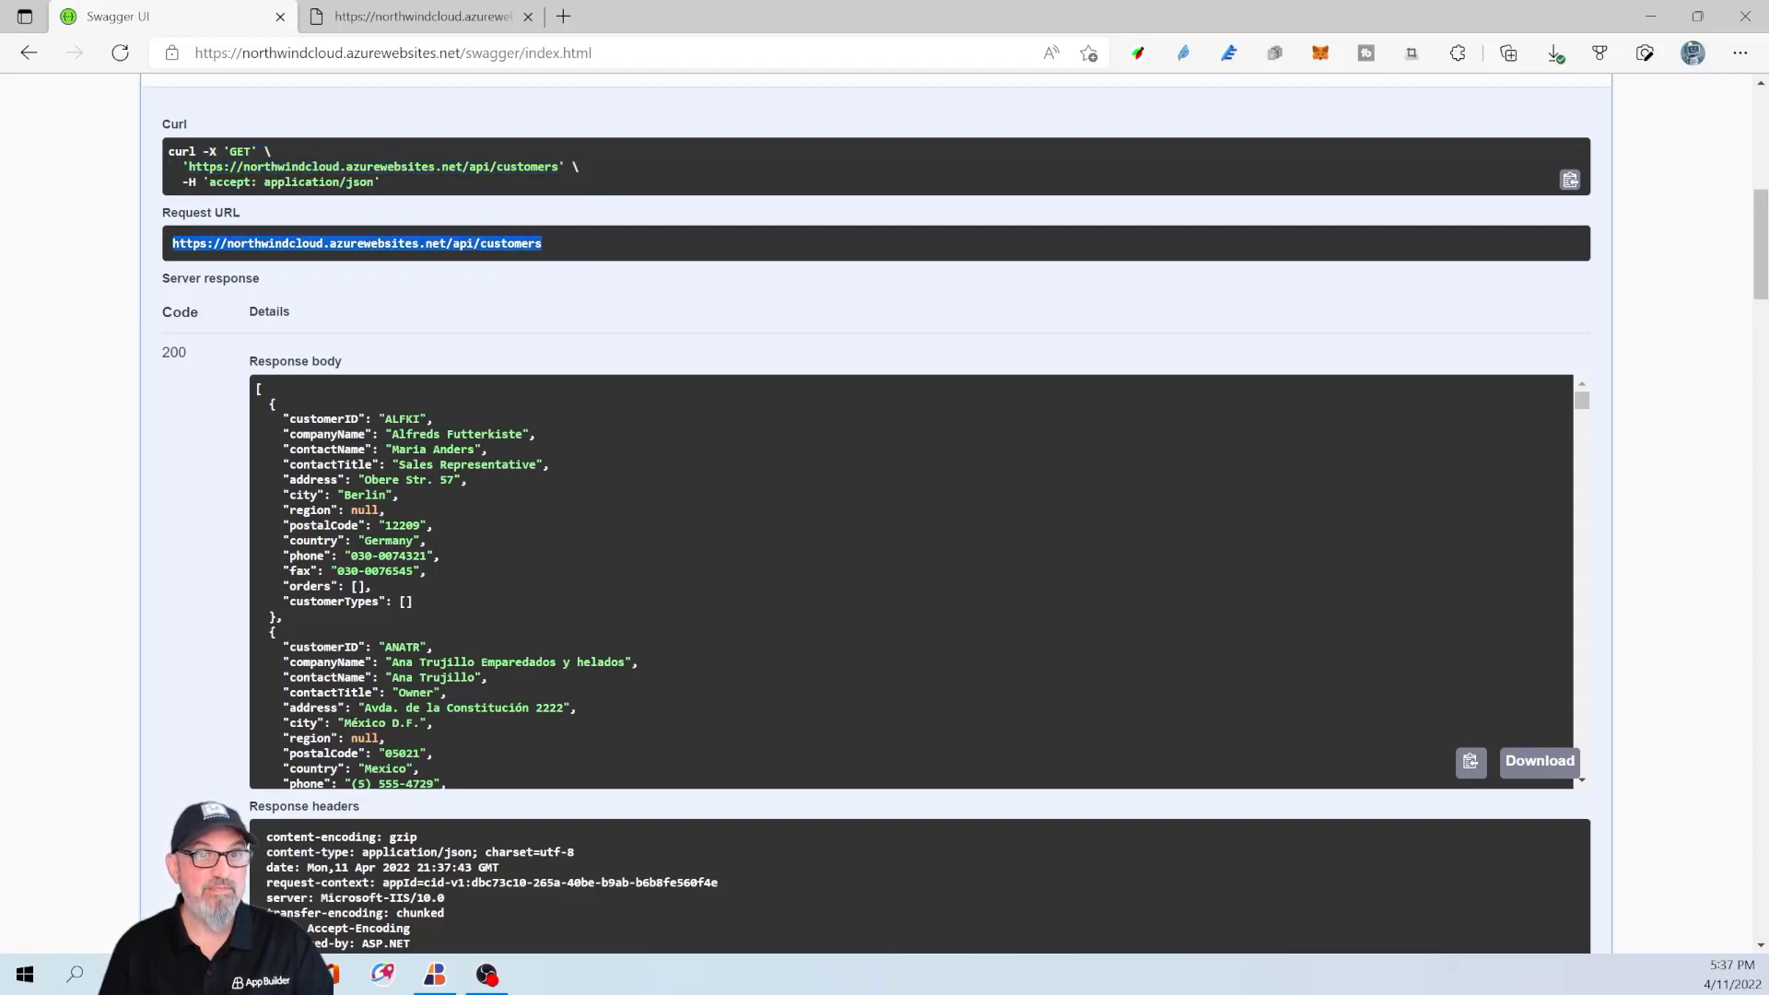
pyautogui.click(563, 17)
pyautogui.hotkey('ctrl', 'v')
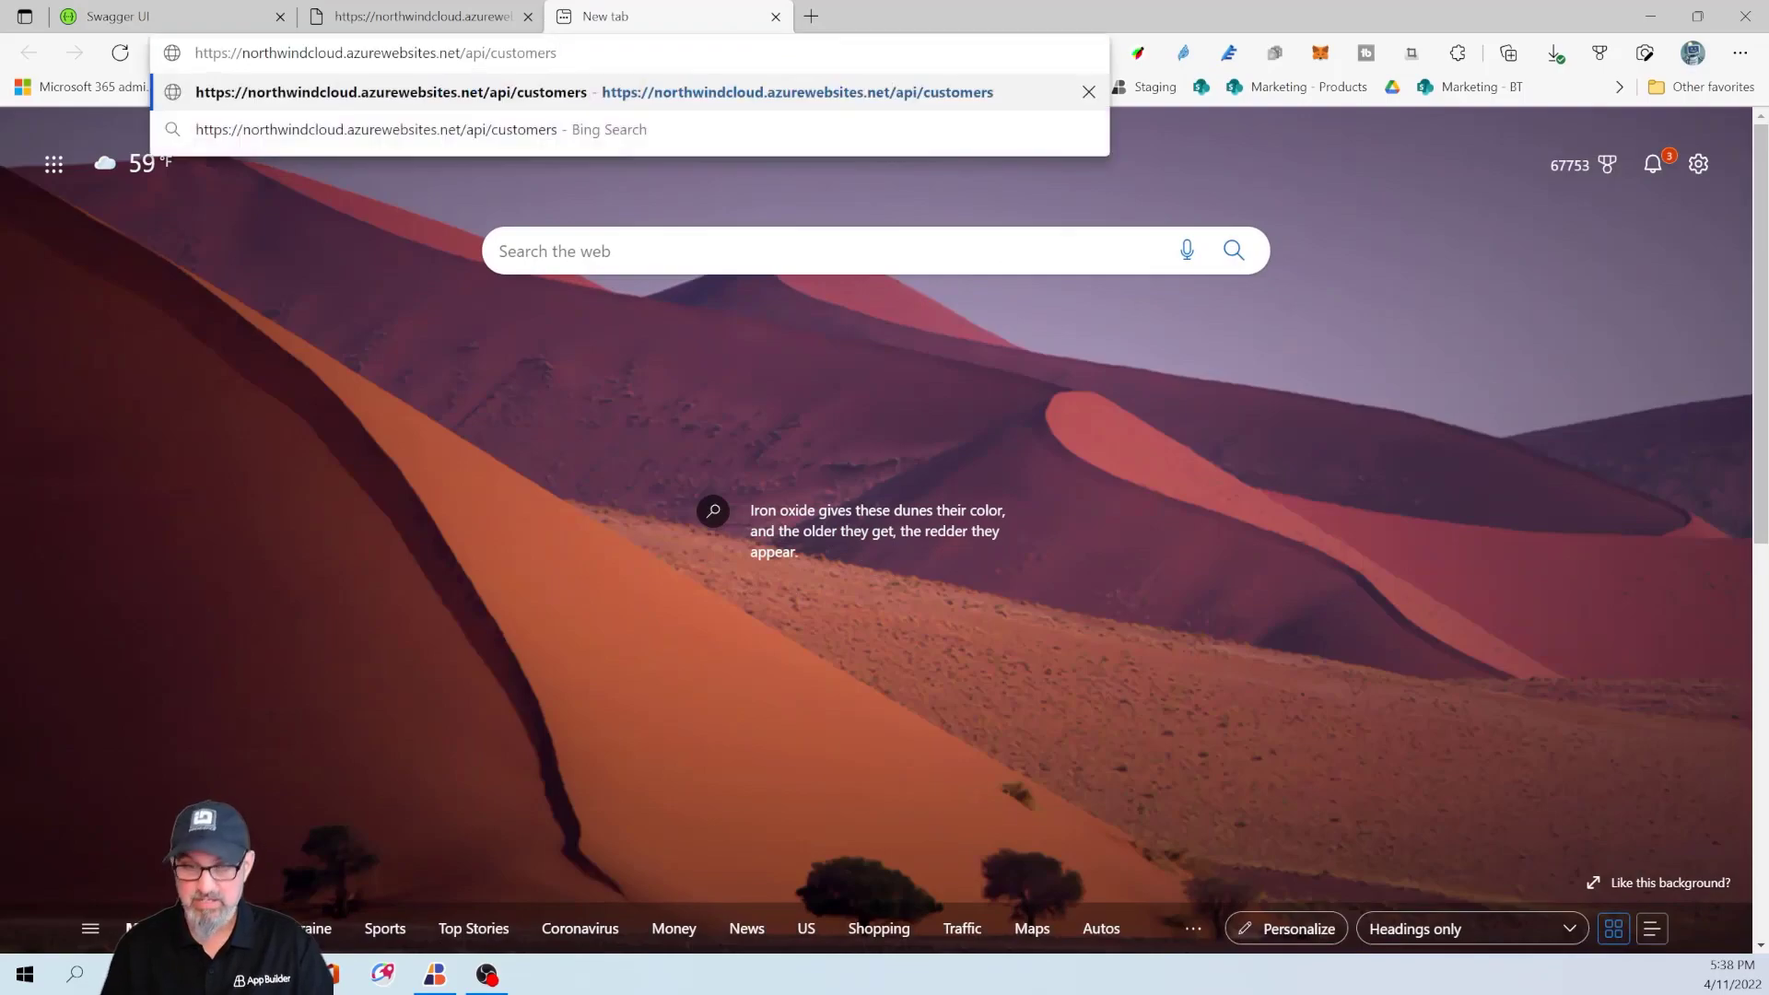
pyautogui.press('Return')
pyautogui.scroll(-10, 885, 516)
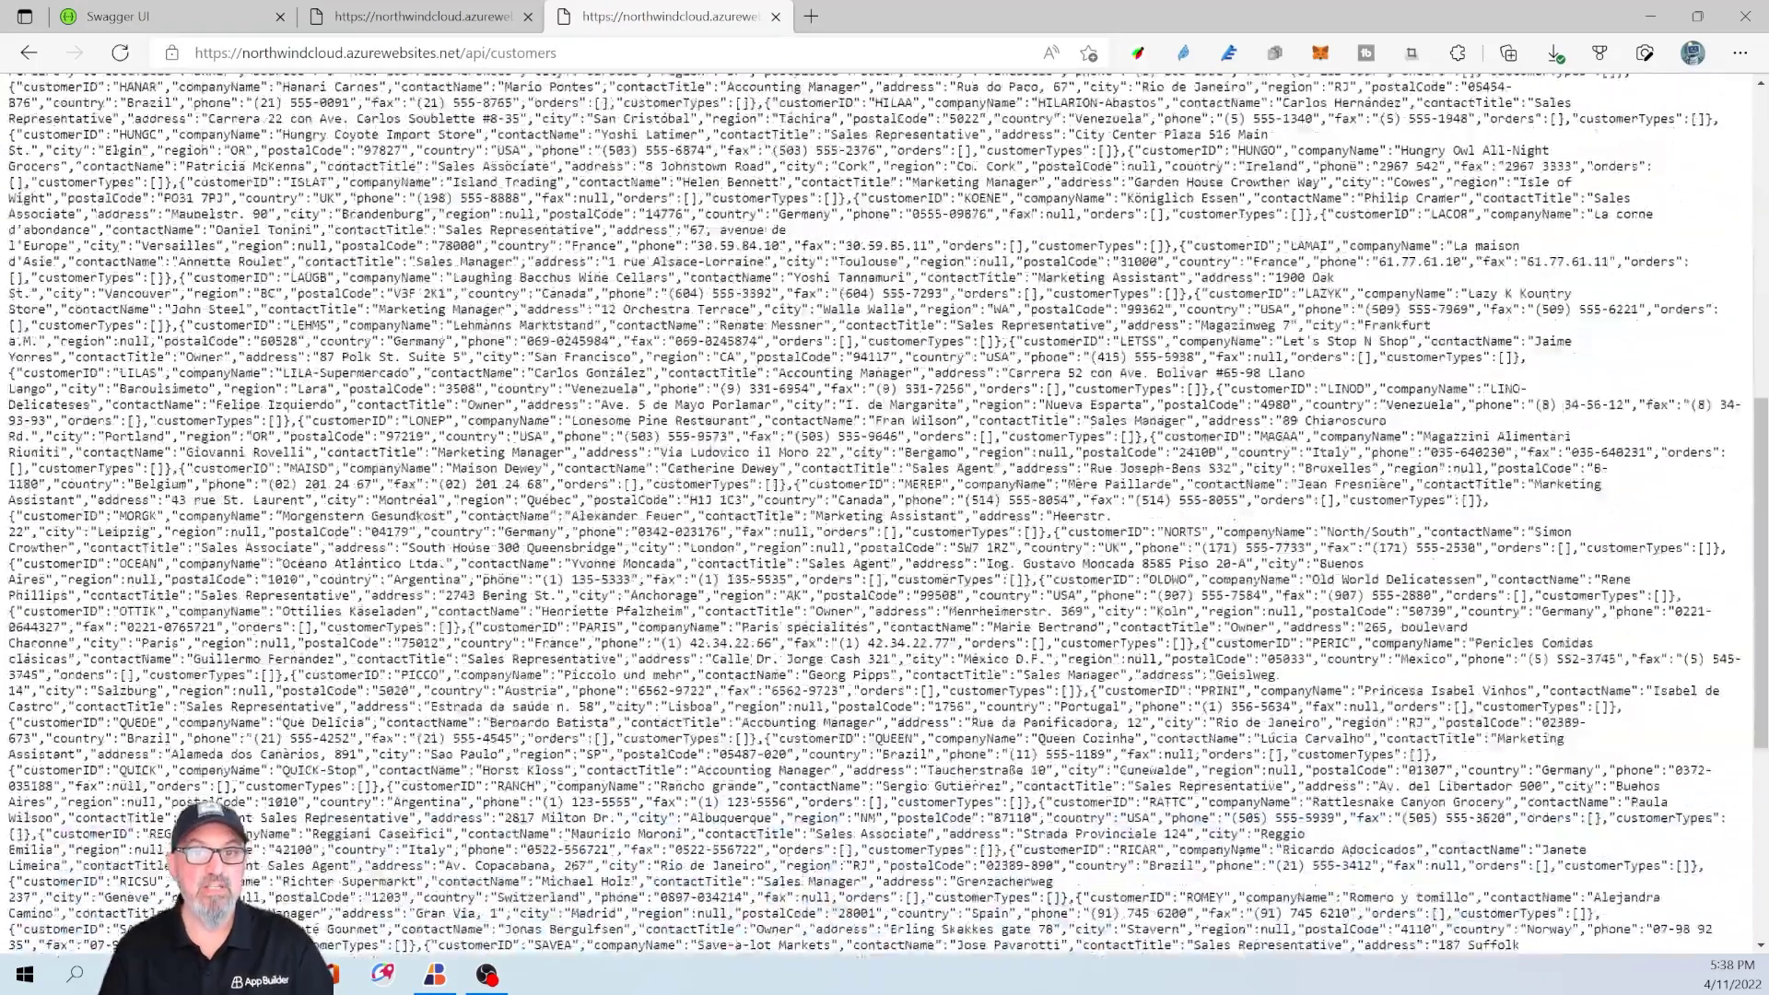
pyautogui.scroll(-5, 885, 516)
pyautogui.scroll(5, 885, 516)
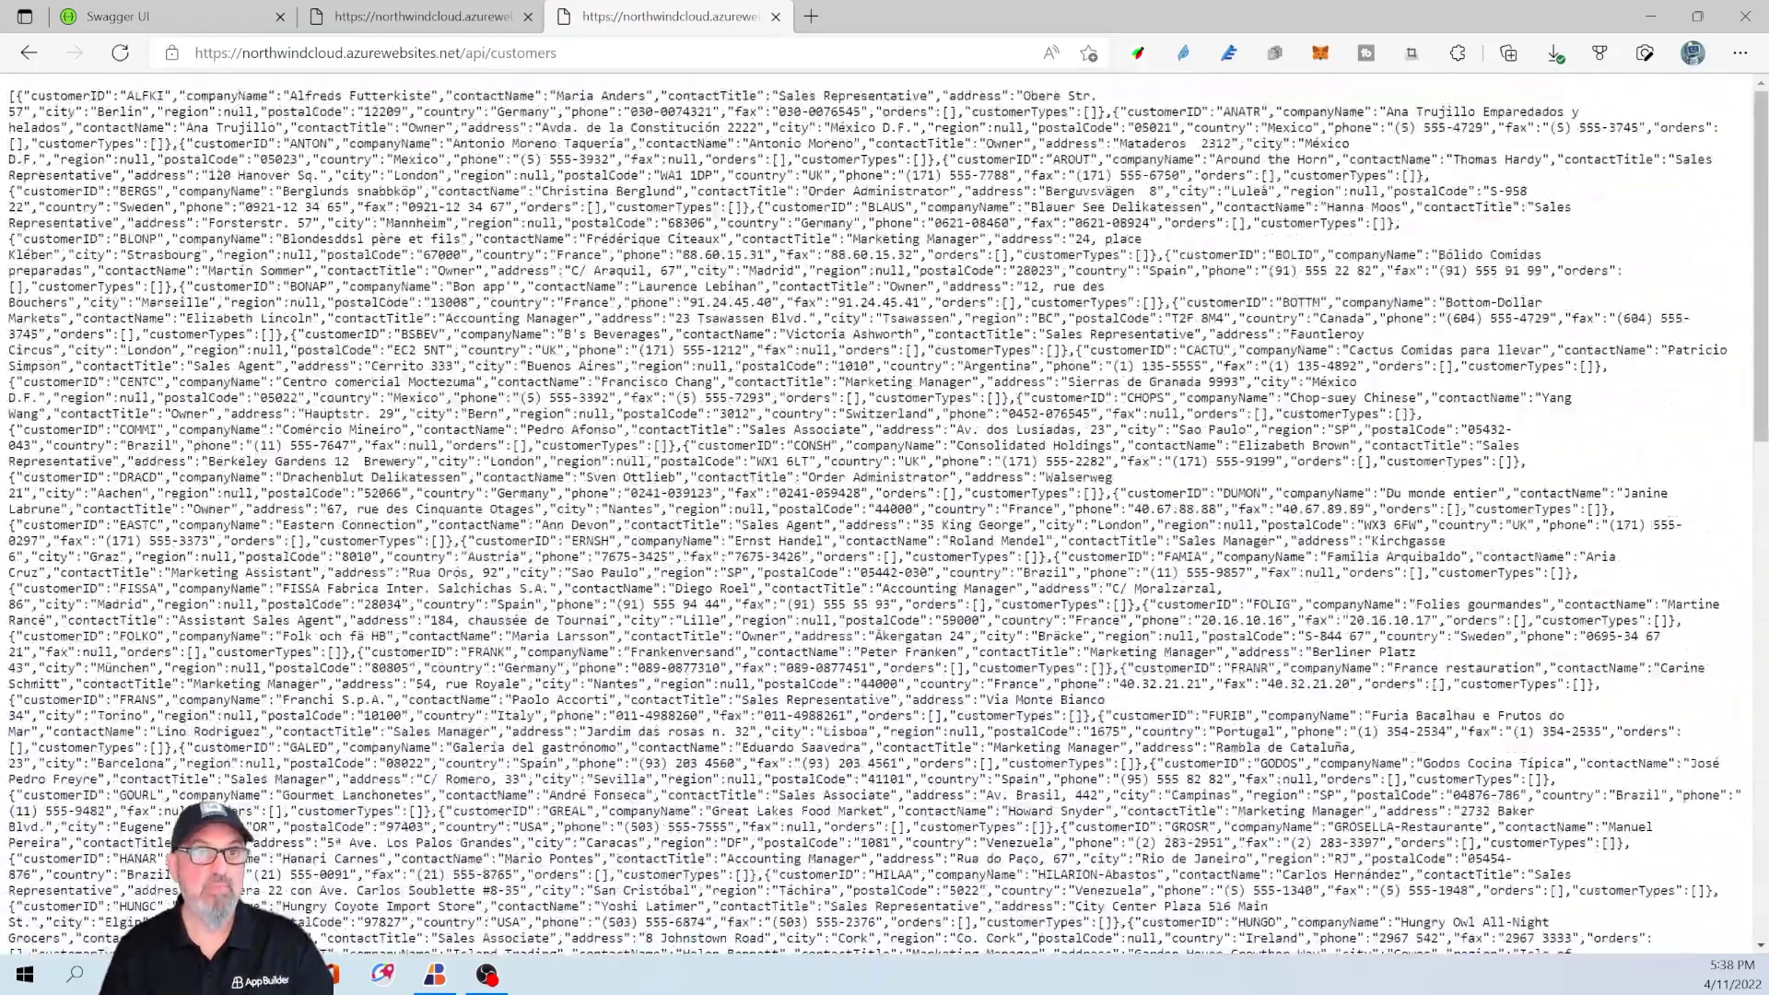
# Return to the Swagger UI page and copy the swagger.json definition URL shown under the NorthwindCloudApp title.
pyautogui.click(419, 17)
pyautogui.click(217, 14)
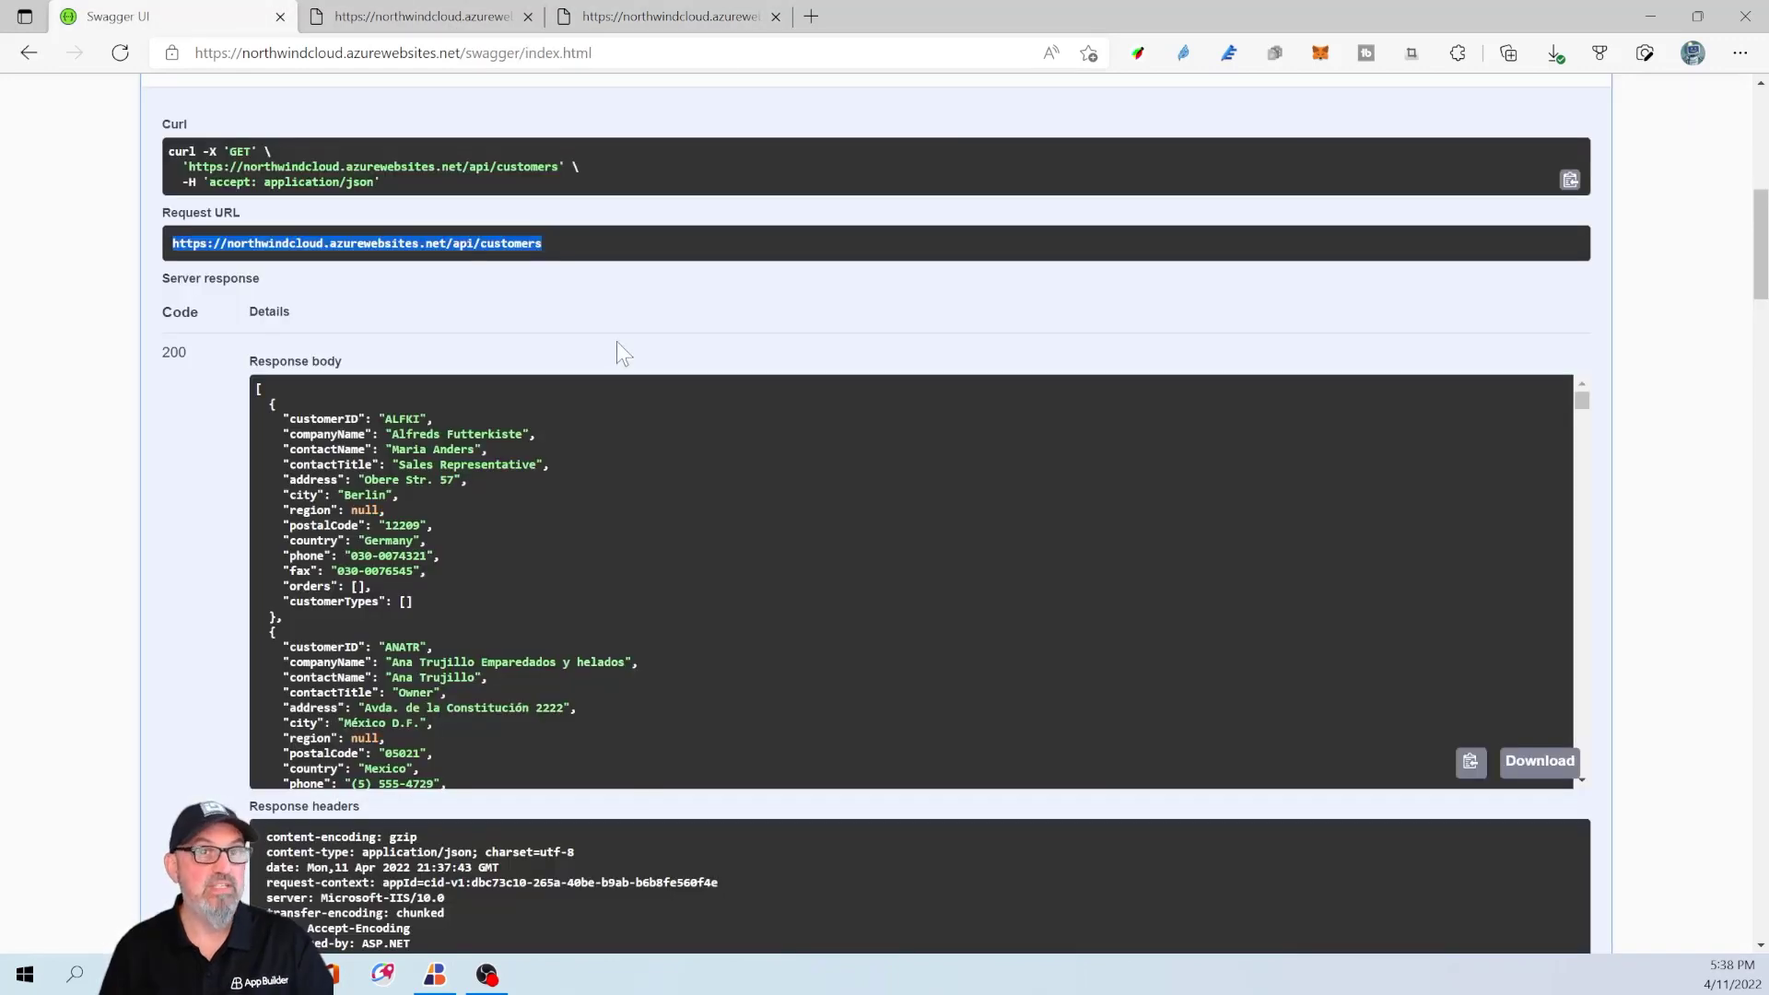
pyautogui.scroll(10, 626, 350)
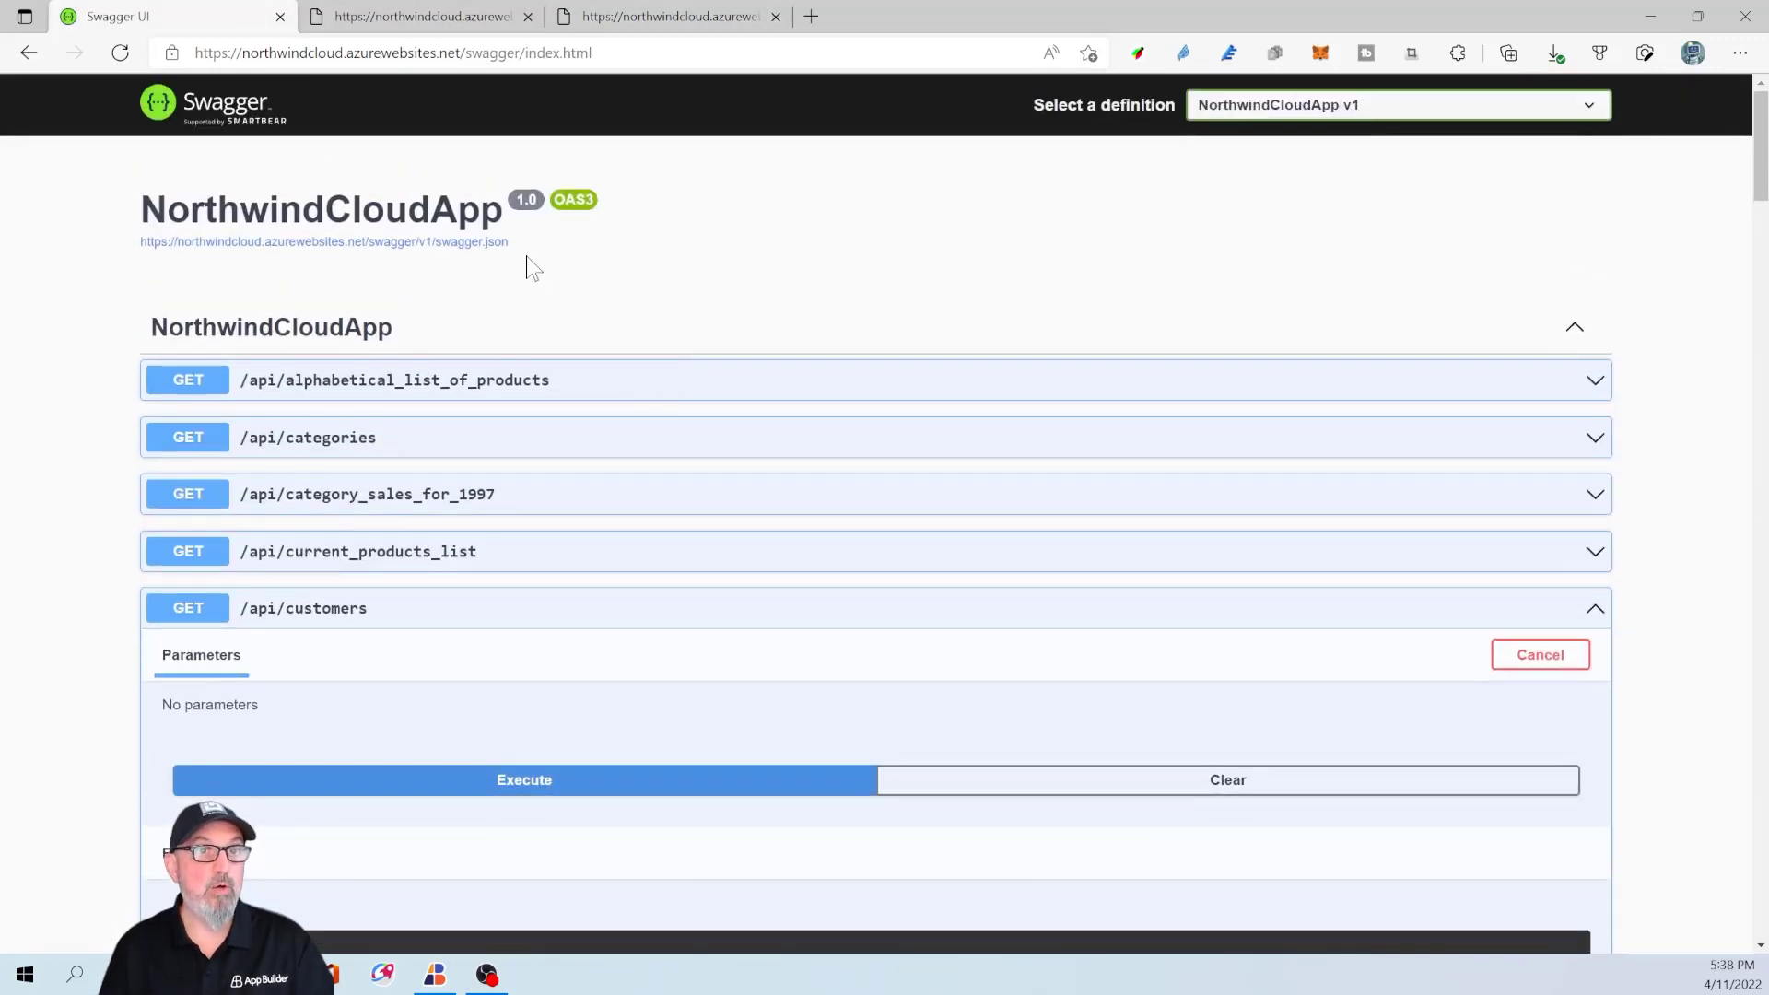
pyautogui.moveTo(509, 243); pyautogui.dragTo(143, 251)
pyautogui.hotkey('ctrl', 'c')
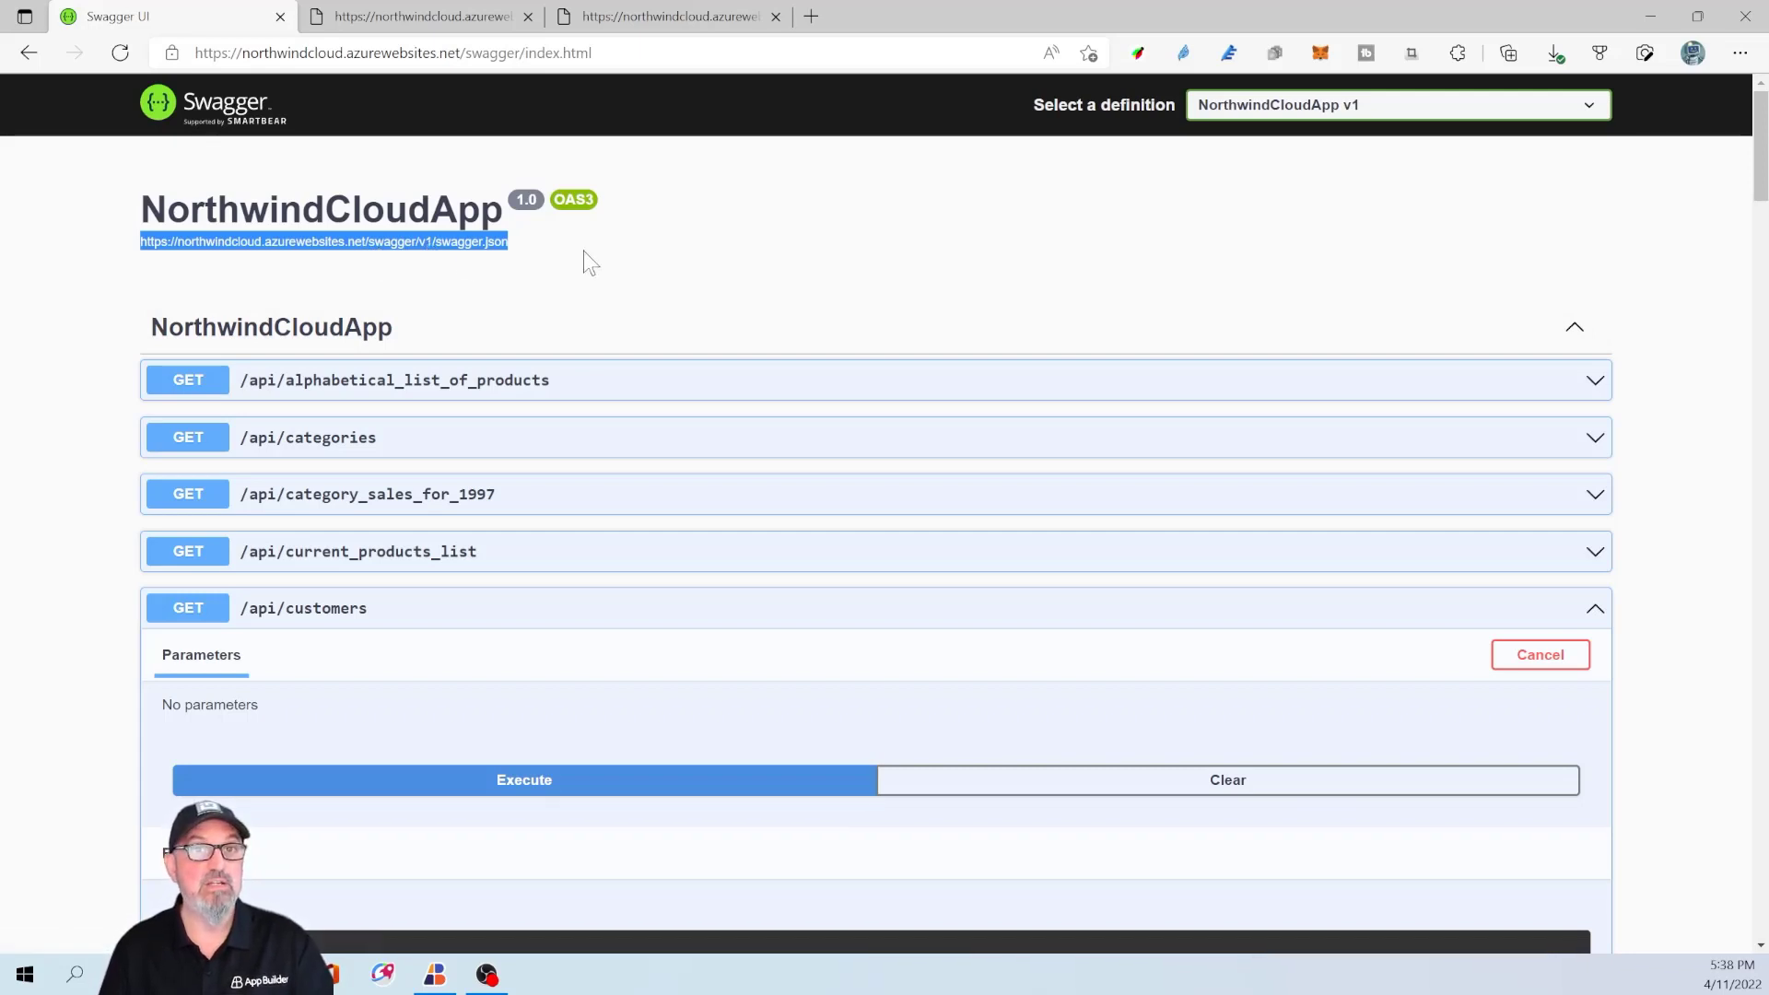
# Switch to App Builder and create a new application from the Blank template.
pyautogui.click(438, 977)
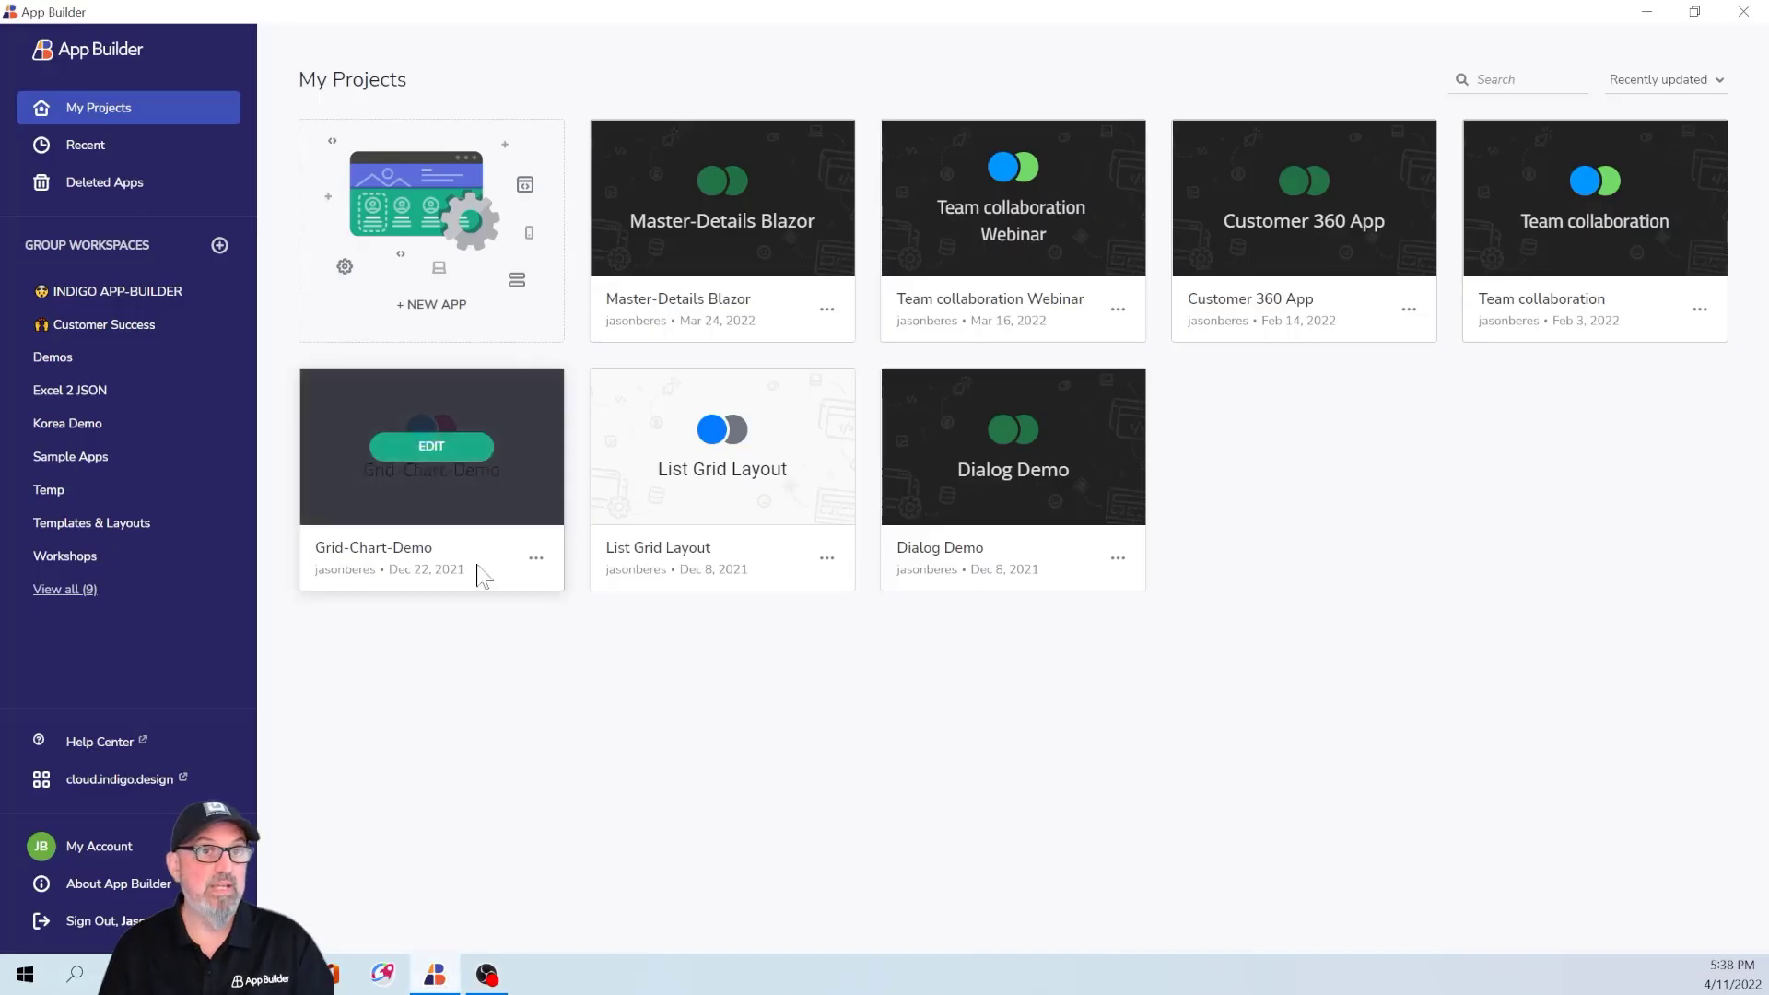
pyautogui.click(432, 241)
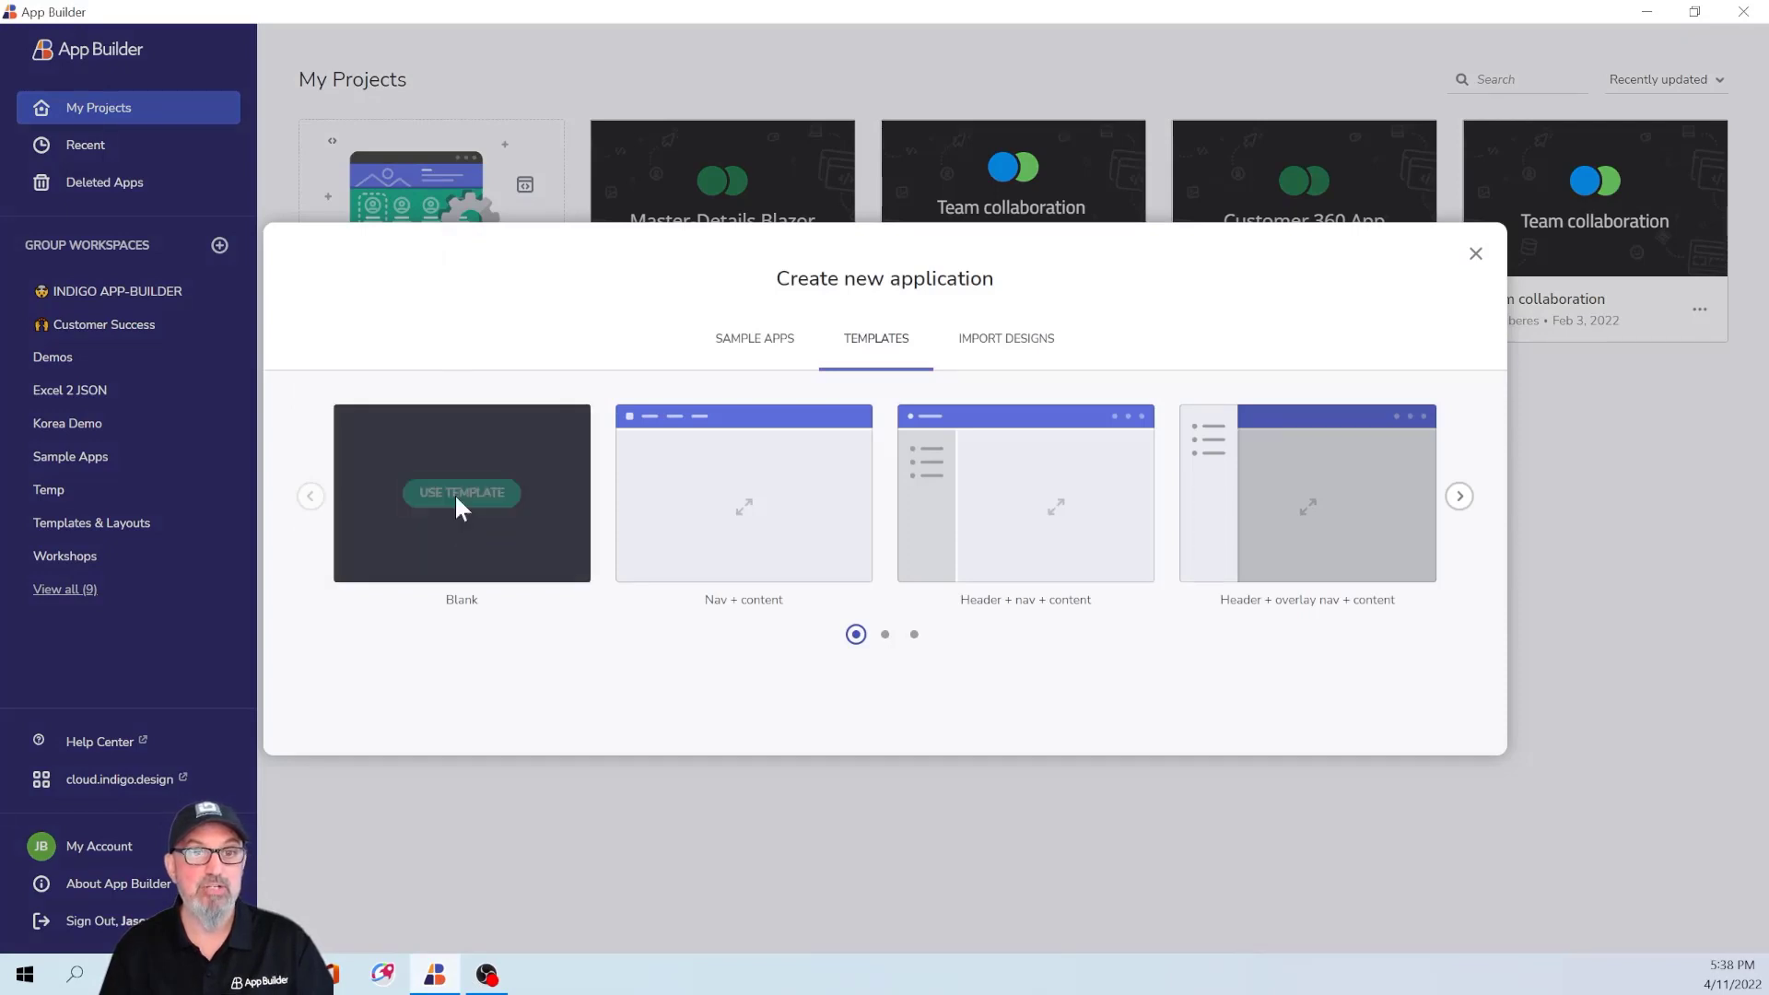
pyautogui.click(455, 494)
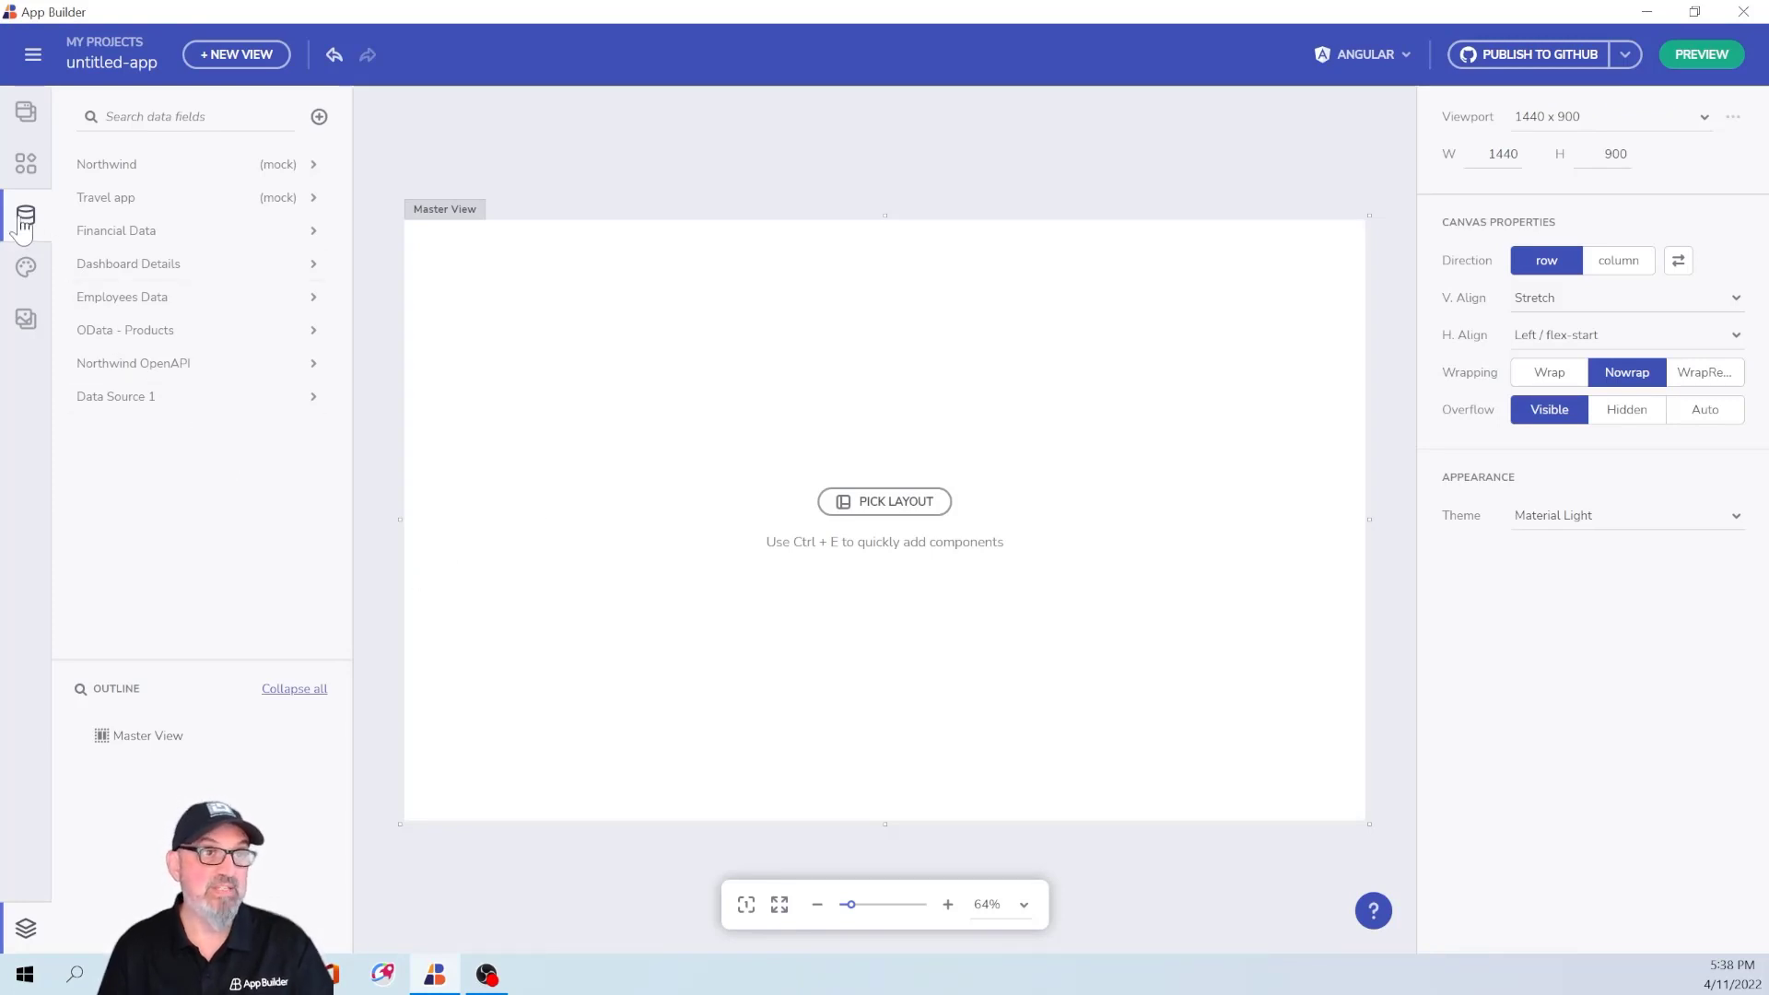
# Start a new REST API data source in the app and name it NorthwindCloud-Demo.
pyautogui.click(319, 117)
pyautogui.click(213, 219)
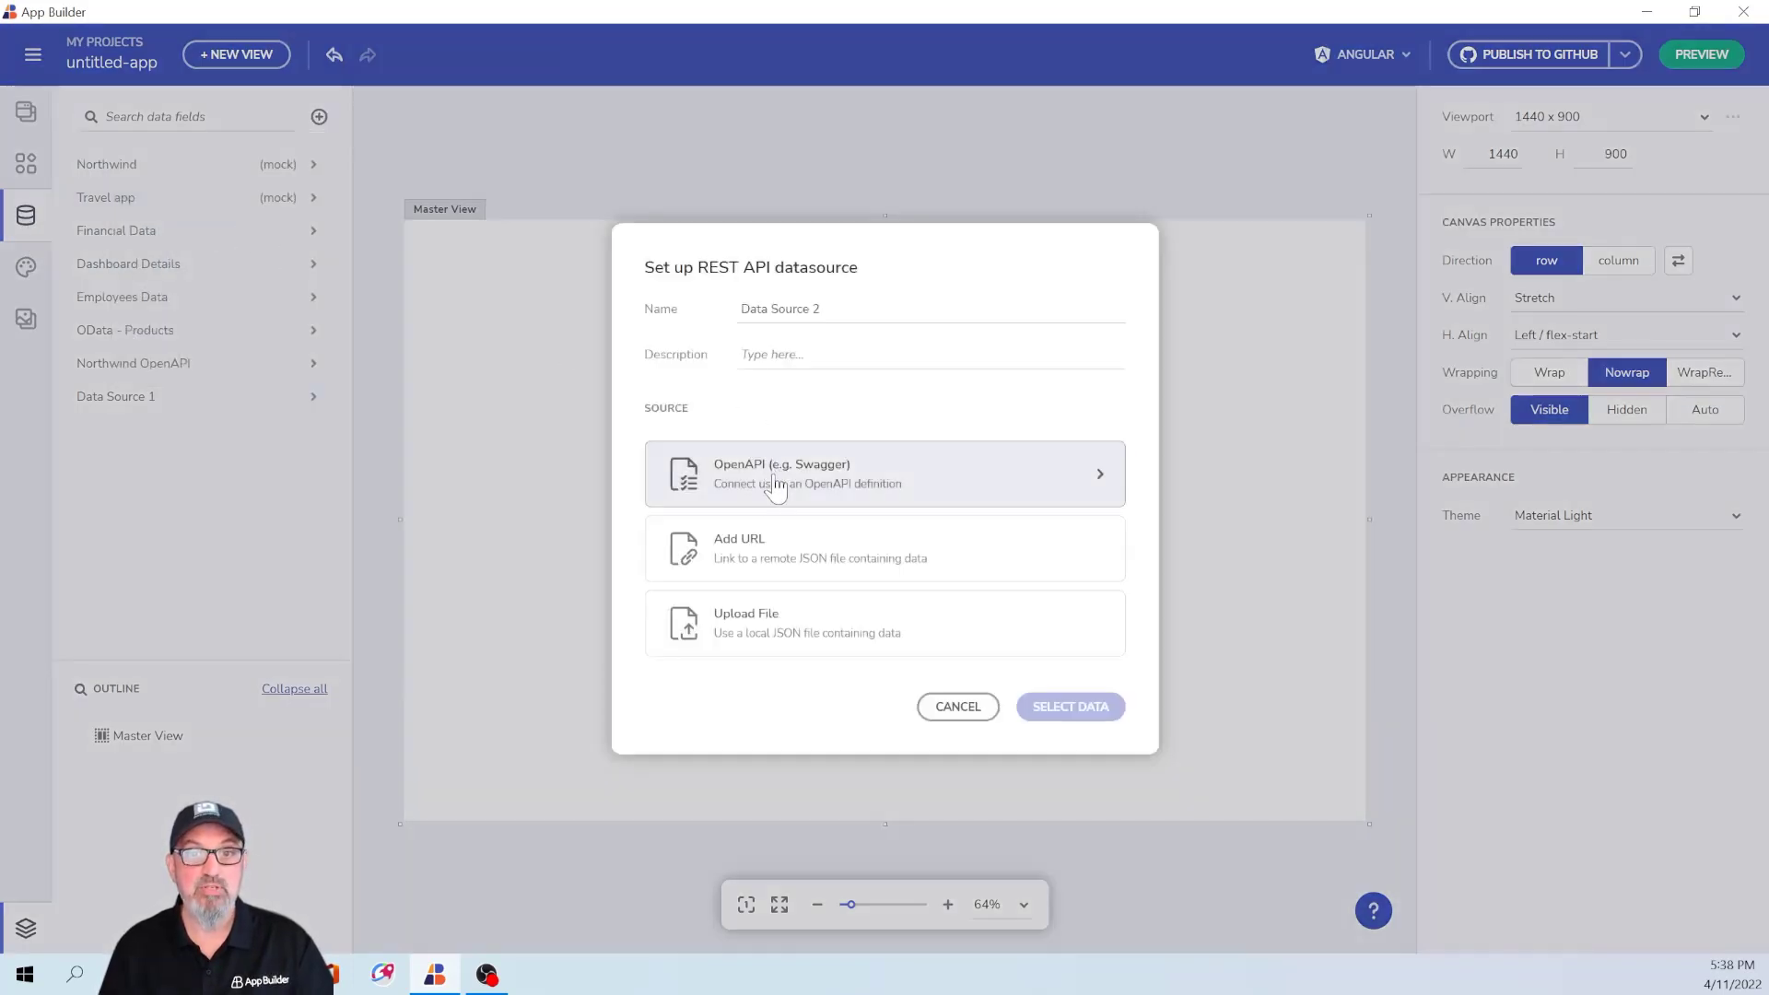
pyautogui.moveTo(823, 311); pyautogui.dragTo(734, 310)
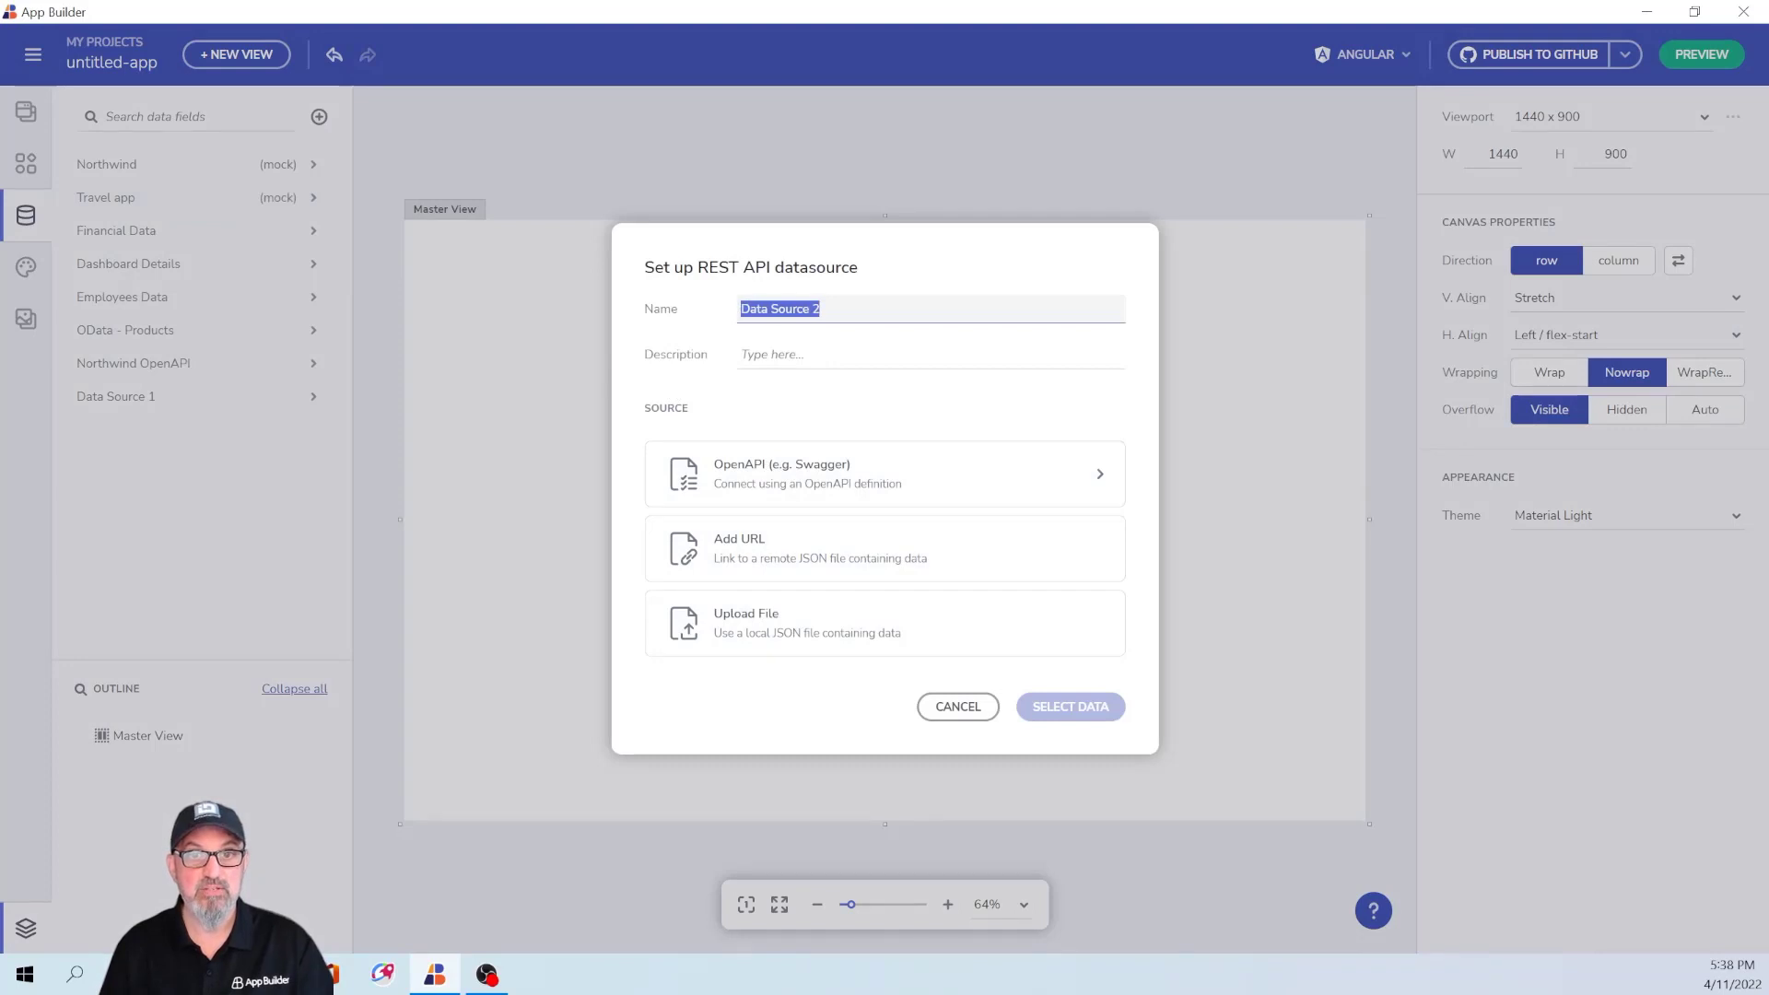
pyautogui.write('Northwind')
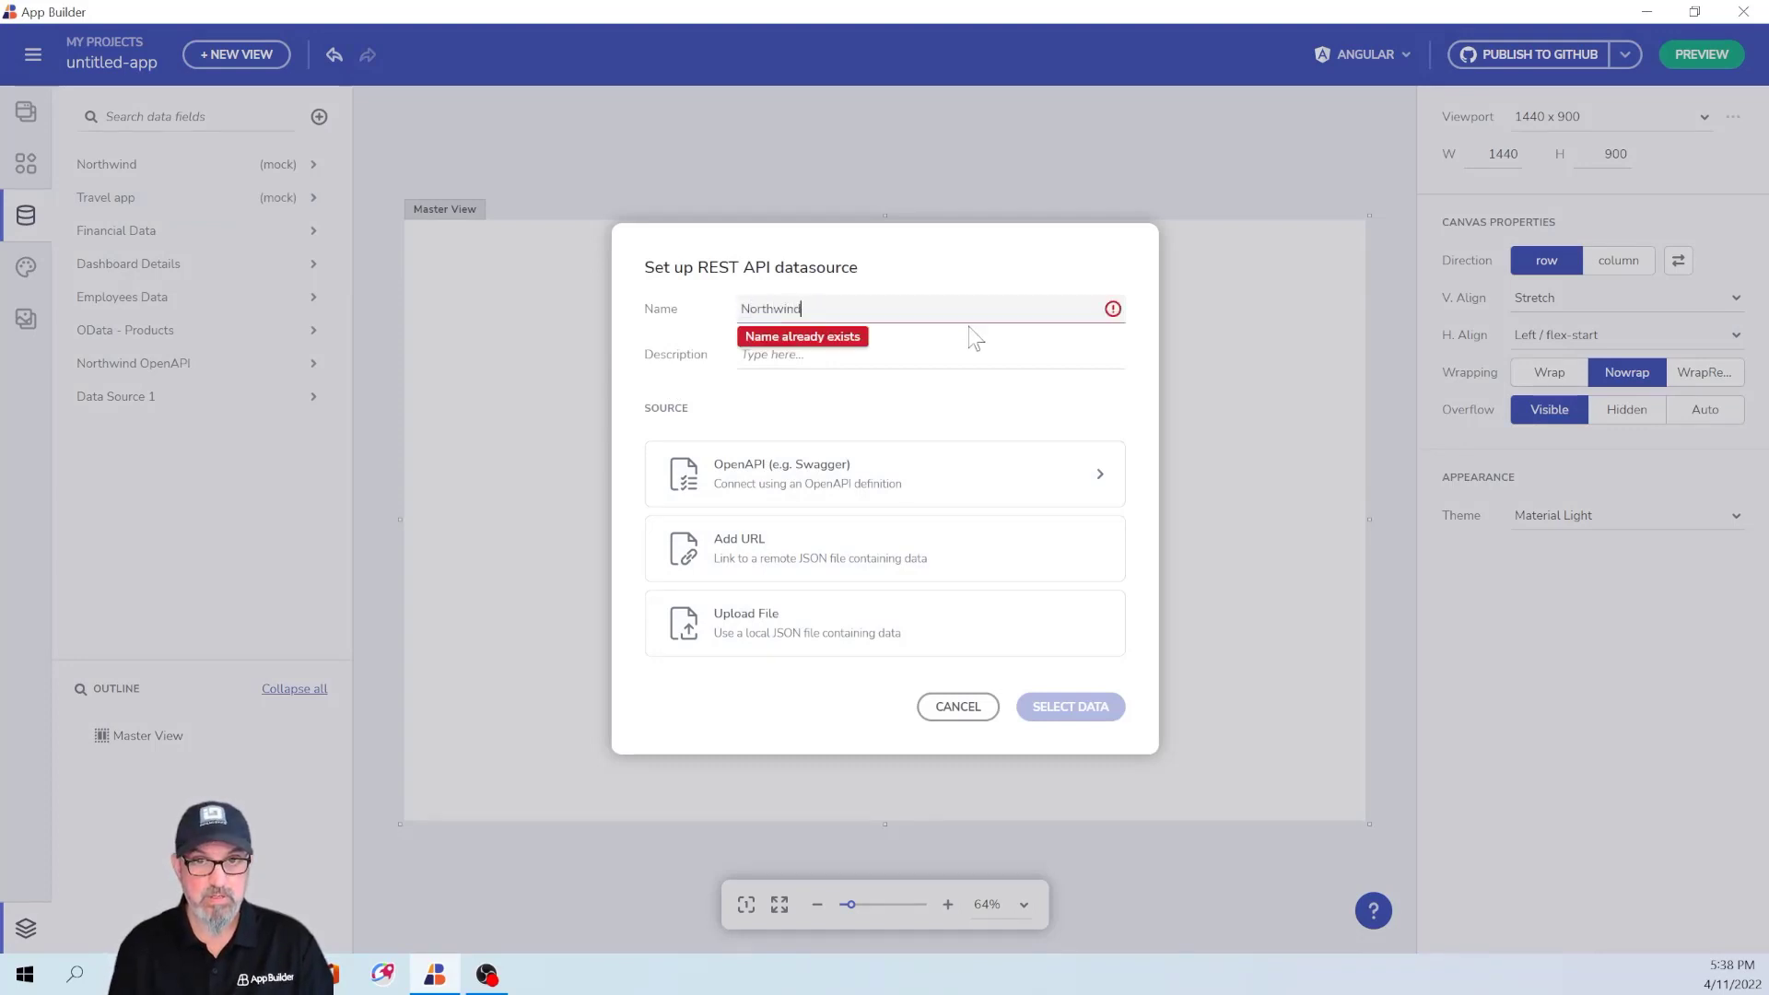
pyautogui.write('Cloud-Demo')
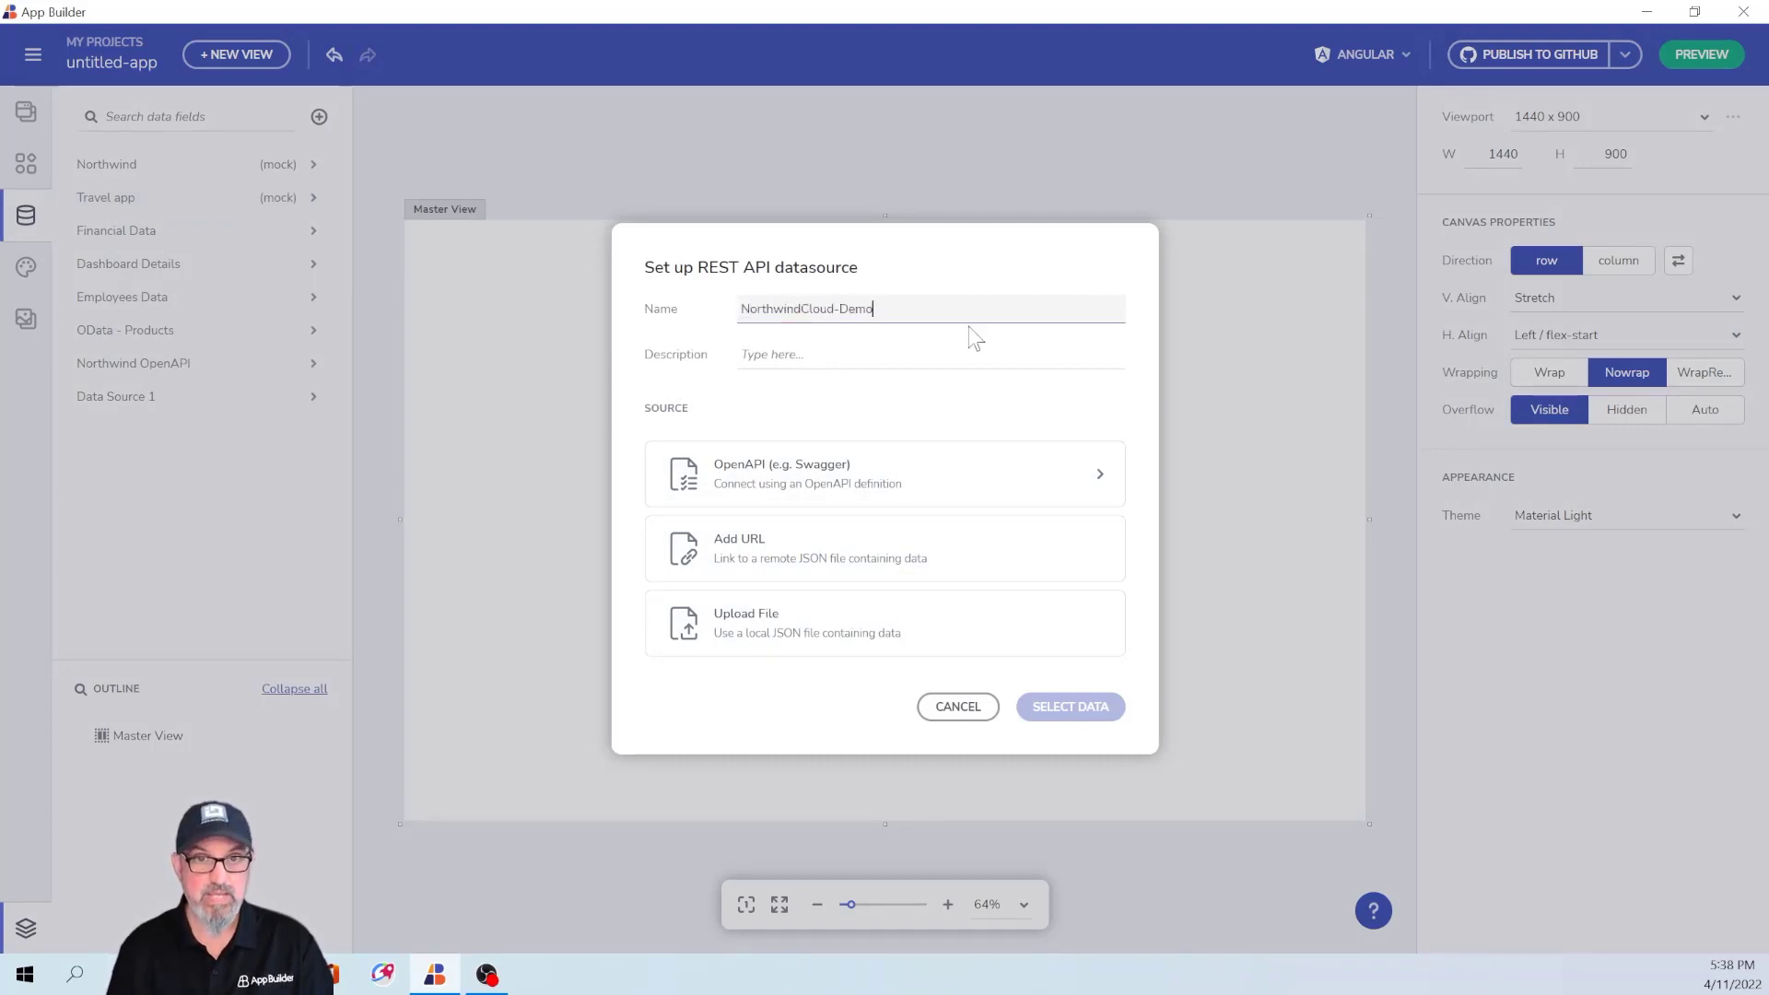
# Add the copied swagger.json URL as the data source's OpenAPI definition with the GET method, and open its endpoint configuration.
pyautogui.click(917, 470)
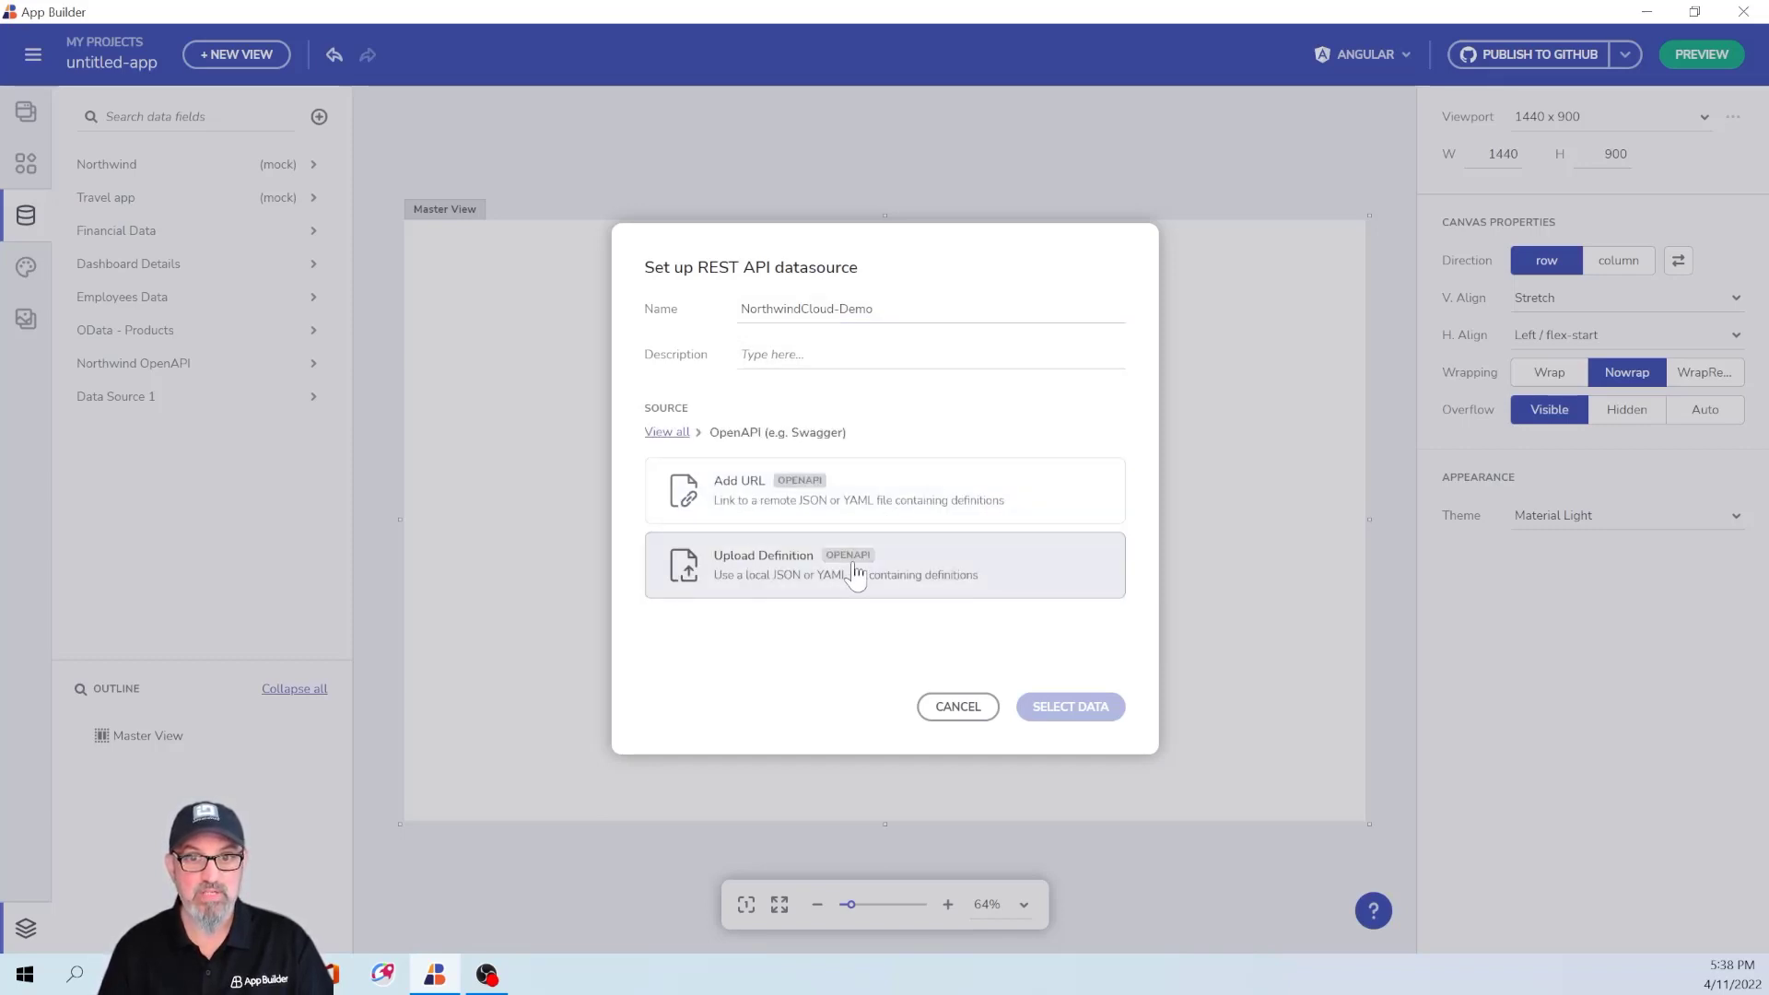
pyautogui.click(795, 498)
pyautogui.hotkey('ctrl', 'v')
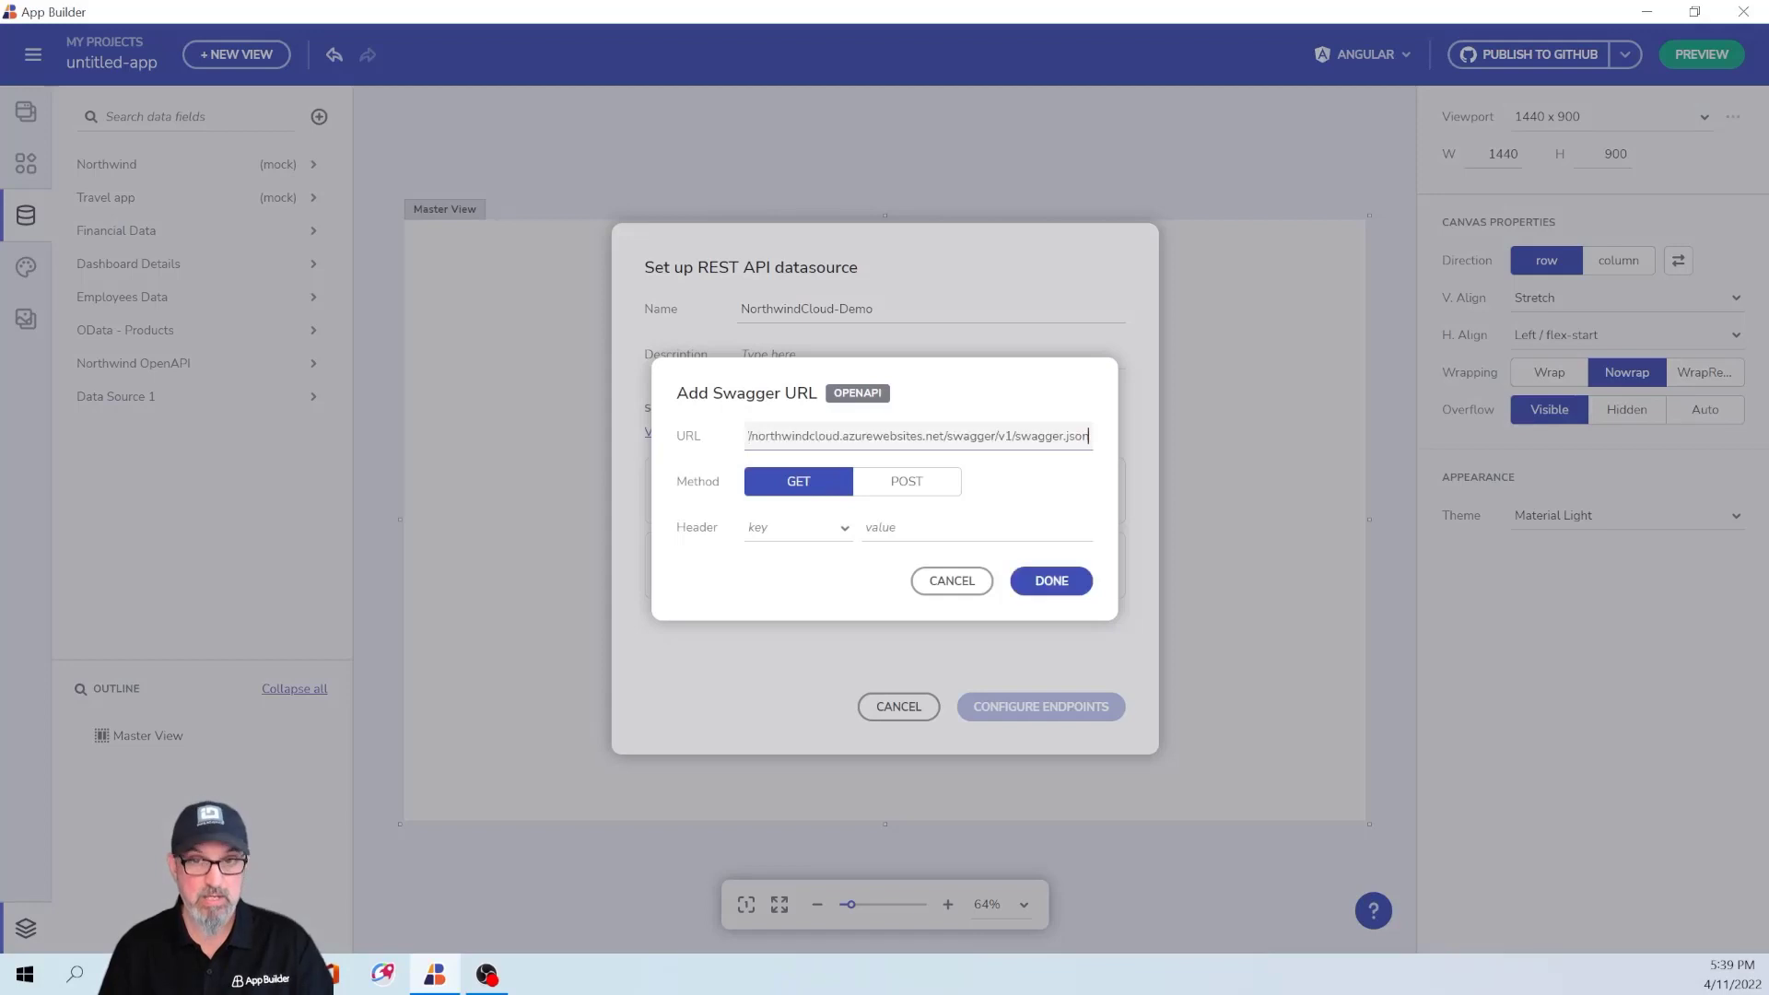
pyautogui.click(1043, 582)
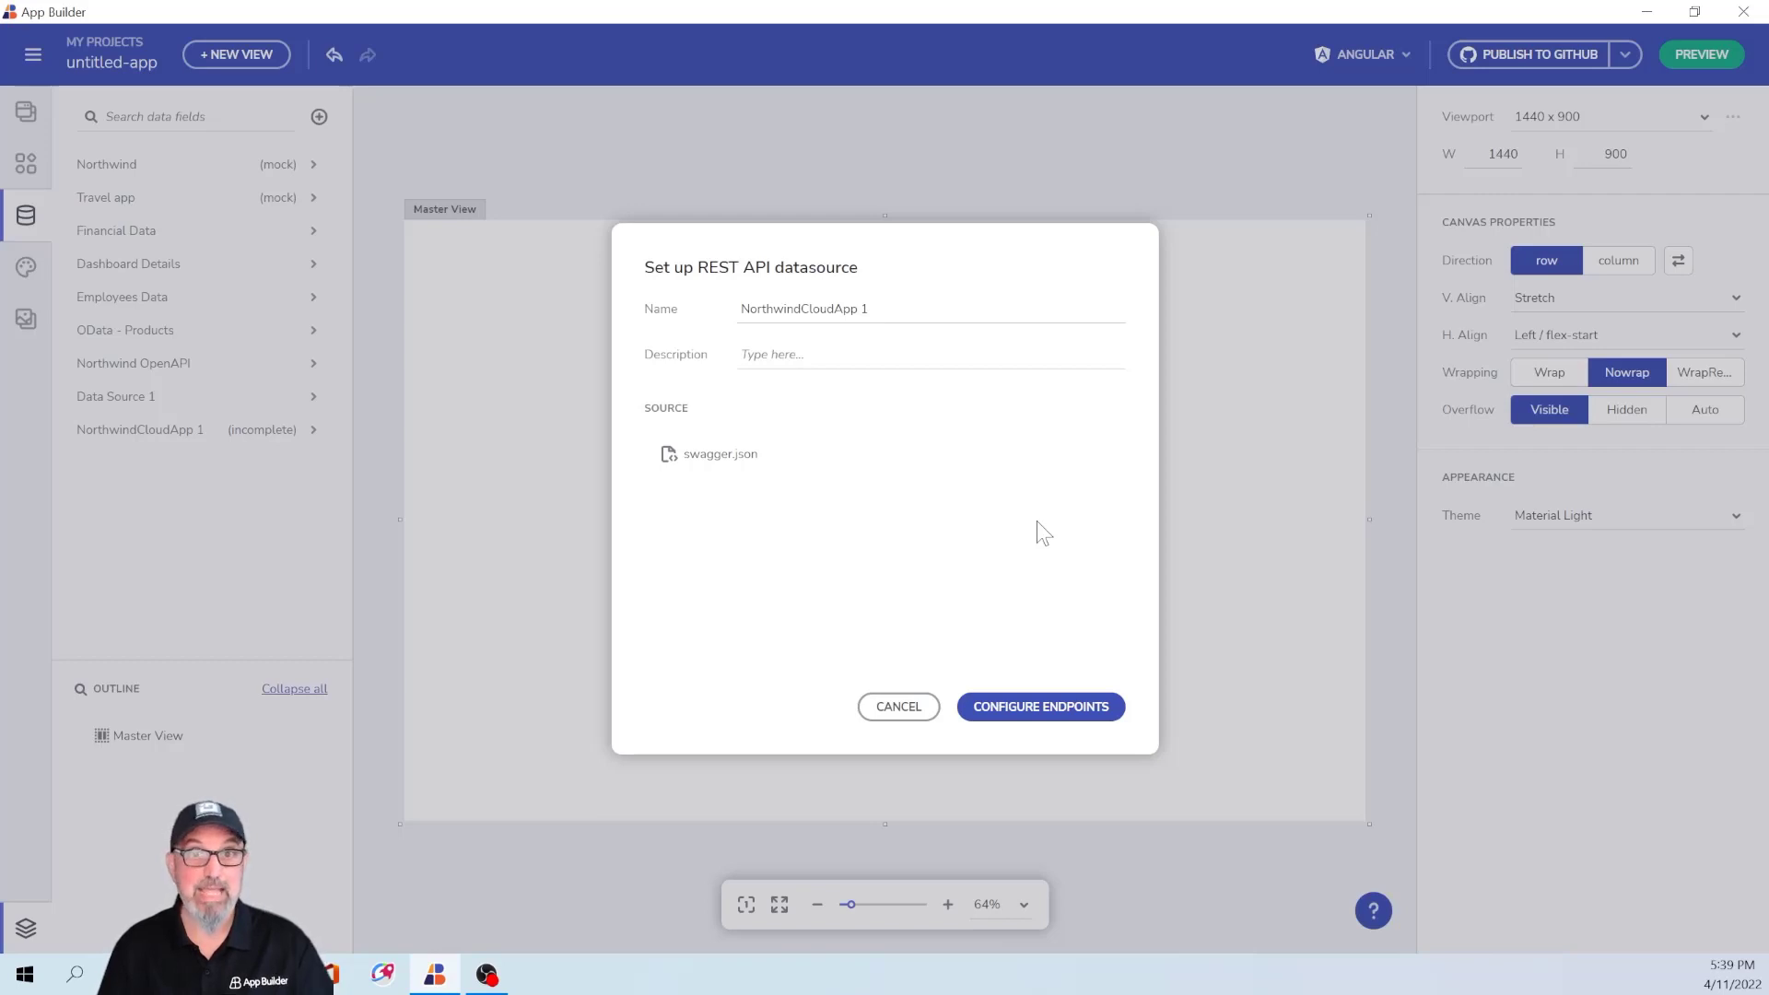
pyautogui.click(1041, 707)
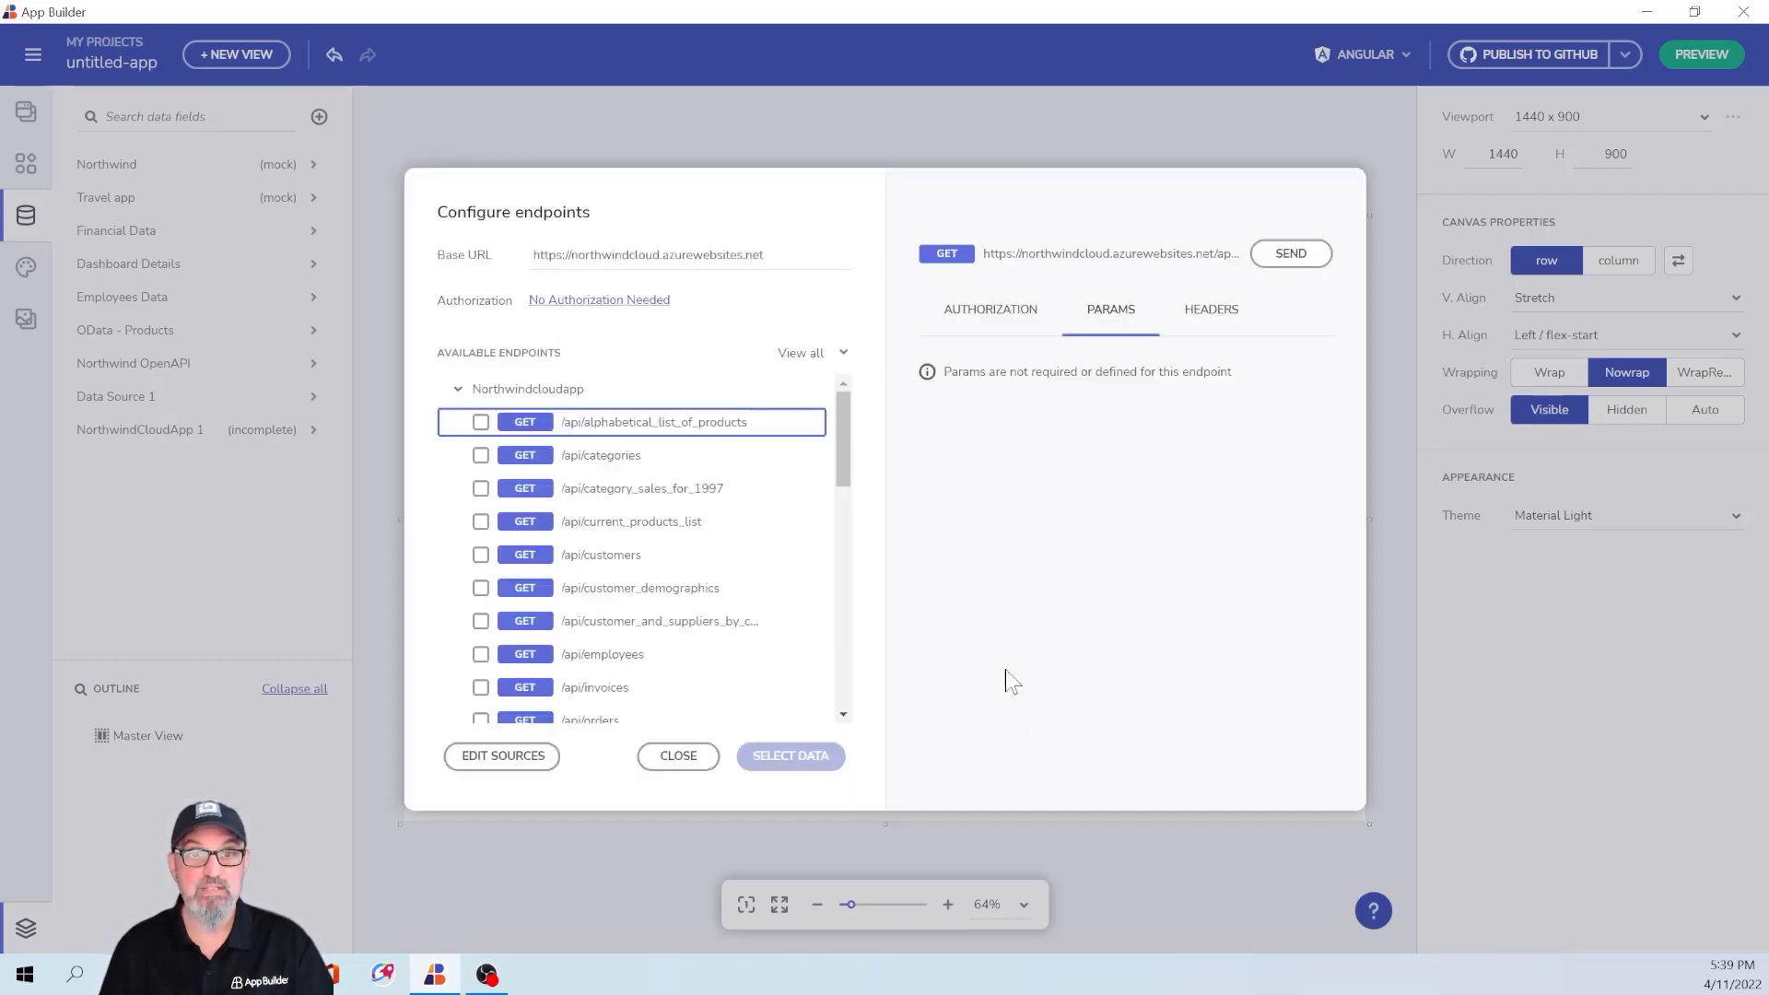
pyautogui.moveTo(846, 465); pyautogui.dragTo(867, 408)
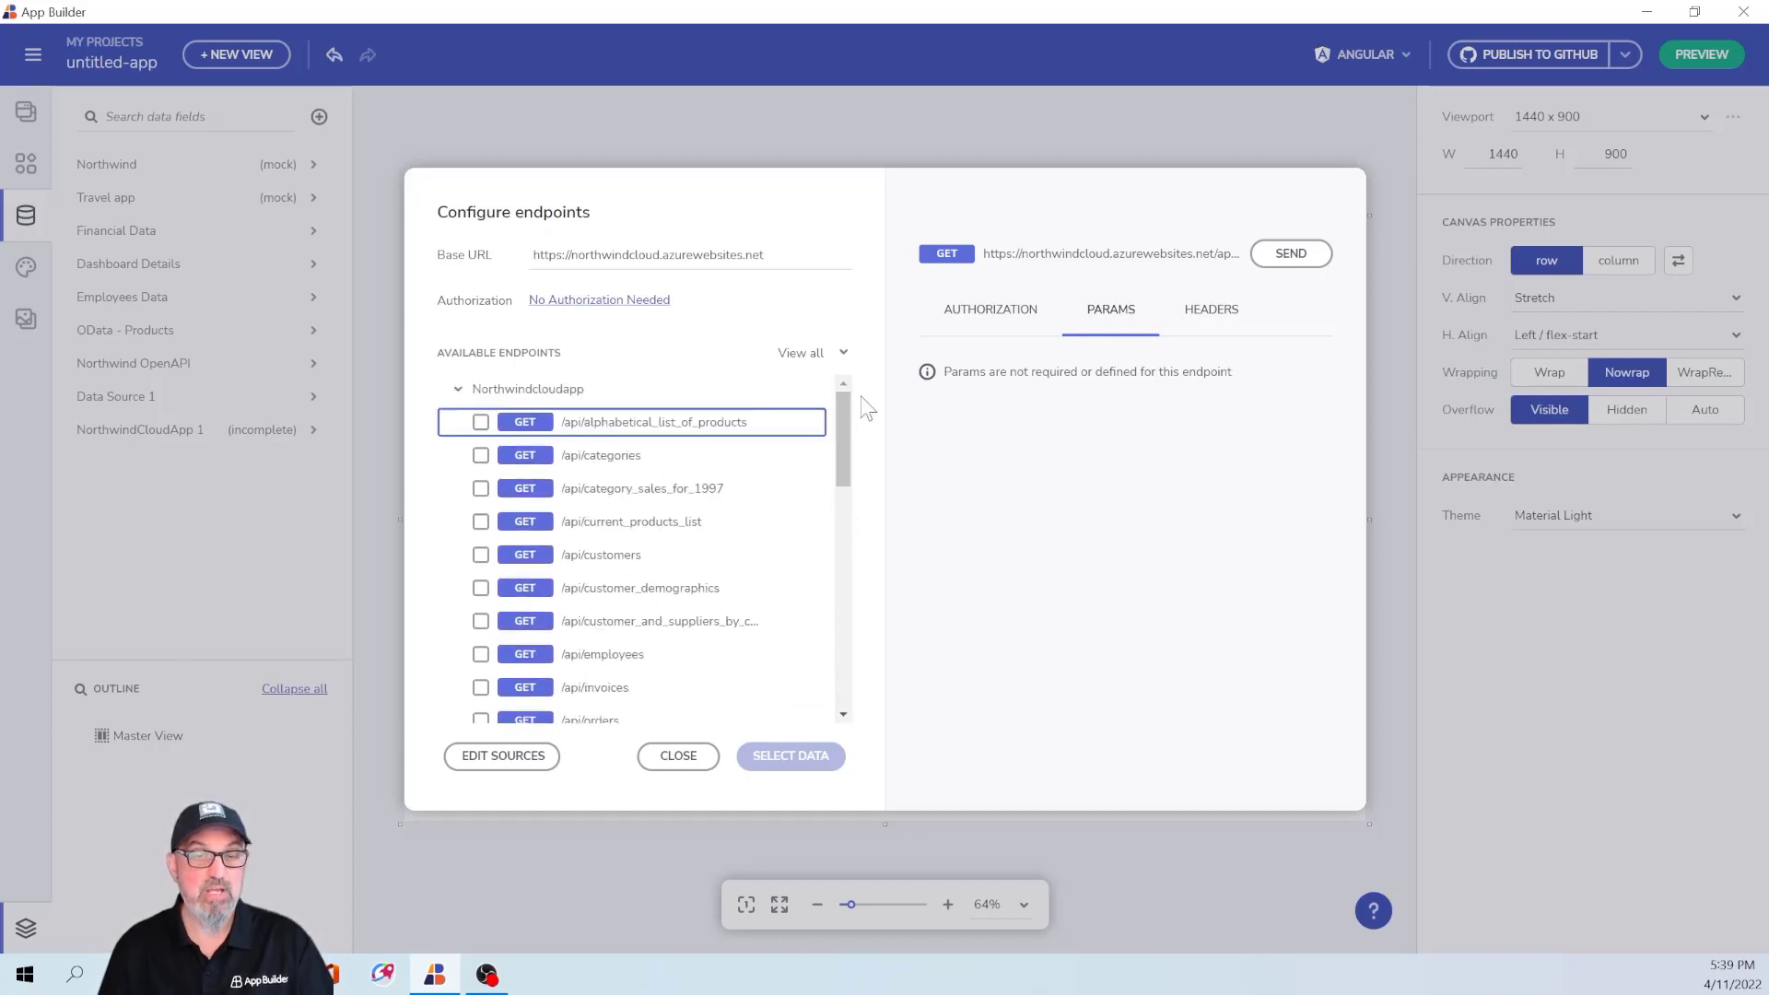
# Include the /api/customers endpoint and review the content of its test response.
pyautogui.click(480, 555)
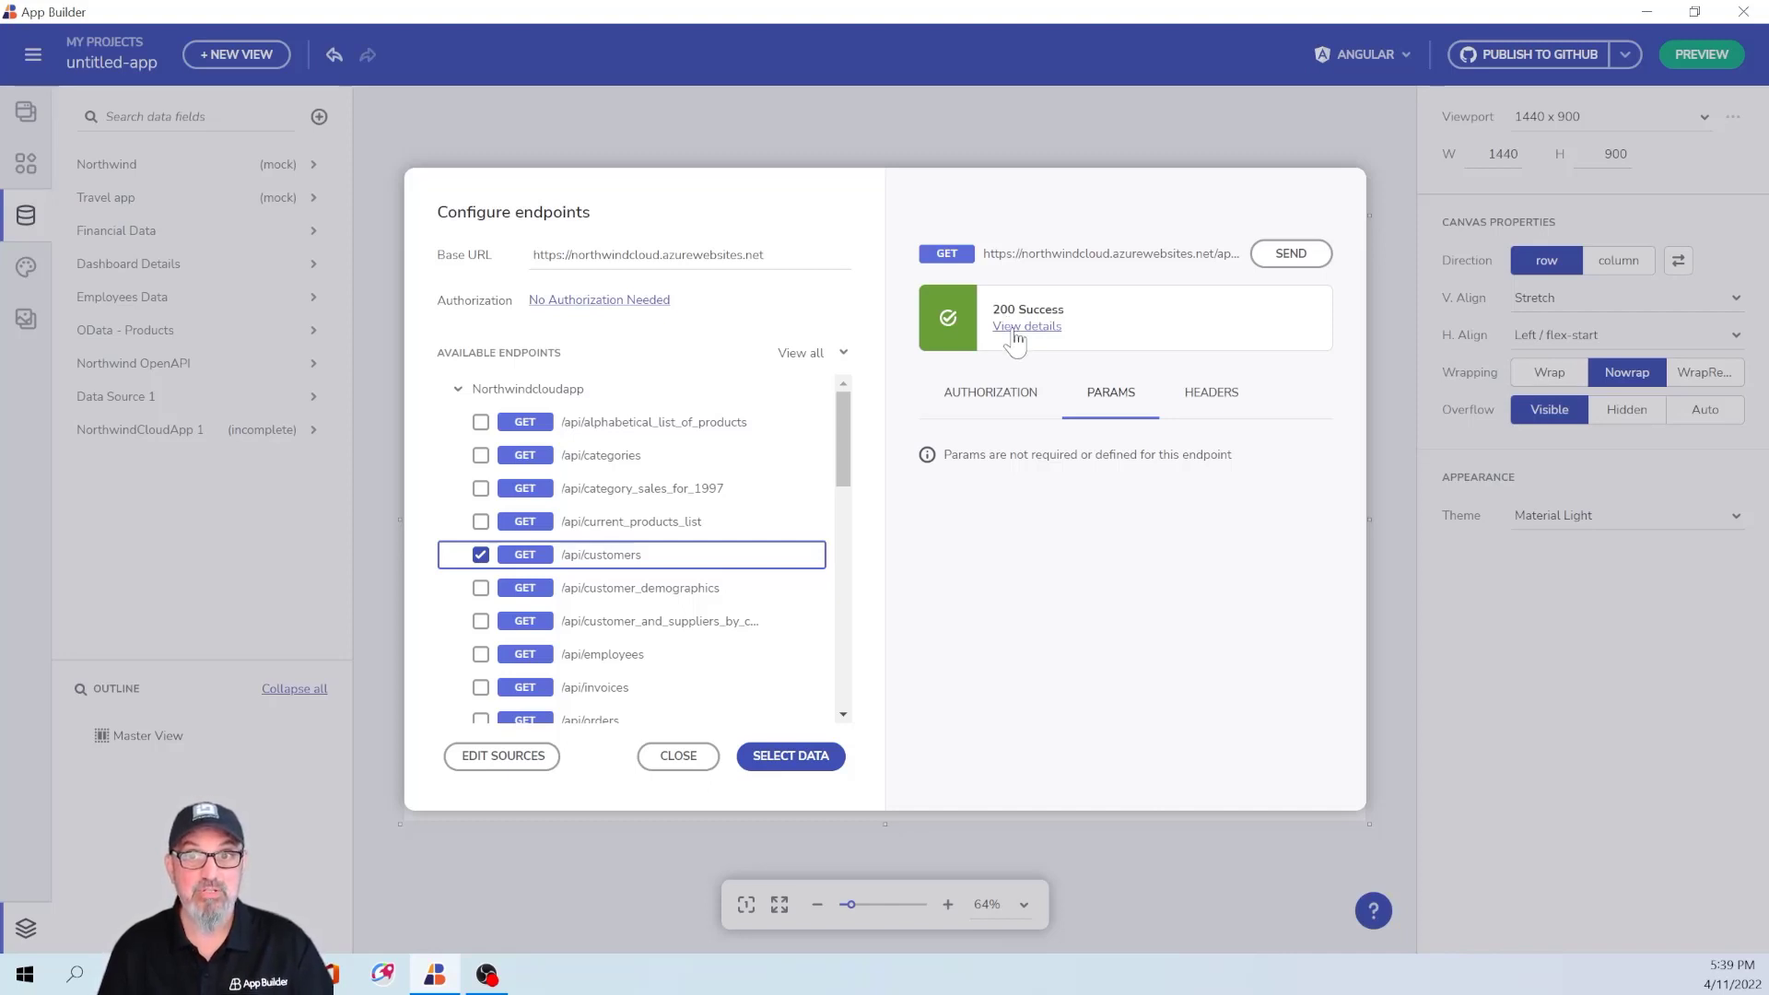
pyautogui.click(1006, 326)
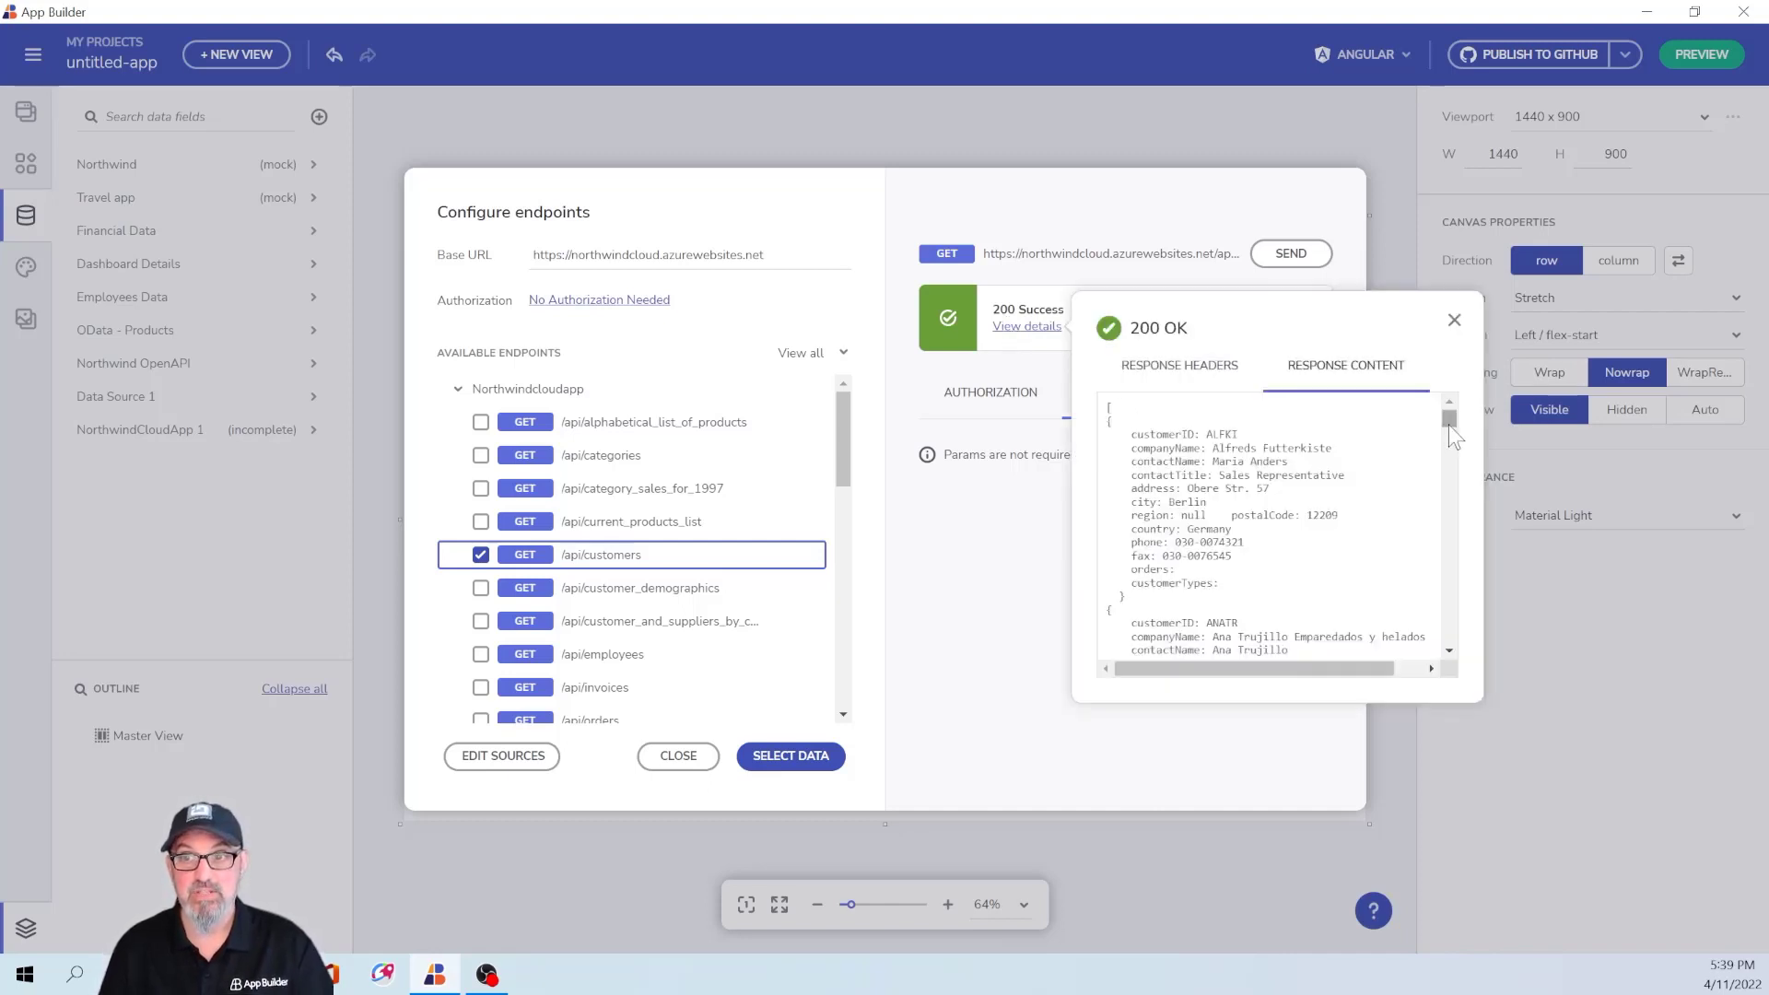
pyautogui.moveTo(1449, 424); pyautogui.dragTo(1448, 440)
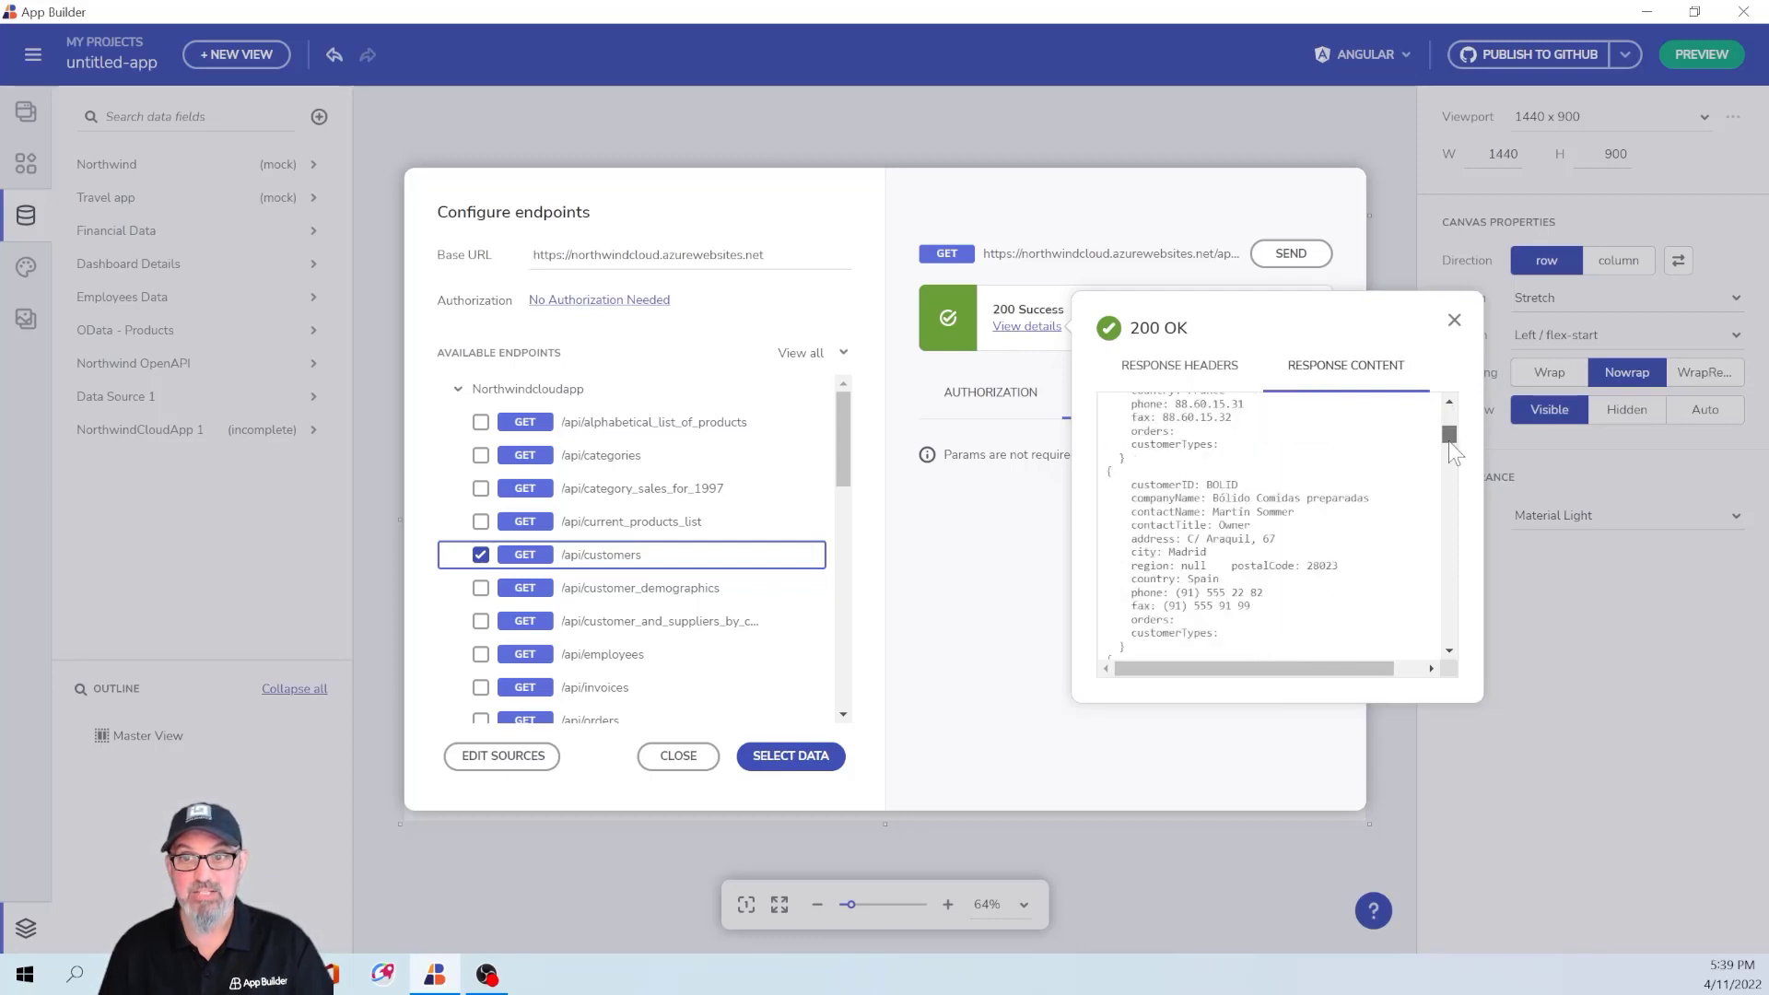
pyautogui.click(1454, 320)
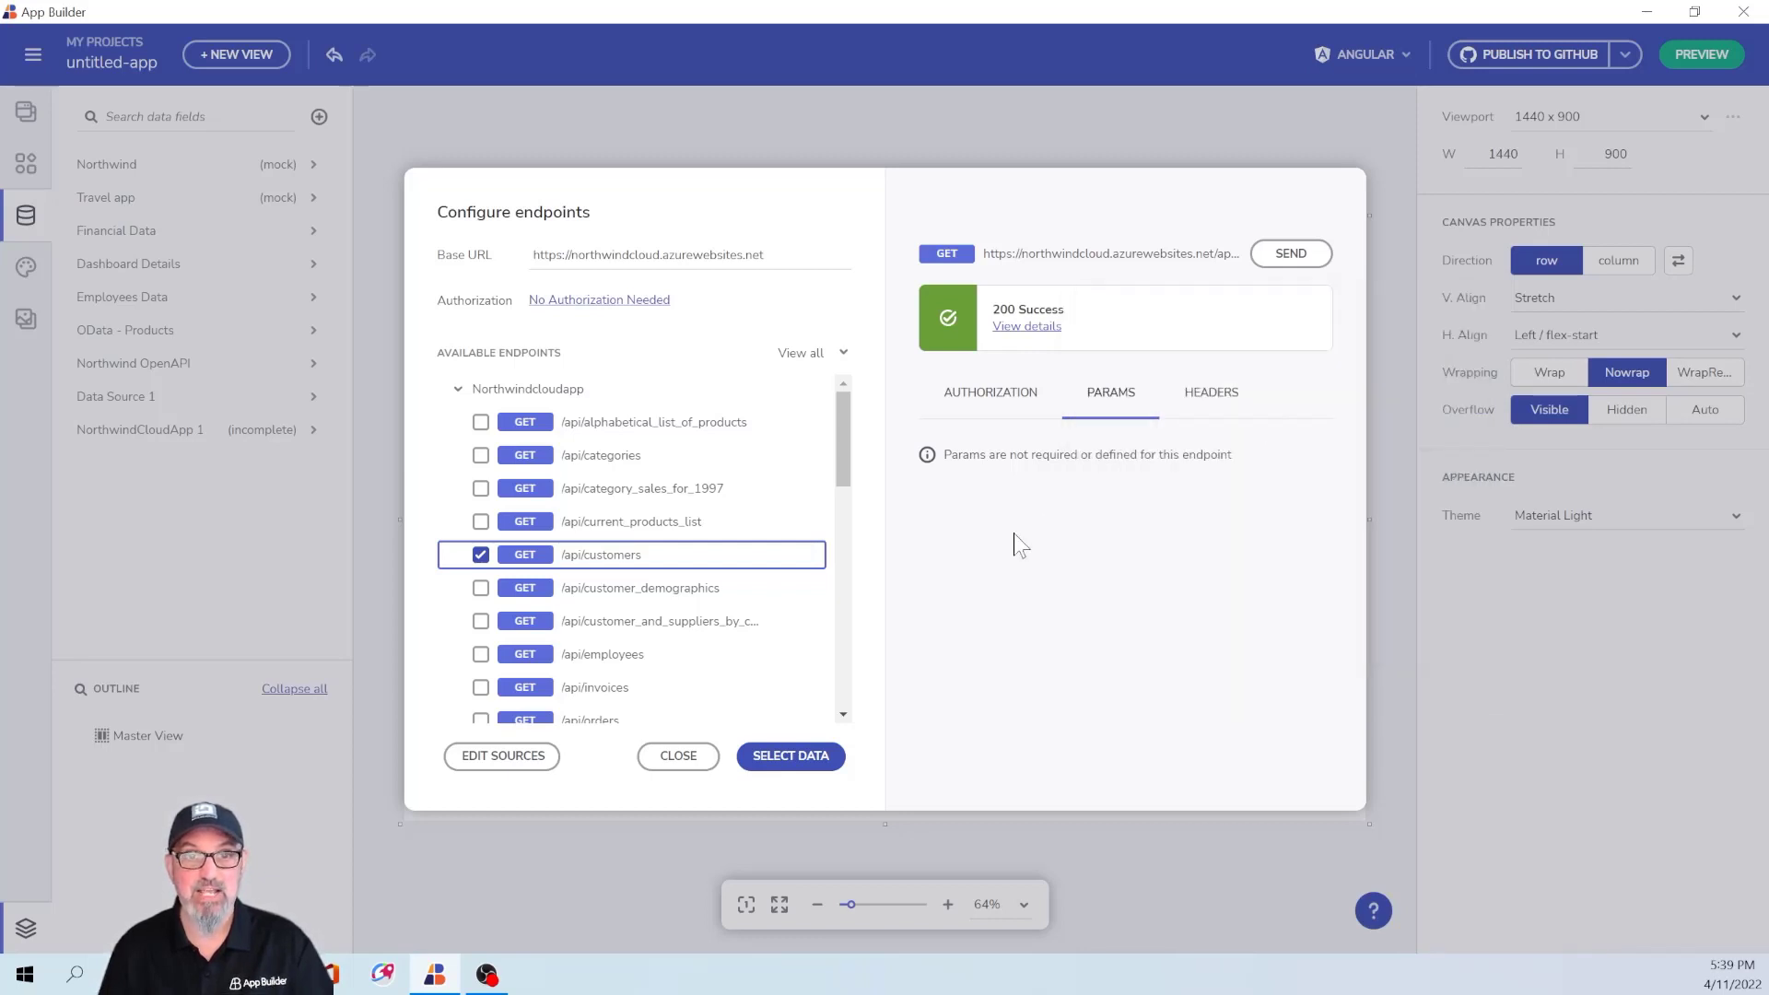
# Choose the /api/customer_order_history endpoint, enter a customer ID for its customerId path parameter, and send a test request.
pyautogui.scroll(-5, 839, 487)
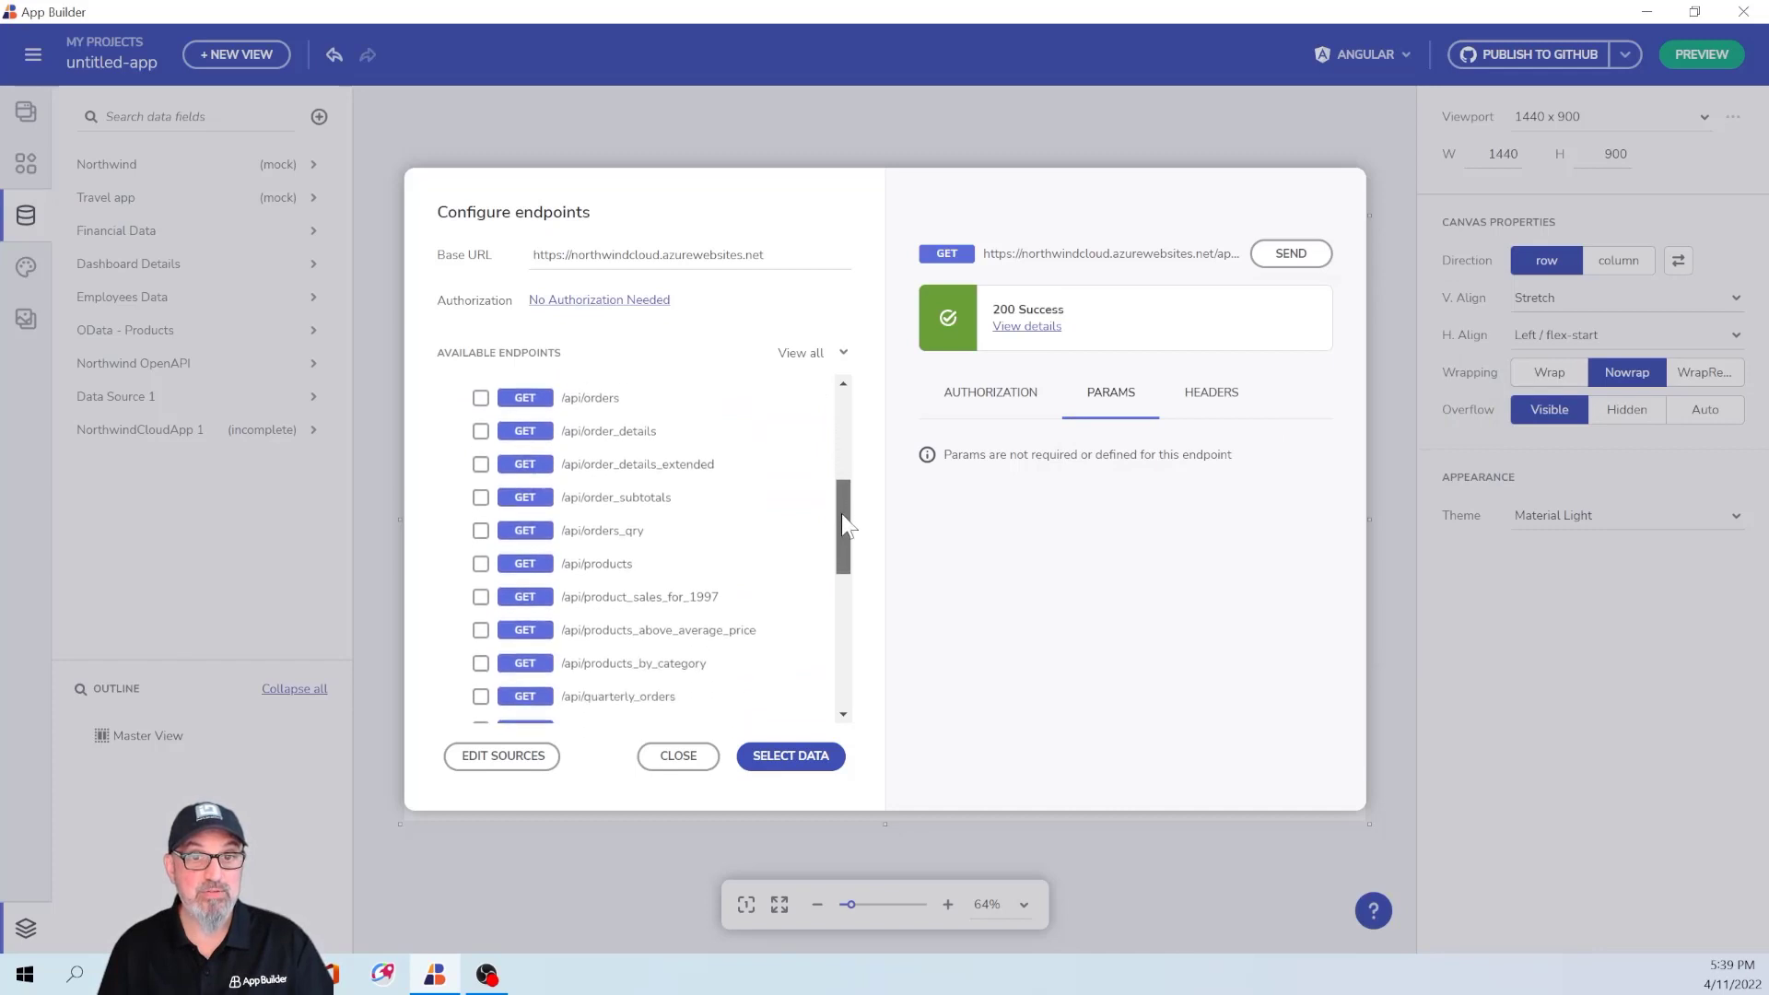
pyautogui.moveTo(849, 544); pyautogui.dragTo(847, 660)
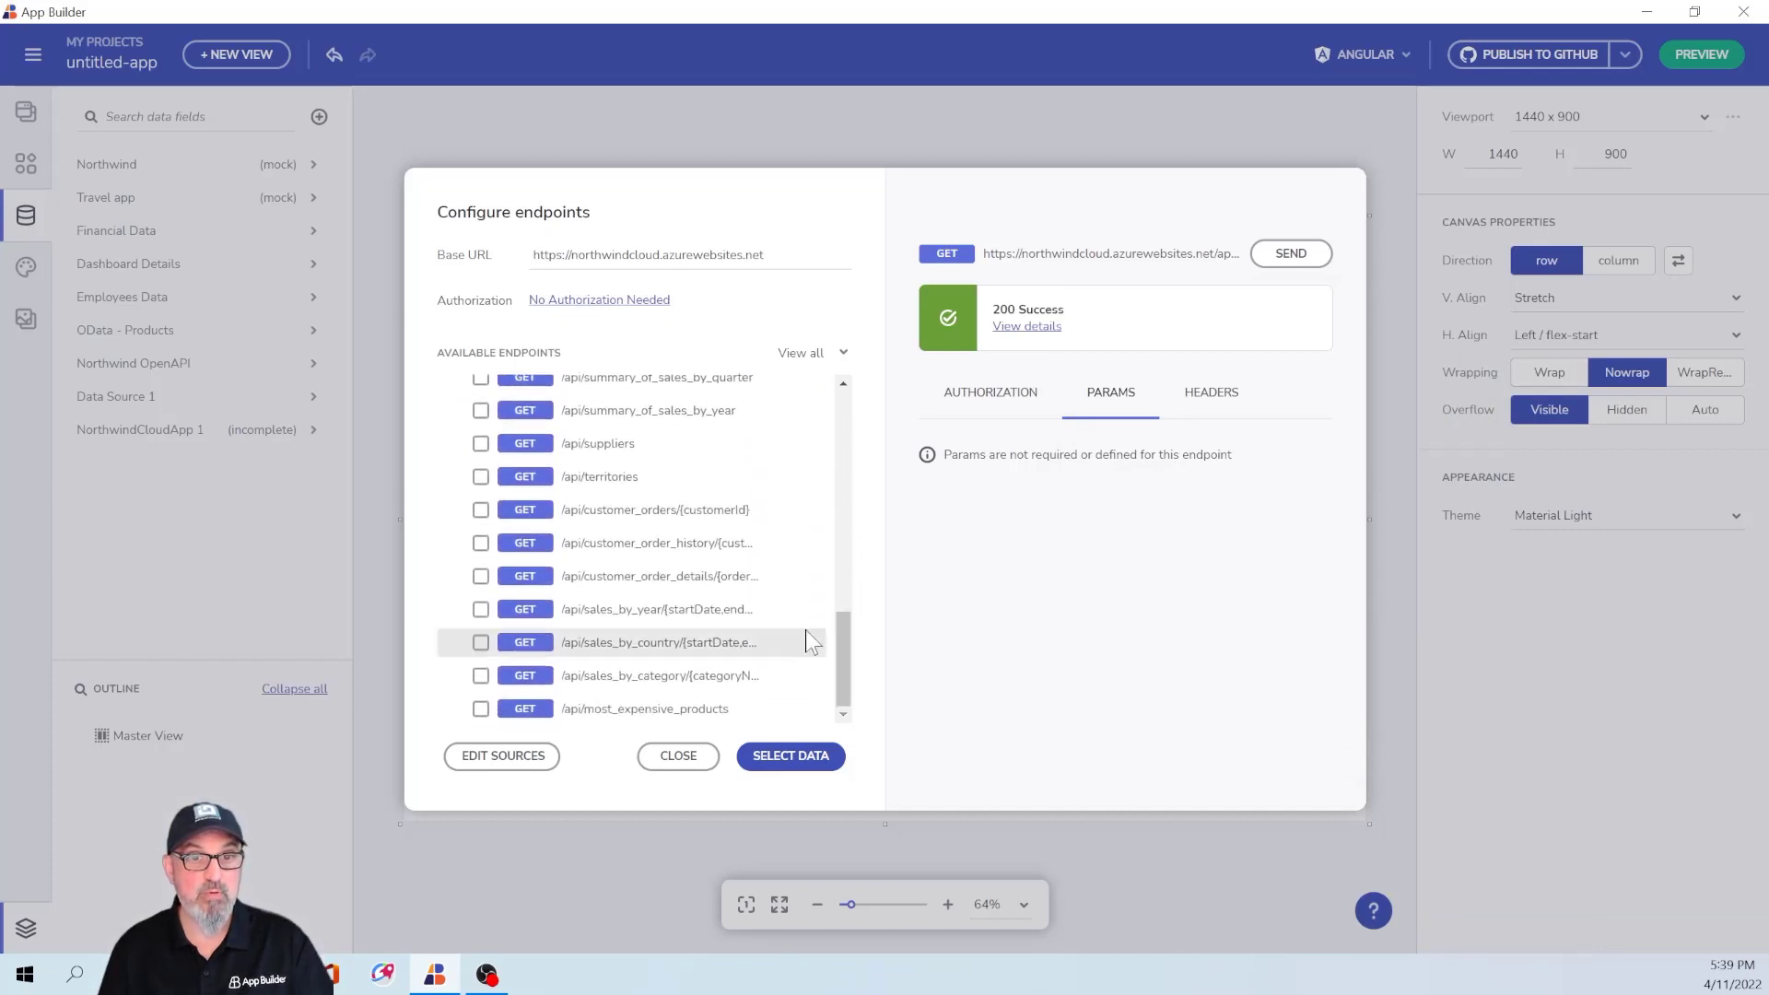
pyautogui.click(599, 549)
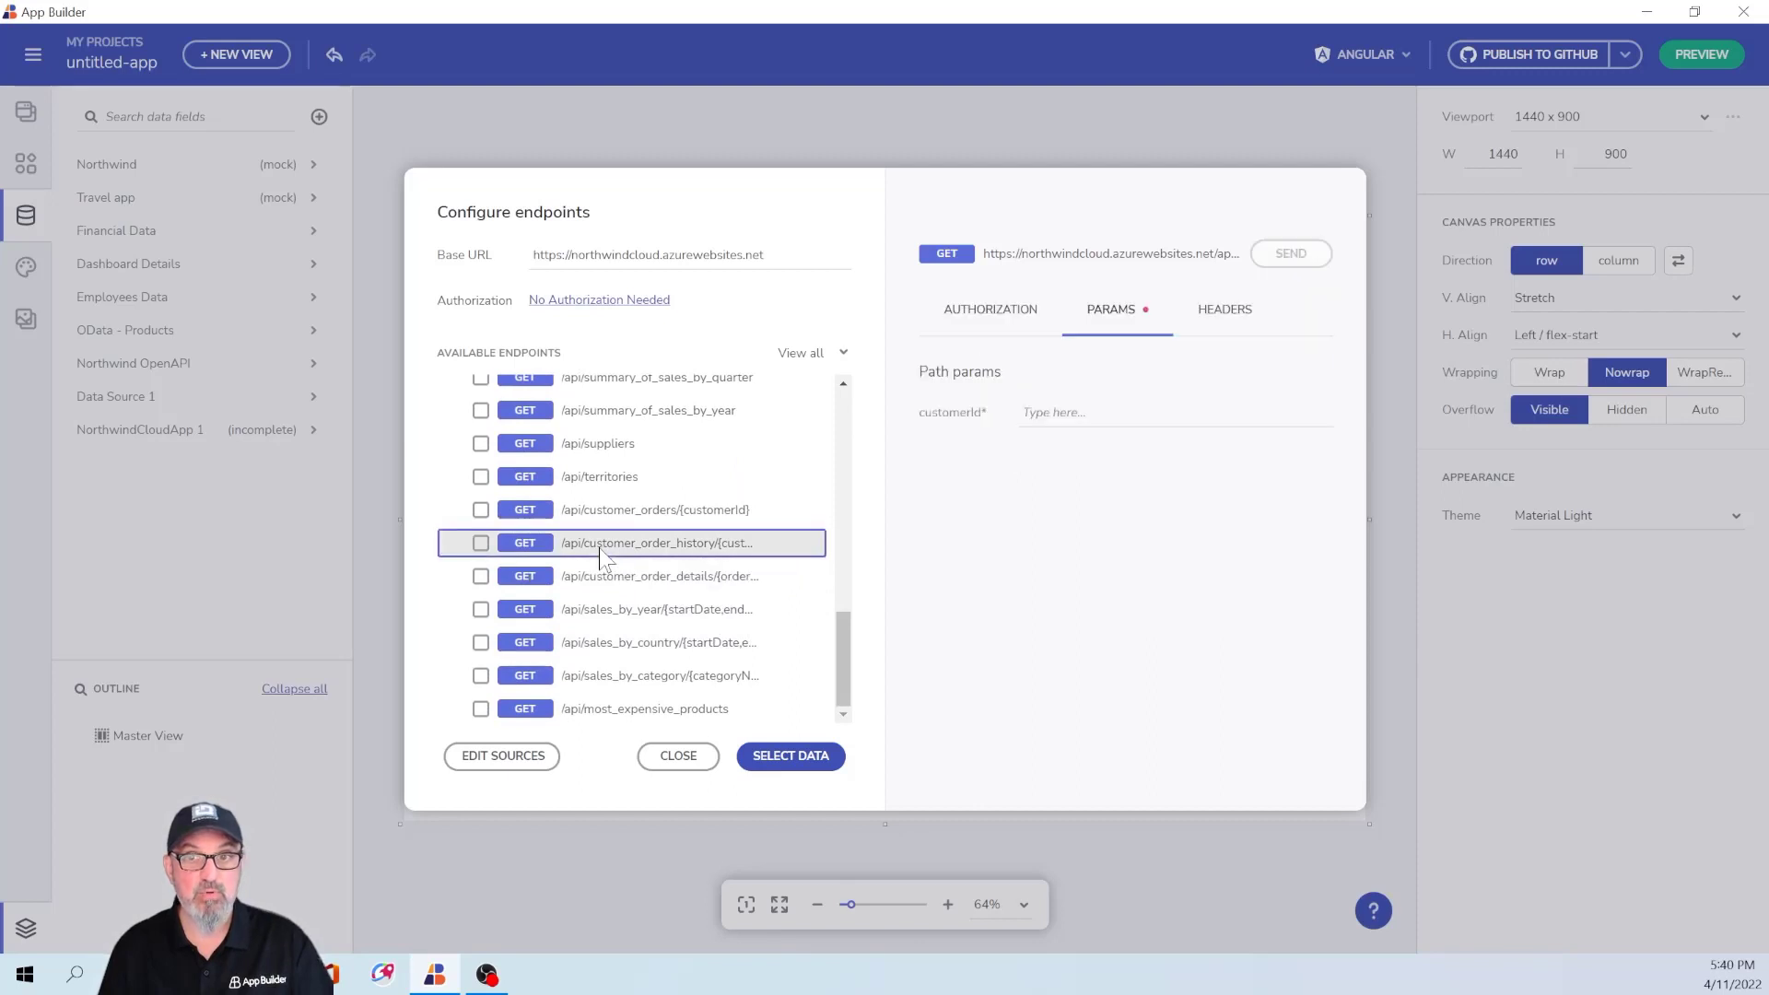
pyautogui.click(1030, 413)
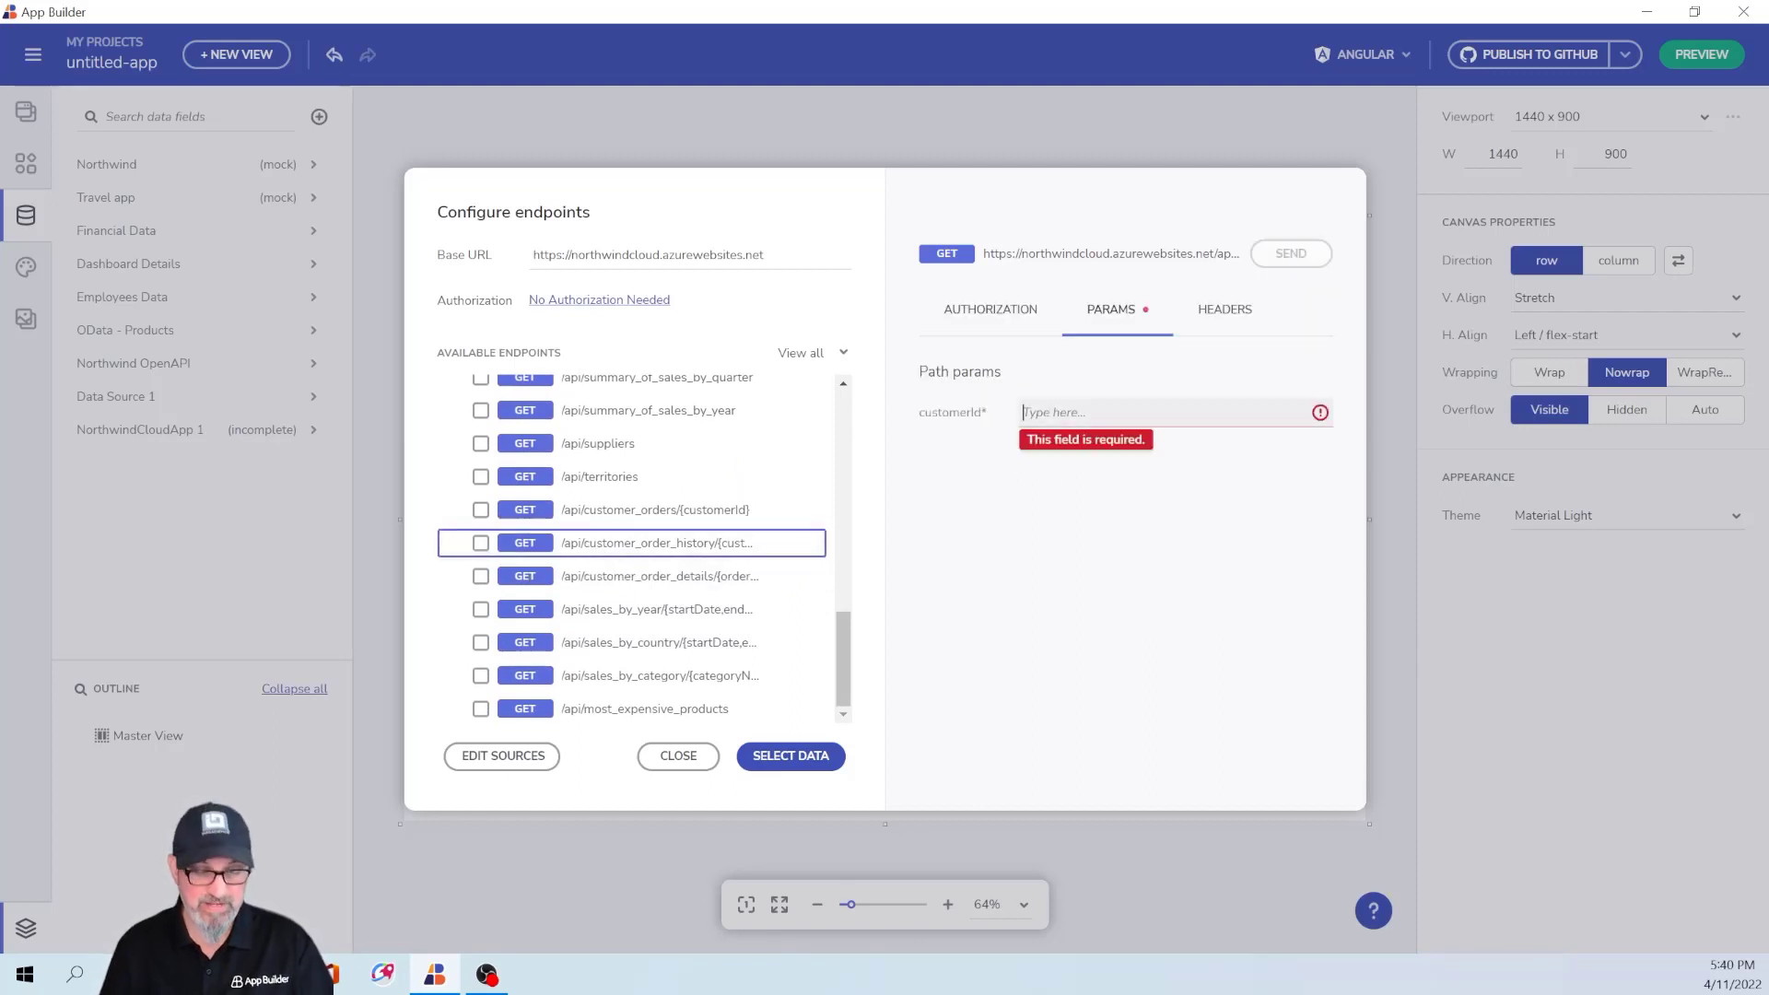
pyautogui.write('ALFKI')
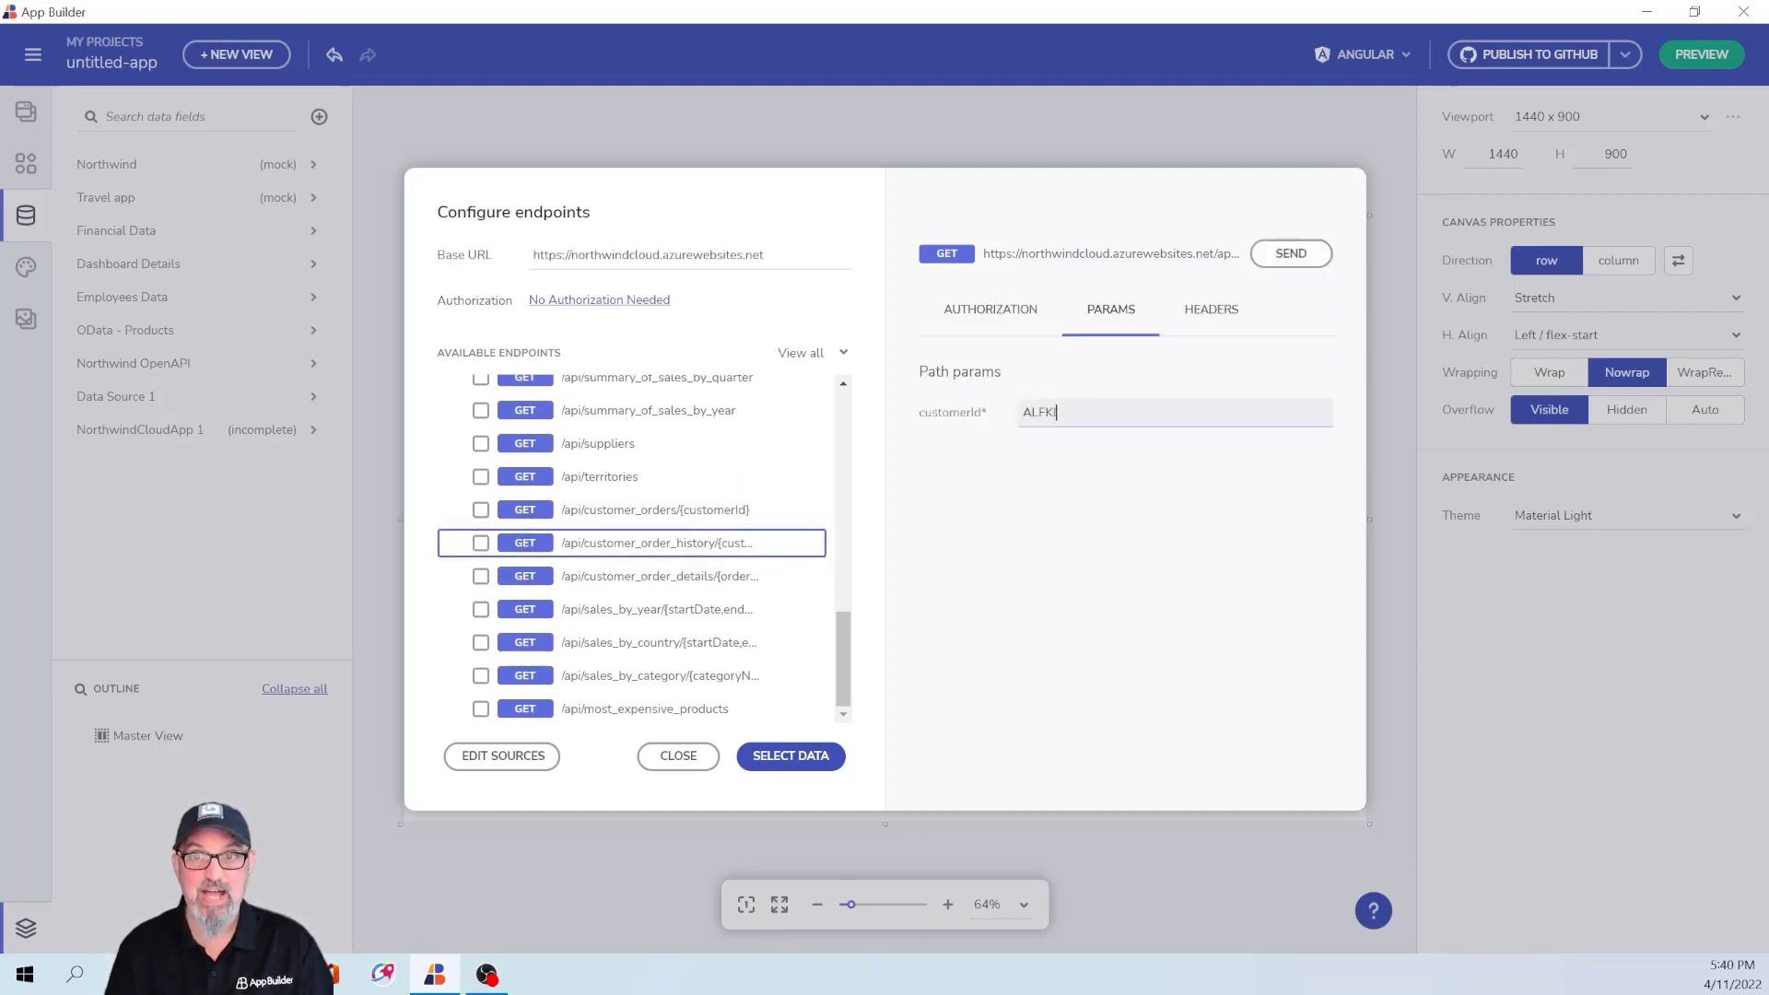
pyautogui.click(1290, 261)
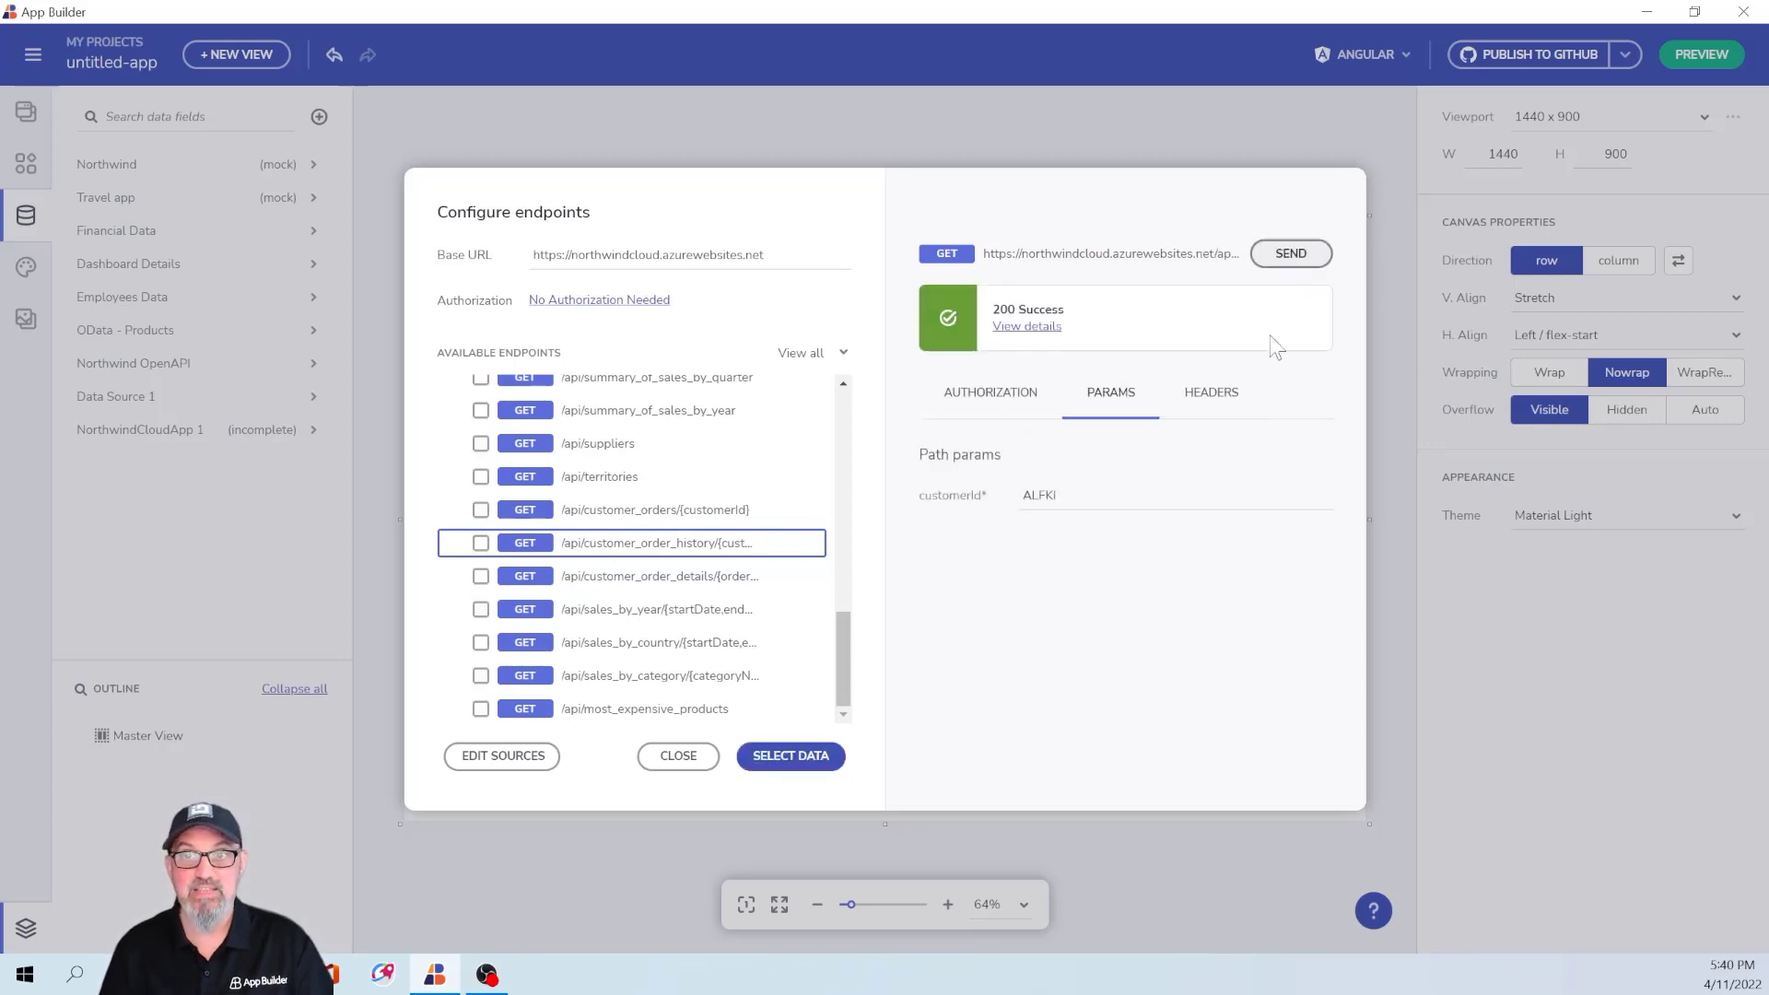
# Review the customer order history response content, close it, and include that endpoint in the data source.
pyautogui.click(1026, 327)
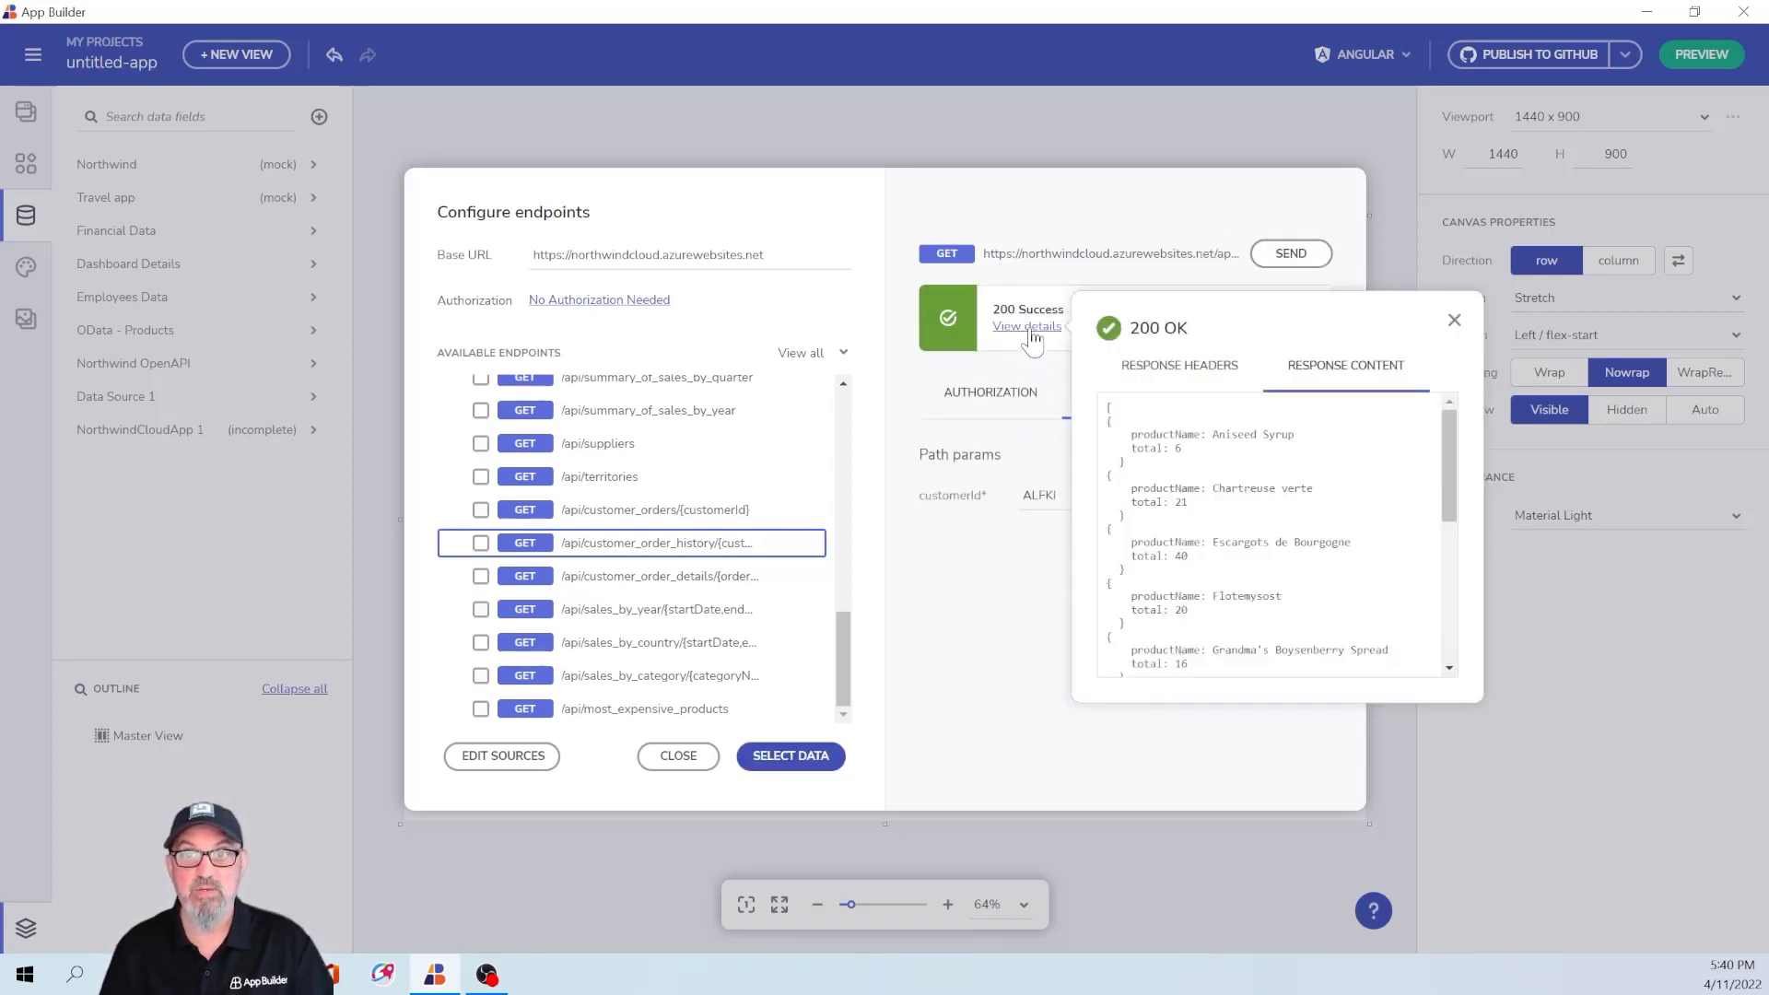
pyautogui.moveTo(1451, 462)
pyautogui.mouseDown()
pyautogui.moveTo(1445, 584)
pyautogui.moveTo(1457, 437)
pyautogui.mouseUp()
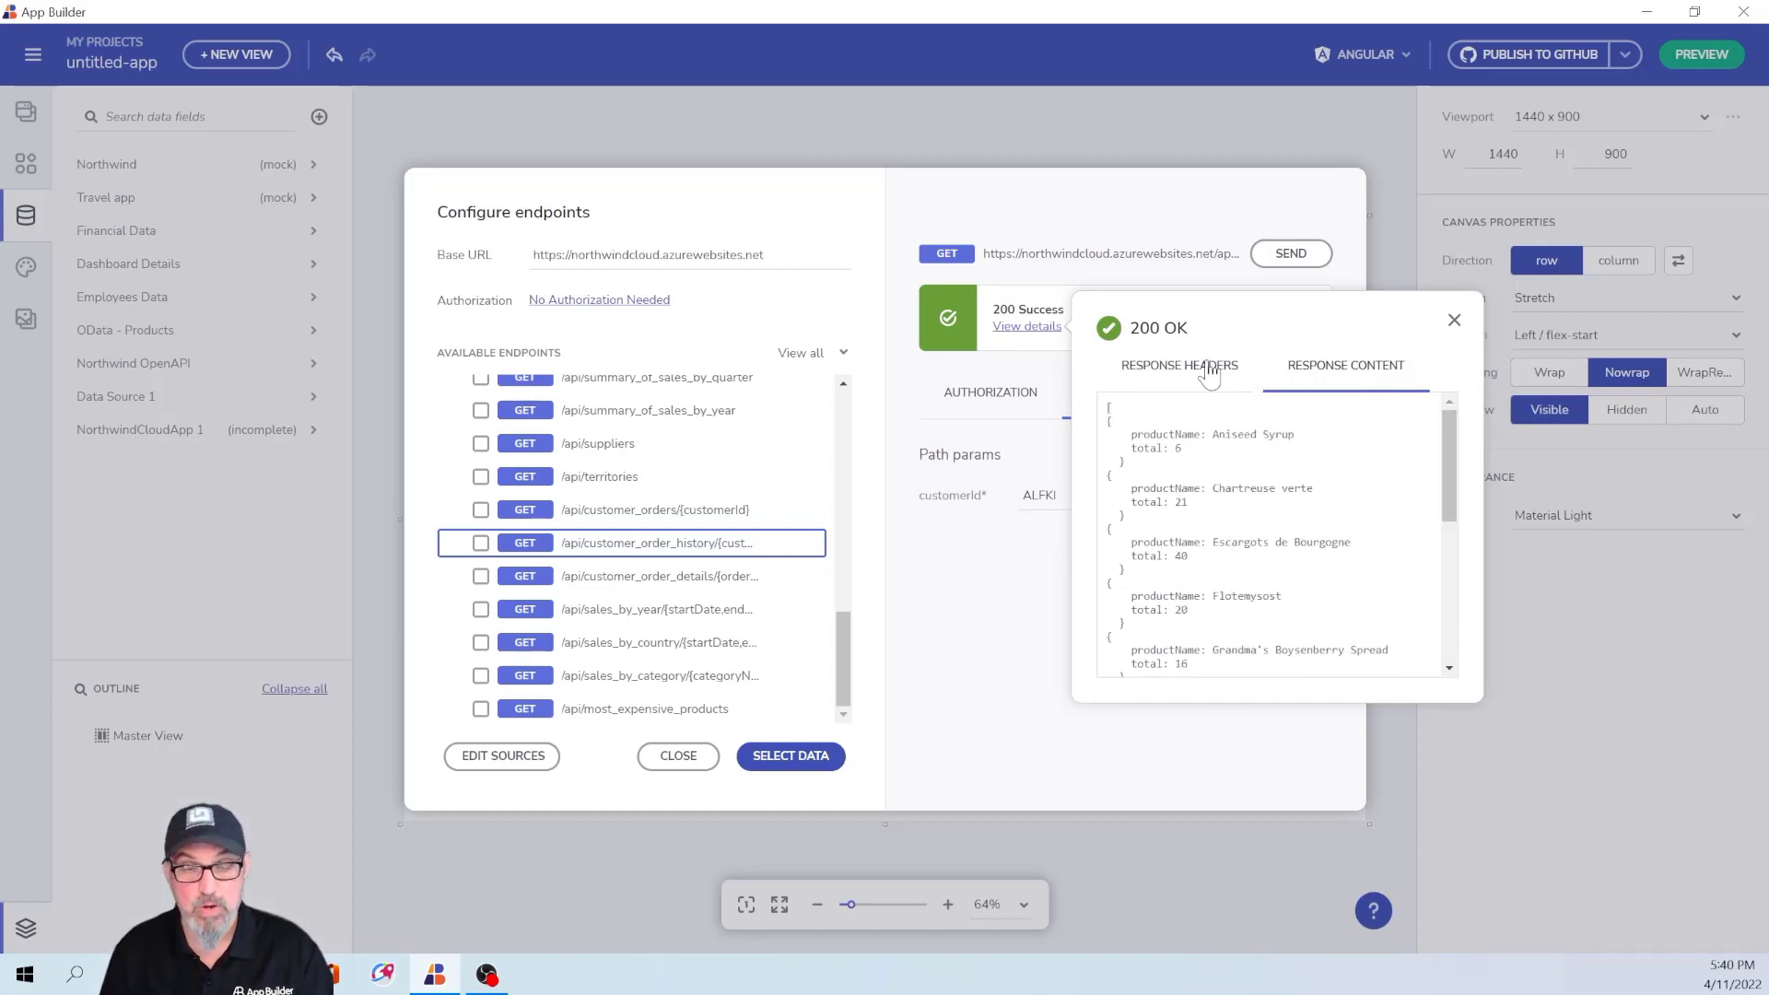
pyautogui.click(1460, 322)
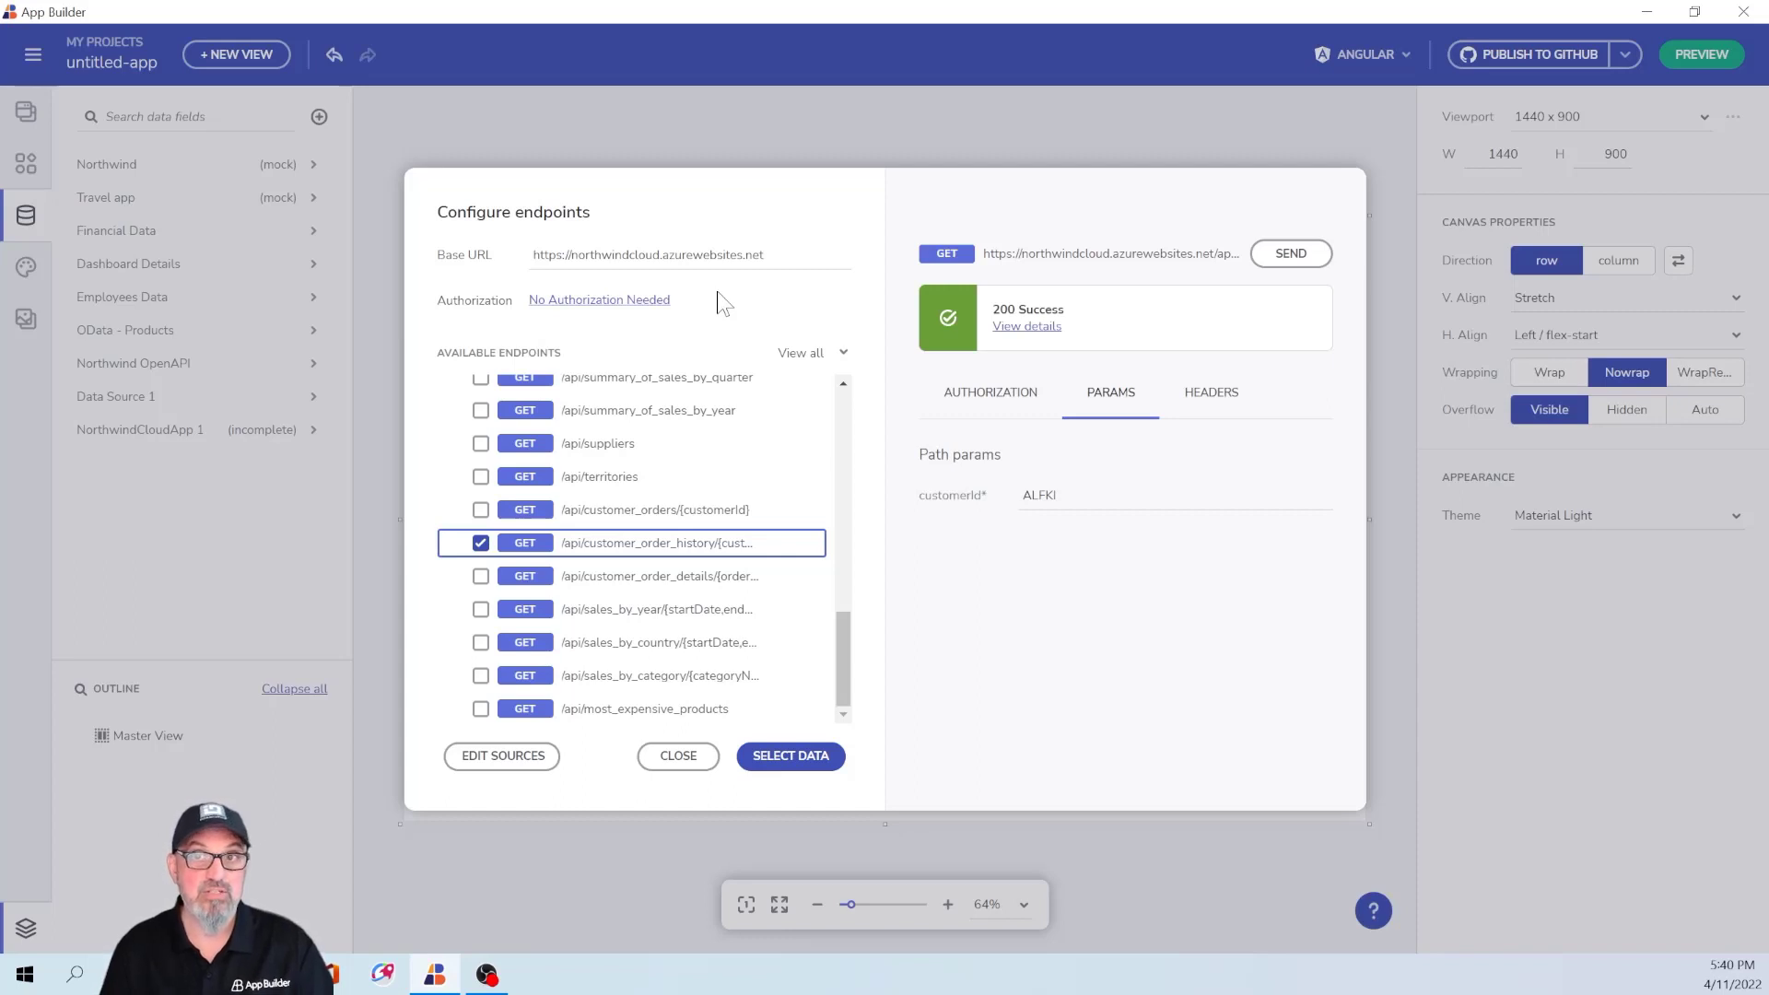
# Select all data fields for both the /api/customers and /api/customer_order_history collections and finish the data source setup.
pyautogui.click(783, 755)
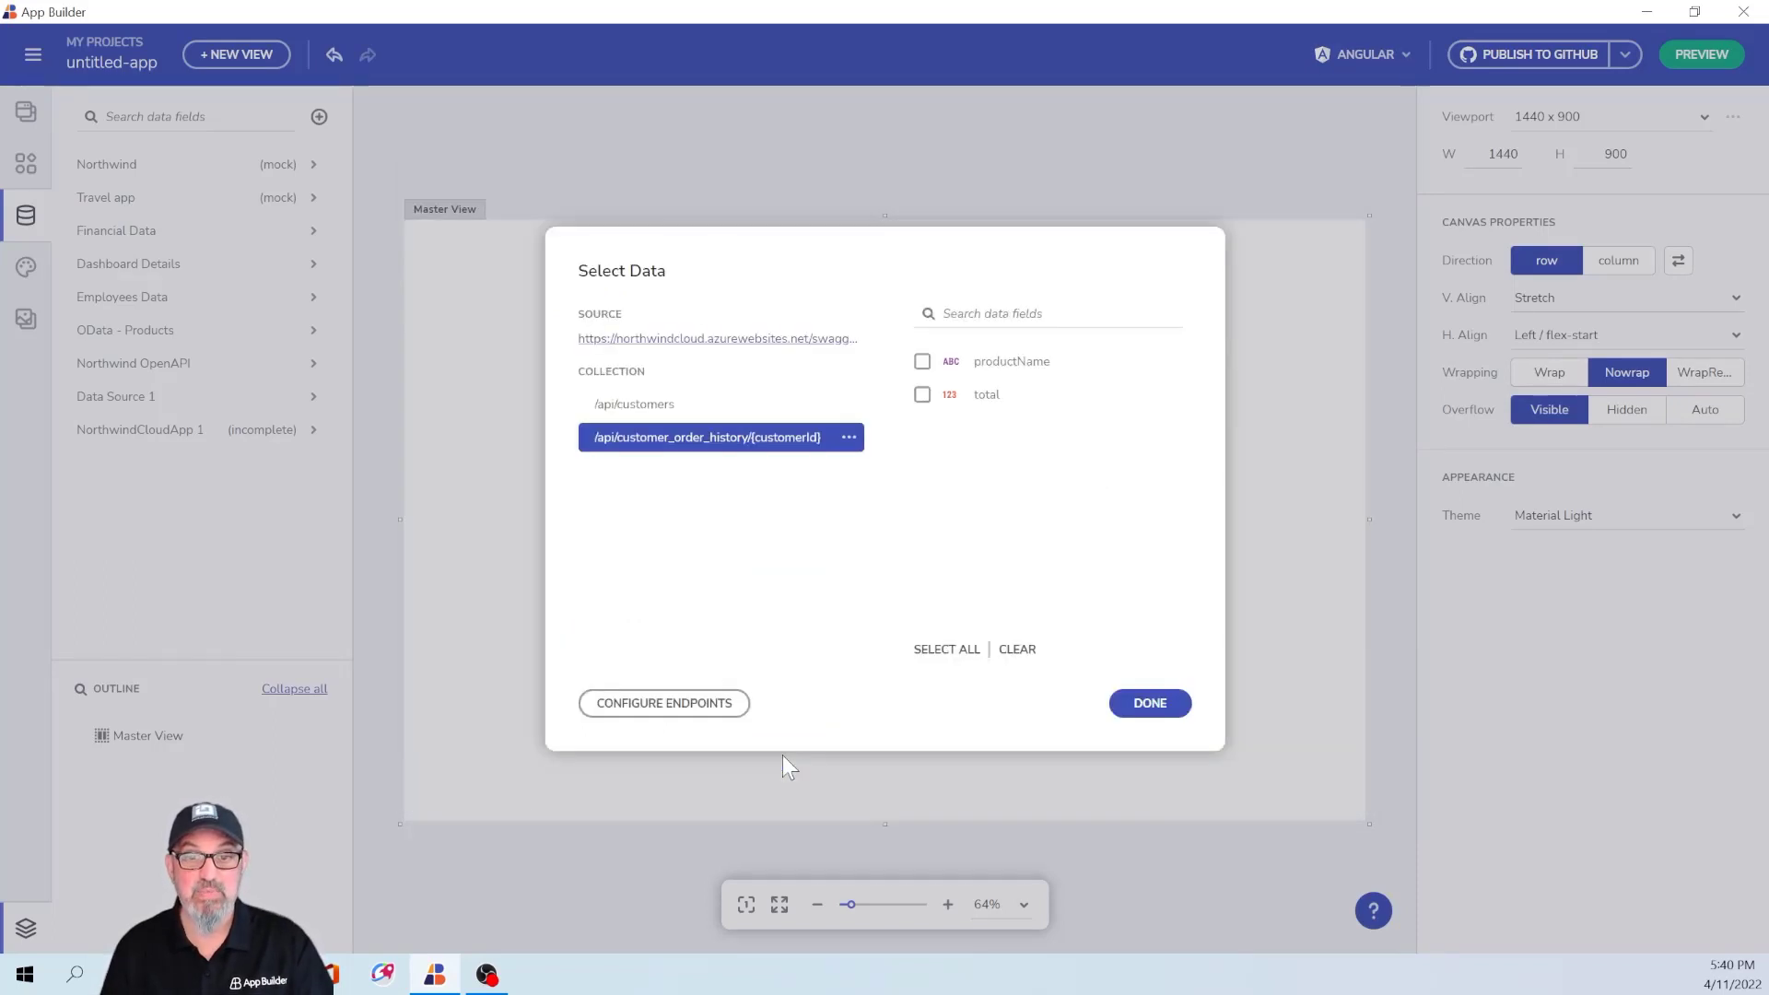
pyautogui.click(652, 404)
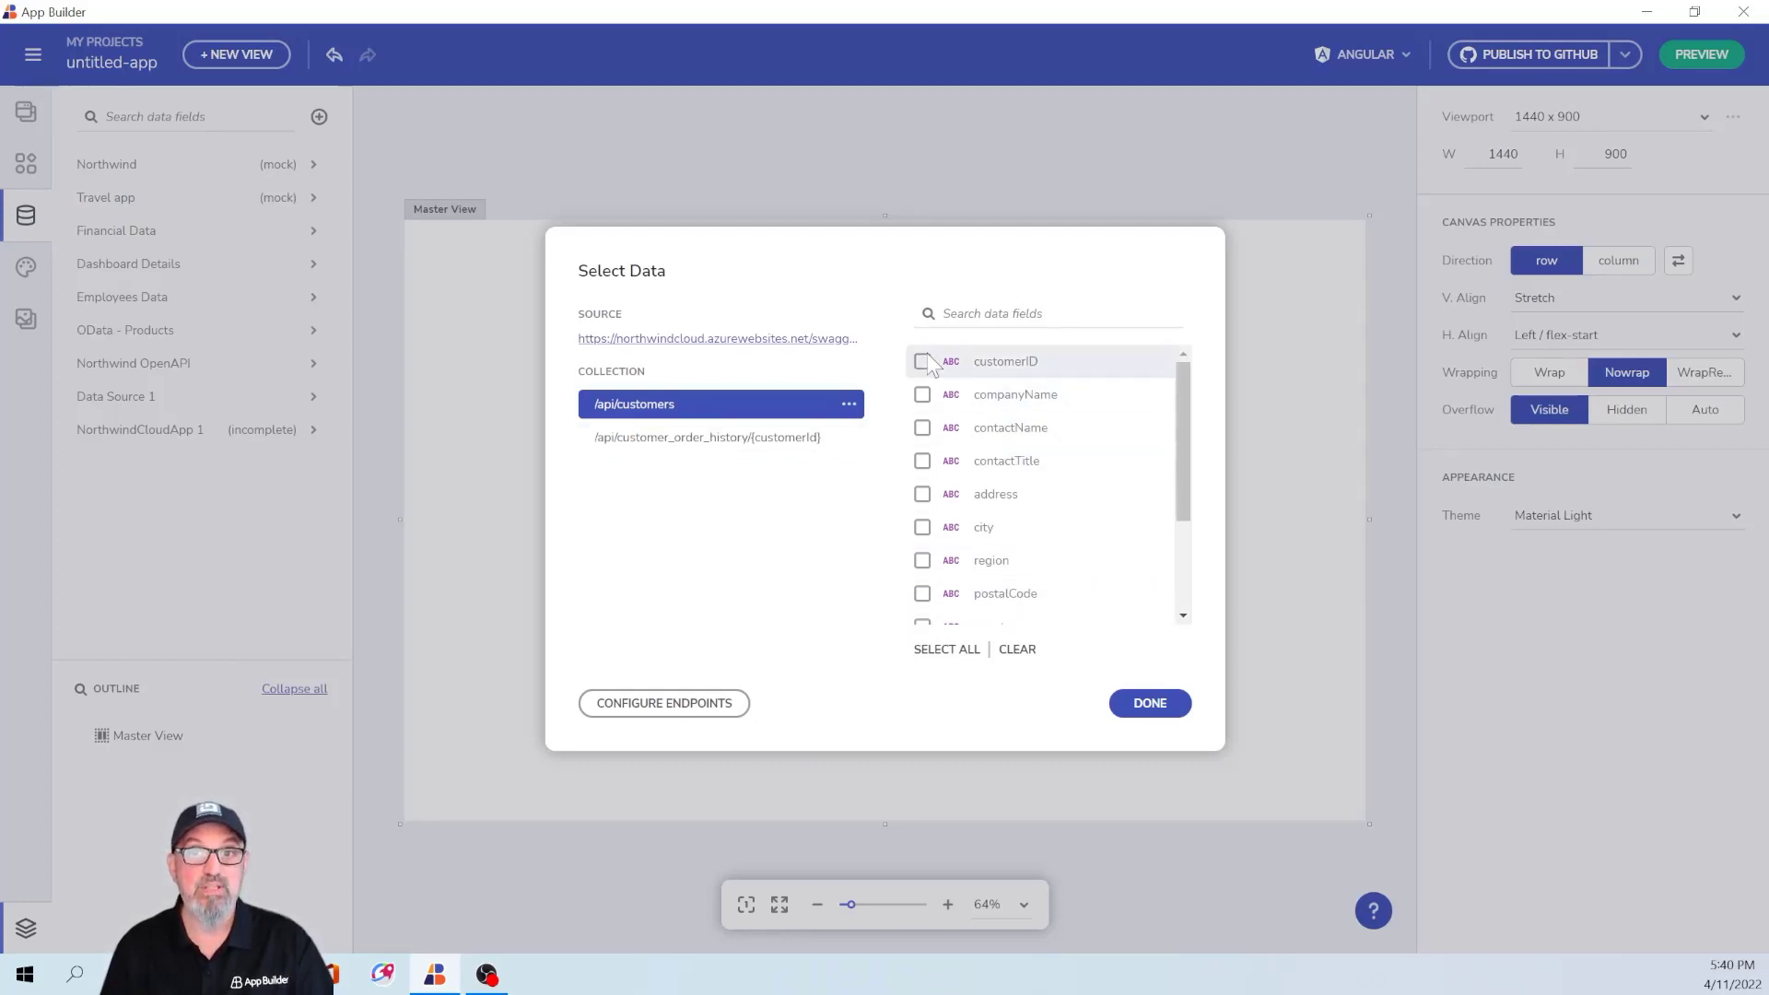
pyautogui.click(946, 649)
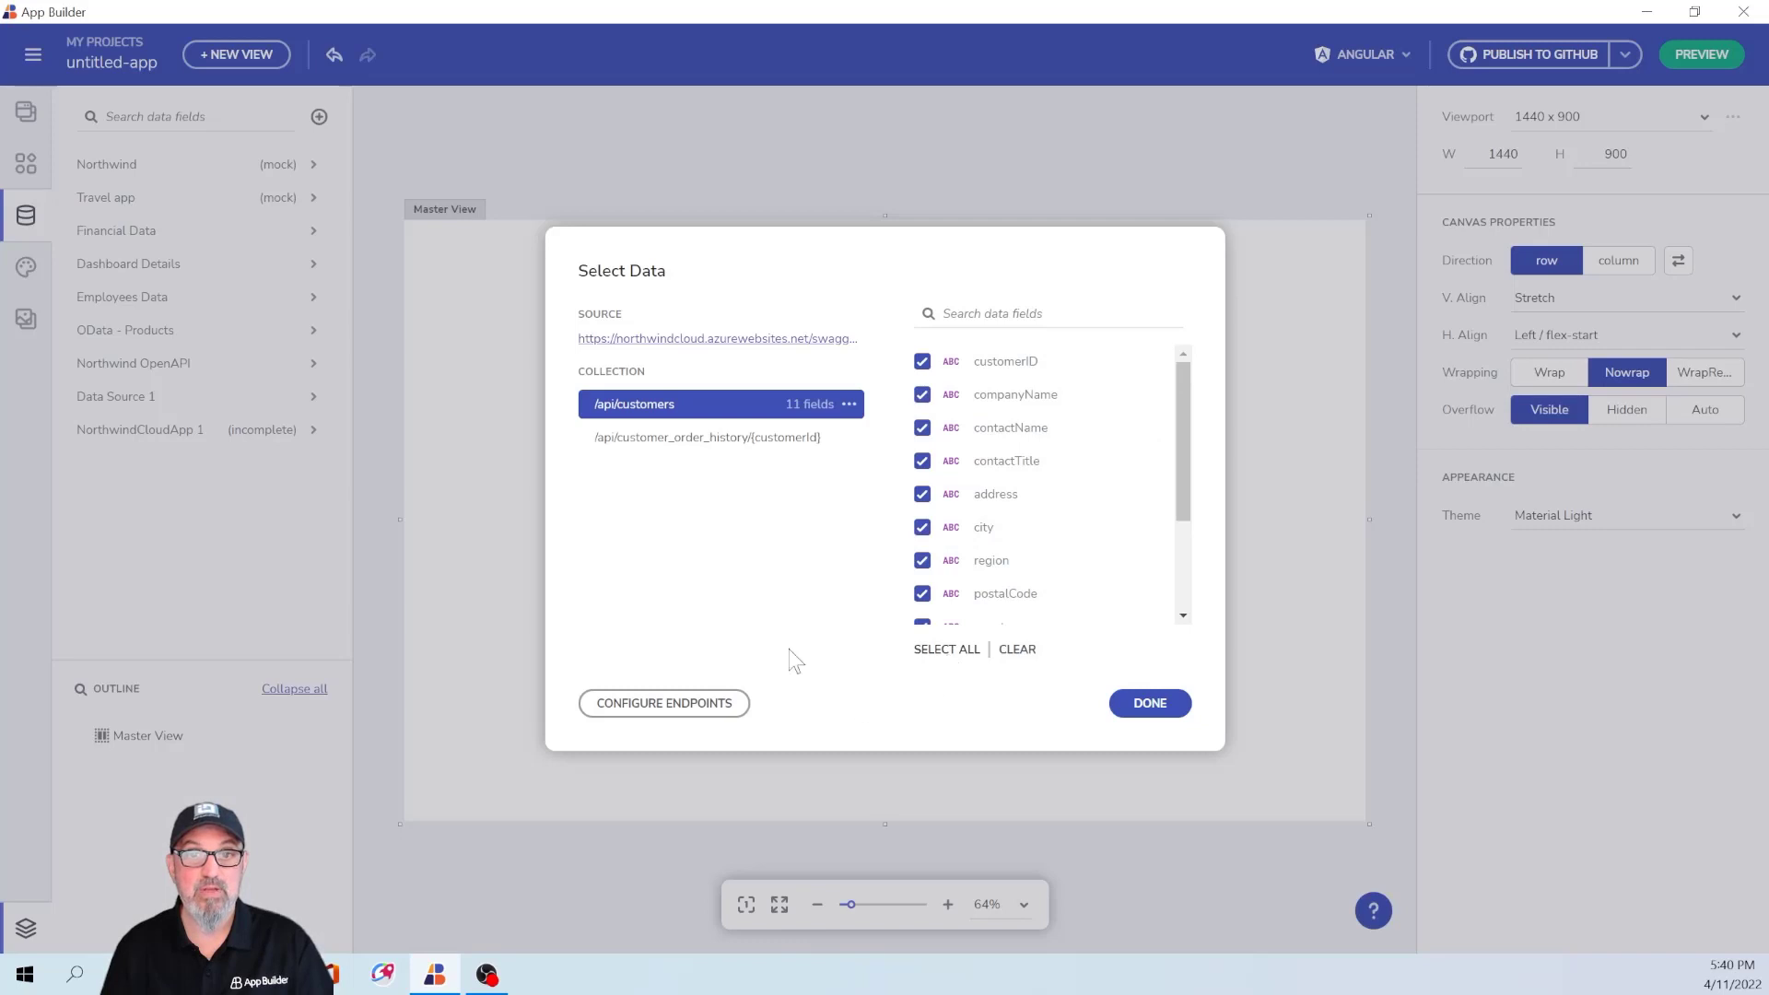
pyautogui.click(707, 437)
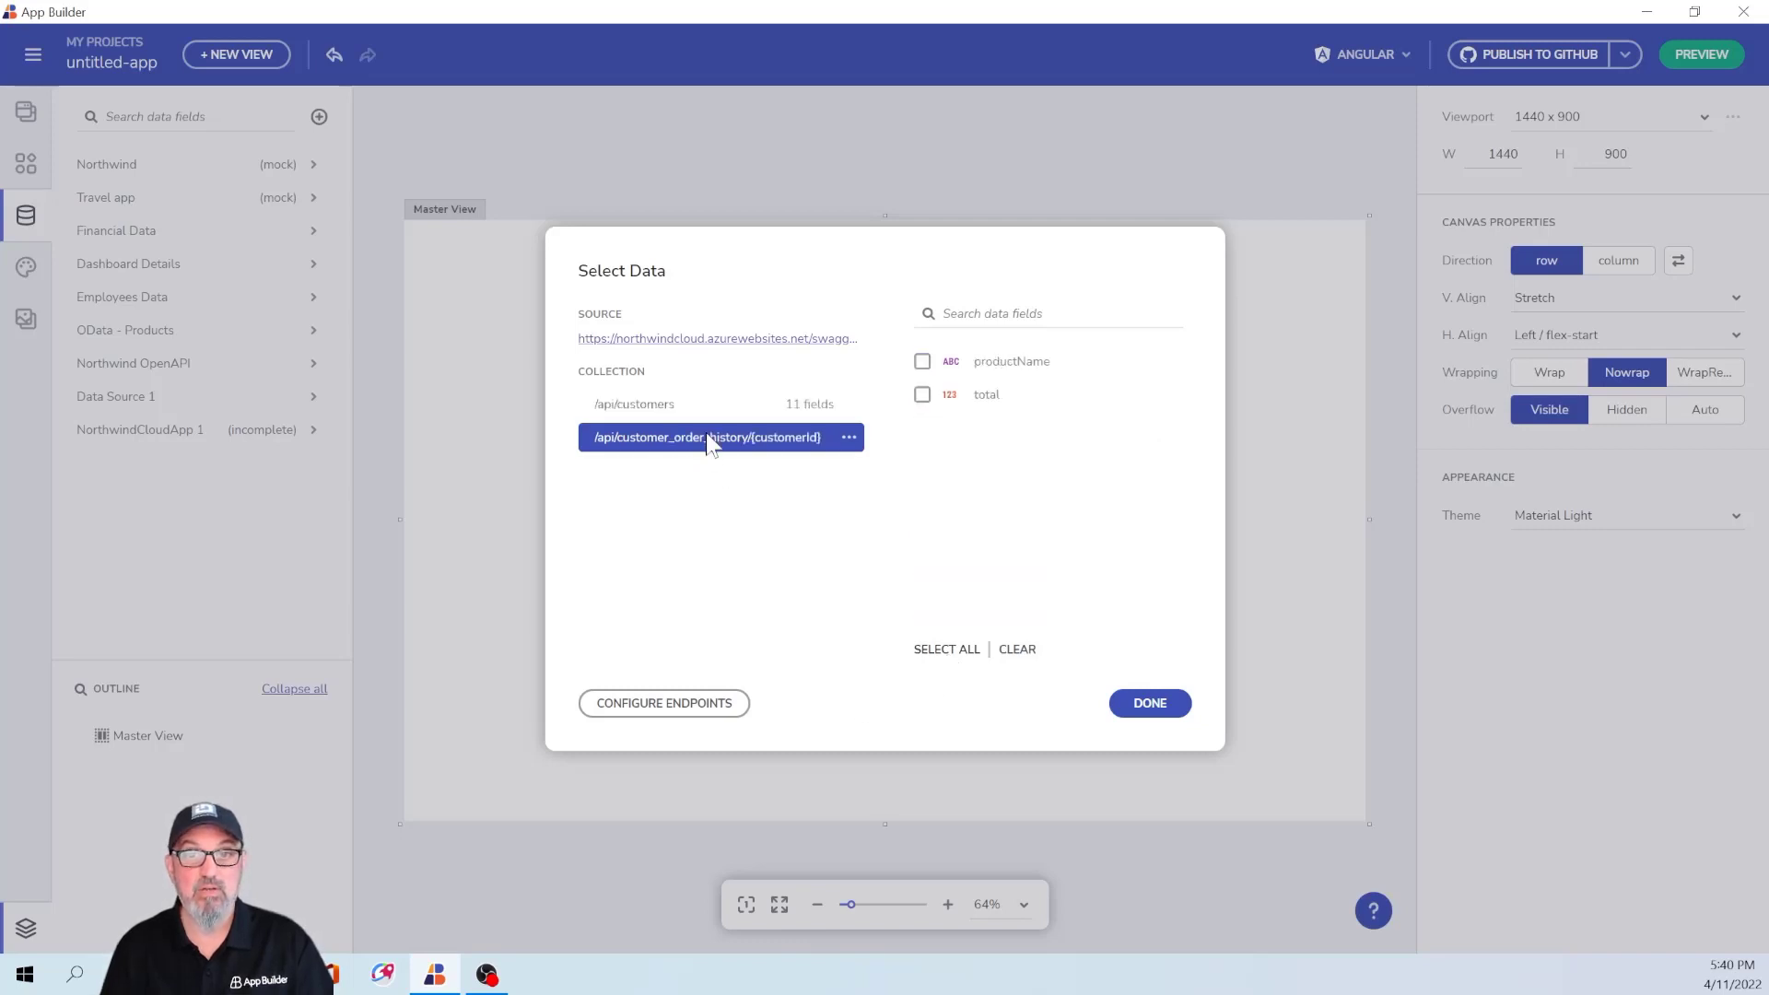
pyautogui.click(935, 650)
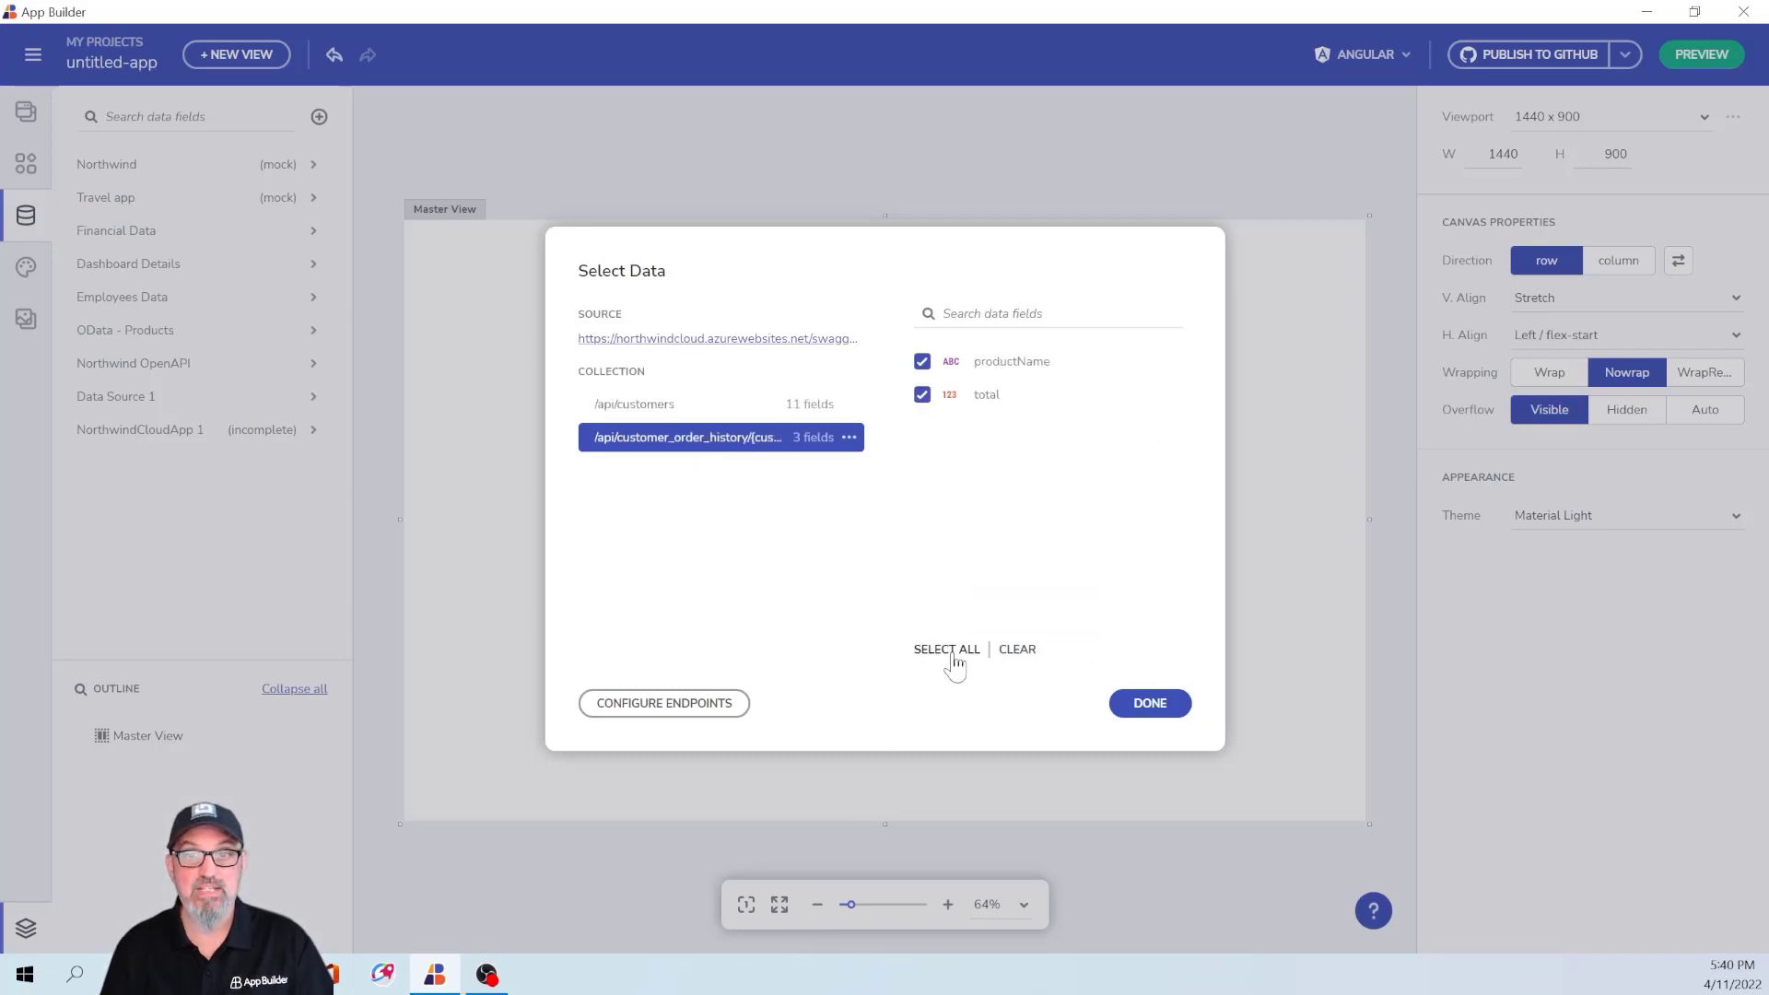
pyautogui.click(1152, 705)
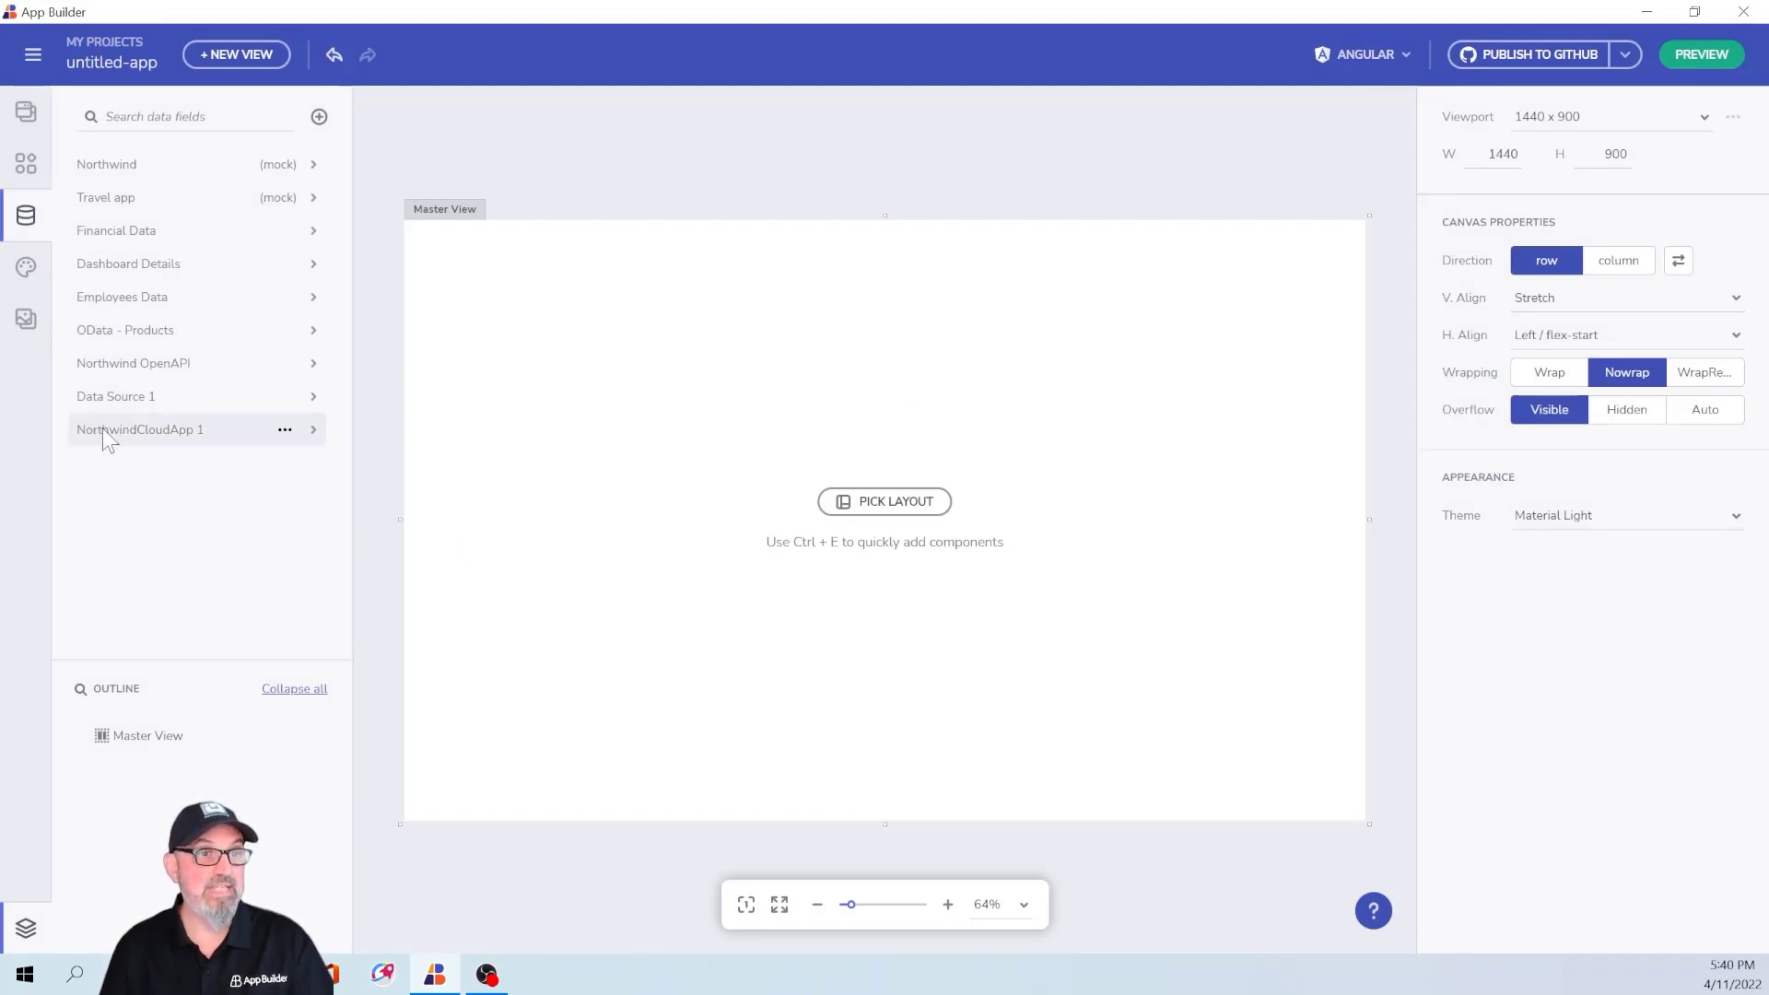
# Inspect the /api/customers fields in the NorthwindCloudApp 1 data source and return to the data source list.
pyautogui.click(195, 432)
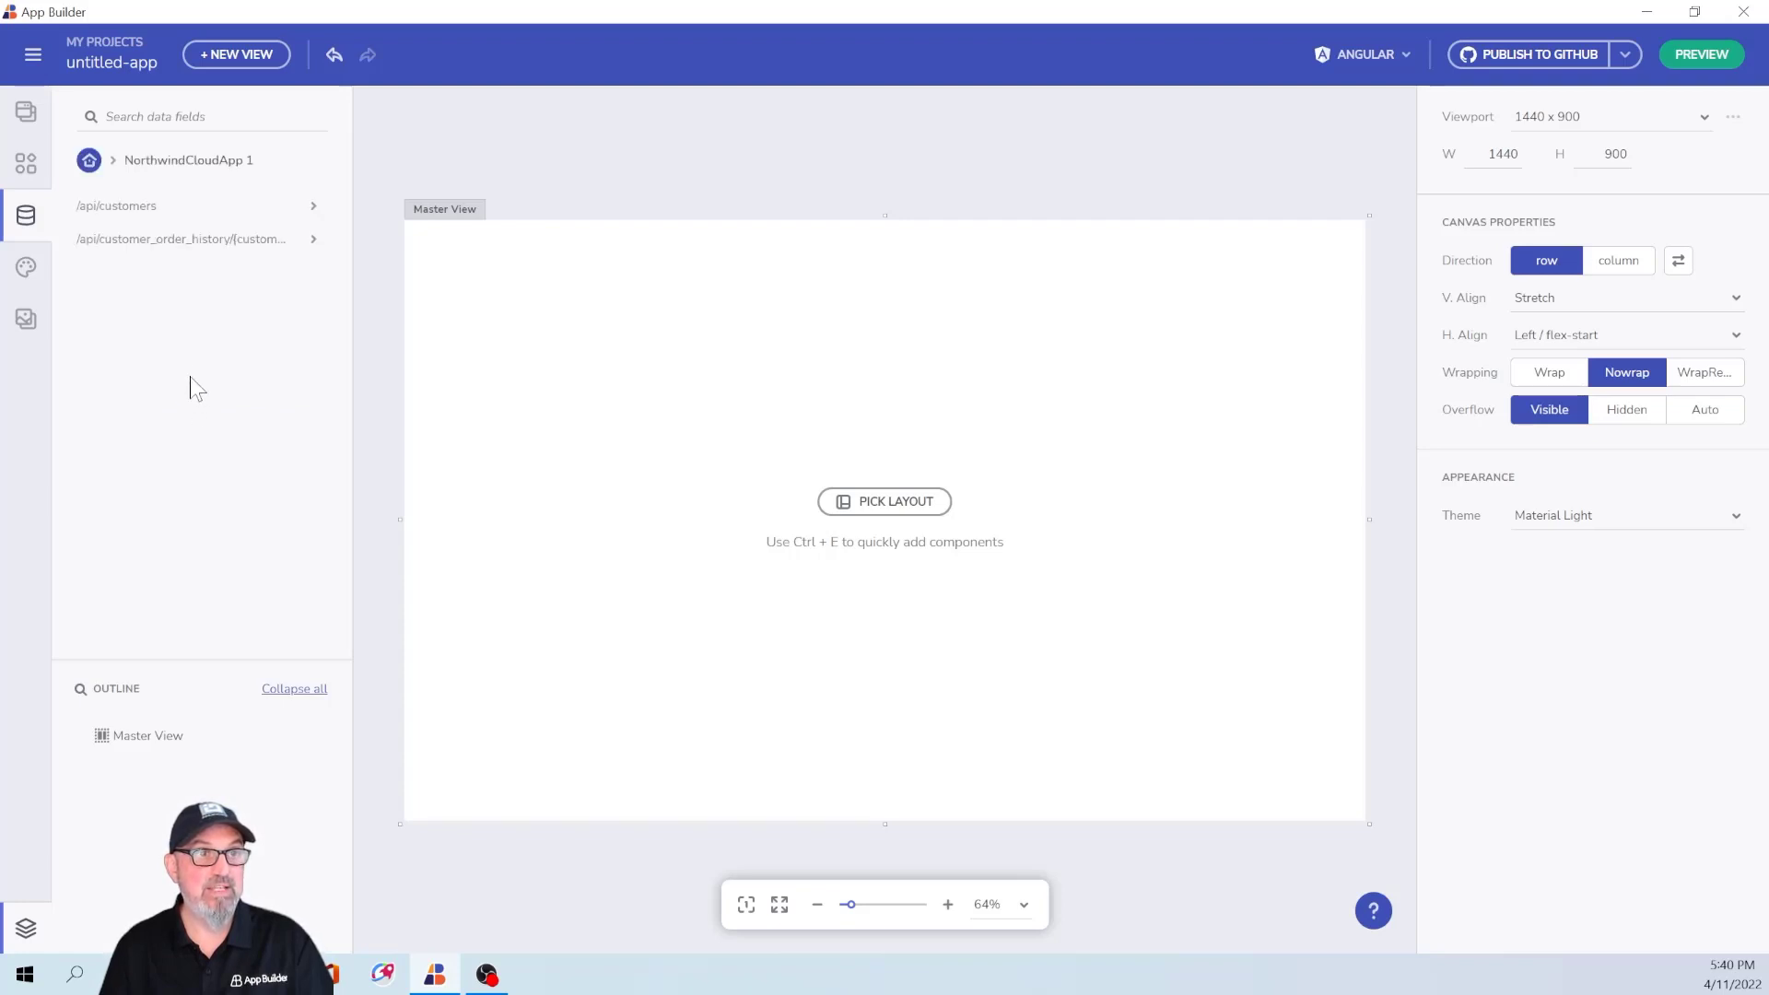
pyautogui.click(141, 210)
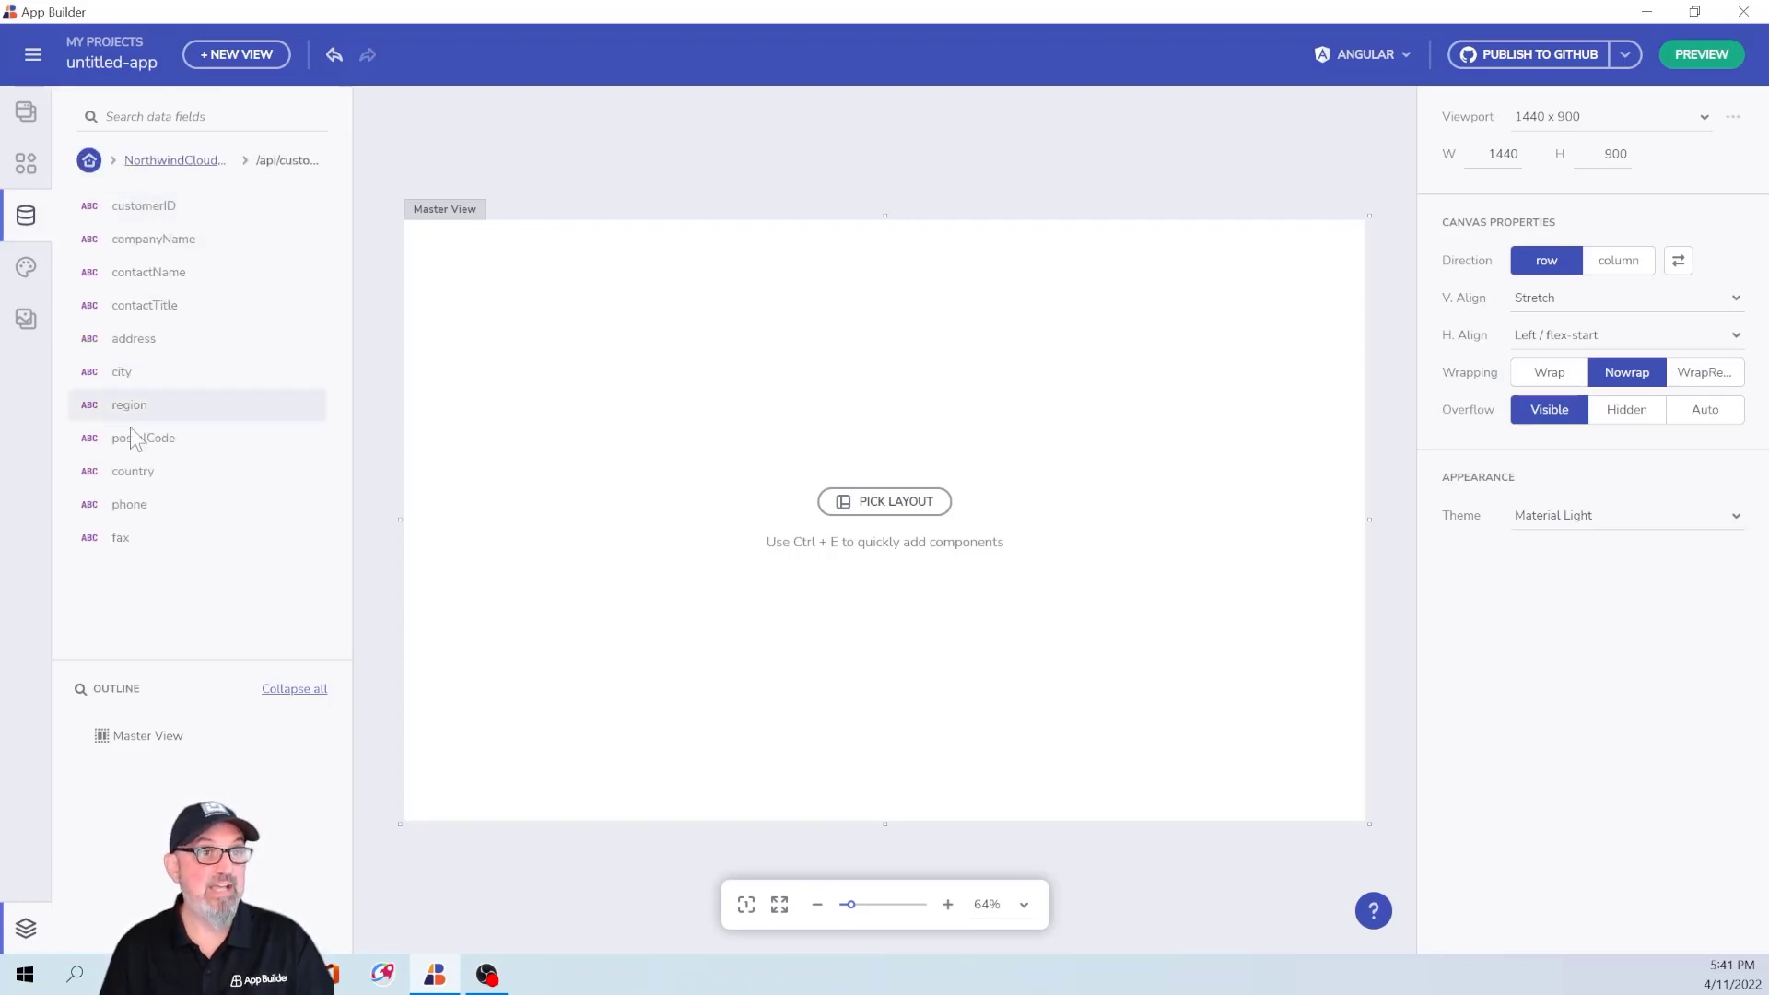
pyautogui.click(89, 161)
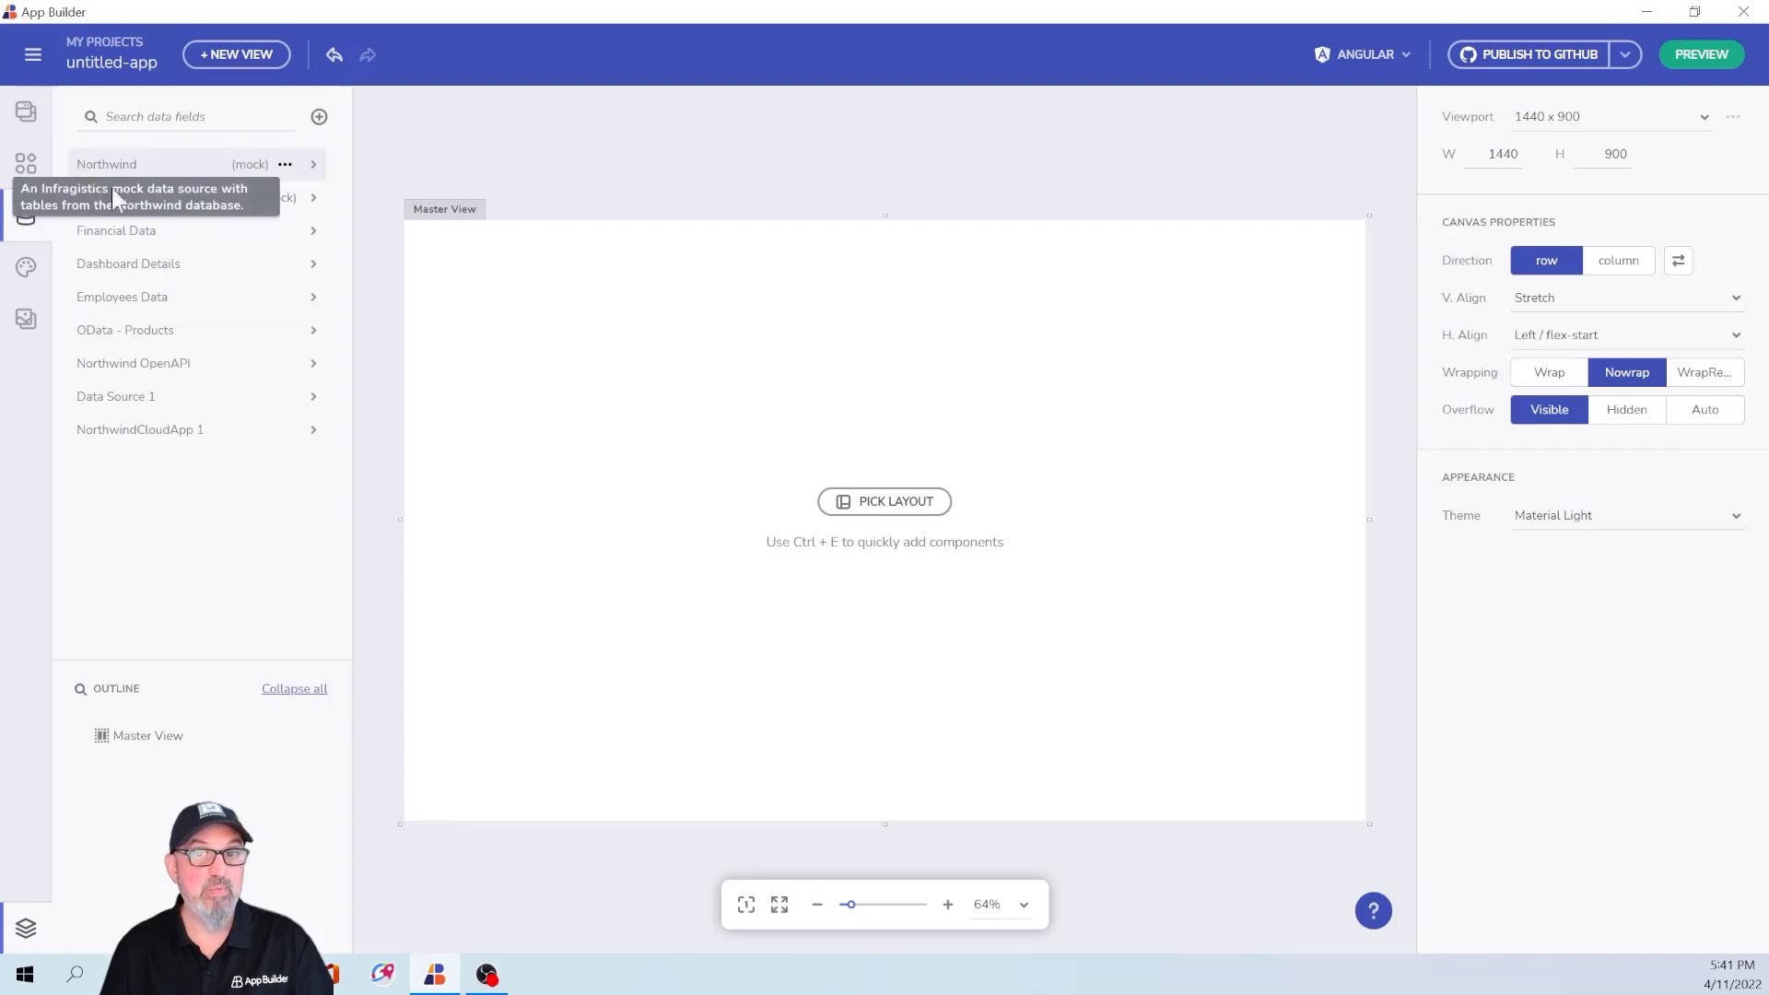
# Keep the default single-pane layout and add a Grid component to the Master View.
pyautogui.click(852, 501)
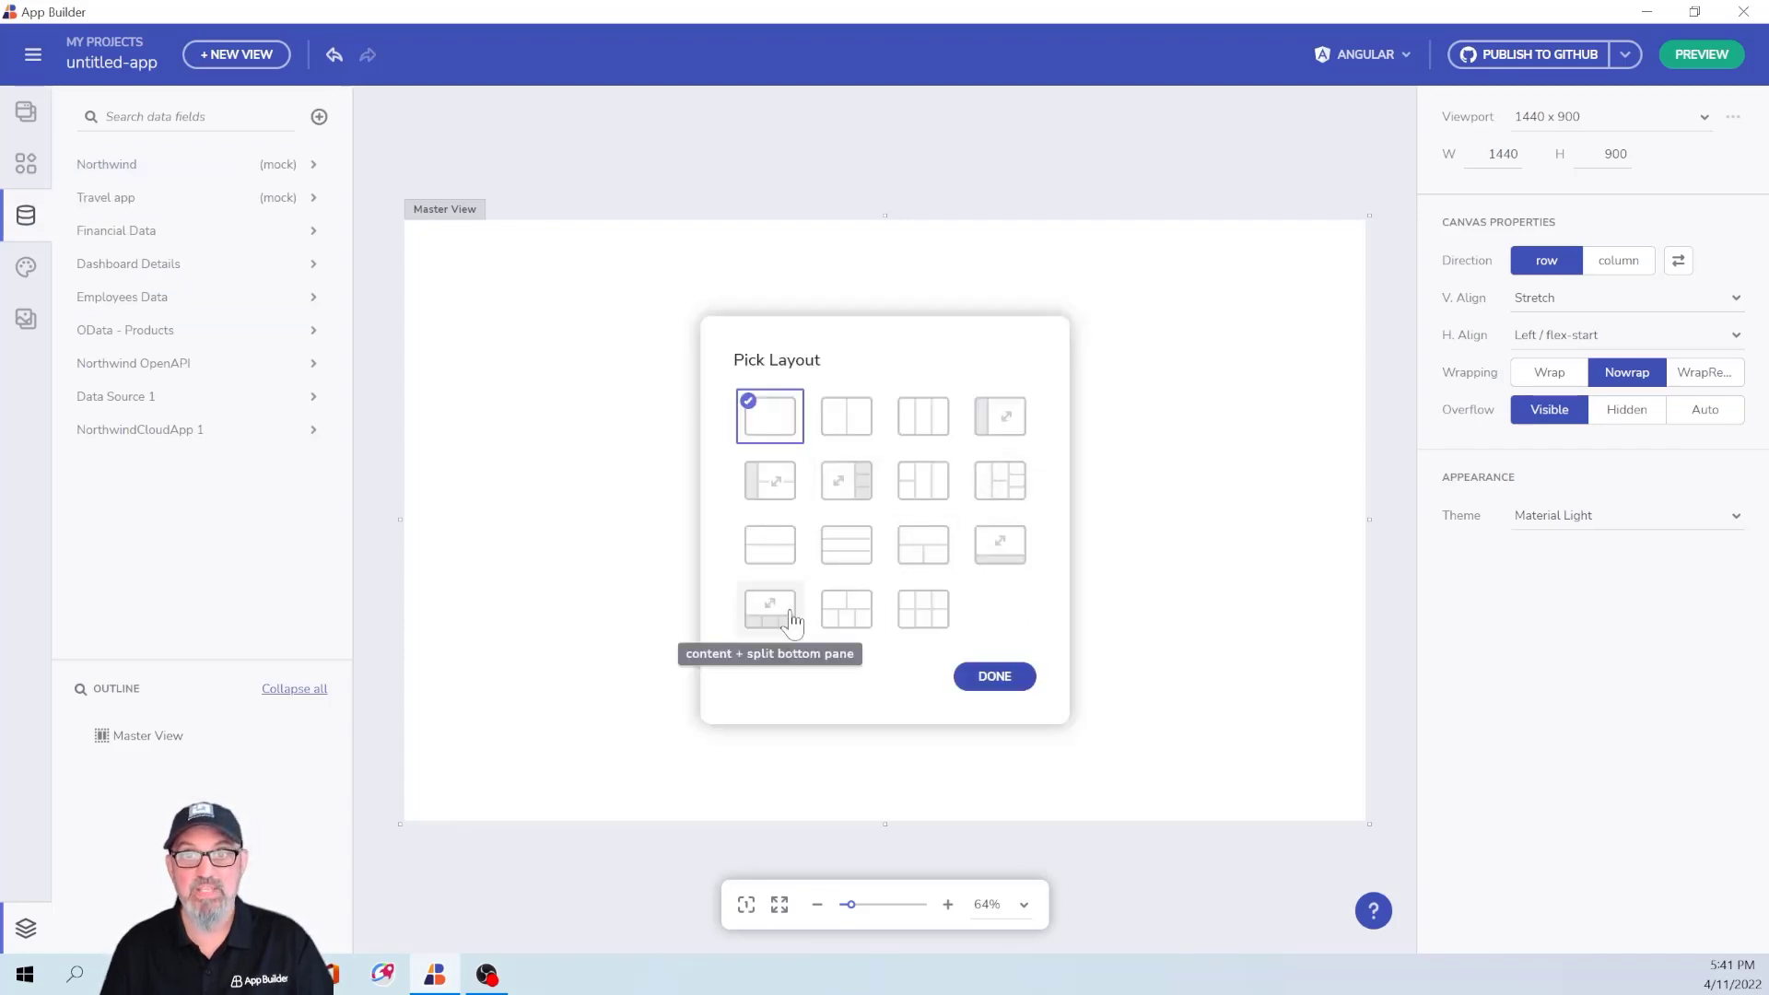
pyautogui.click(994, 676)
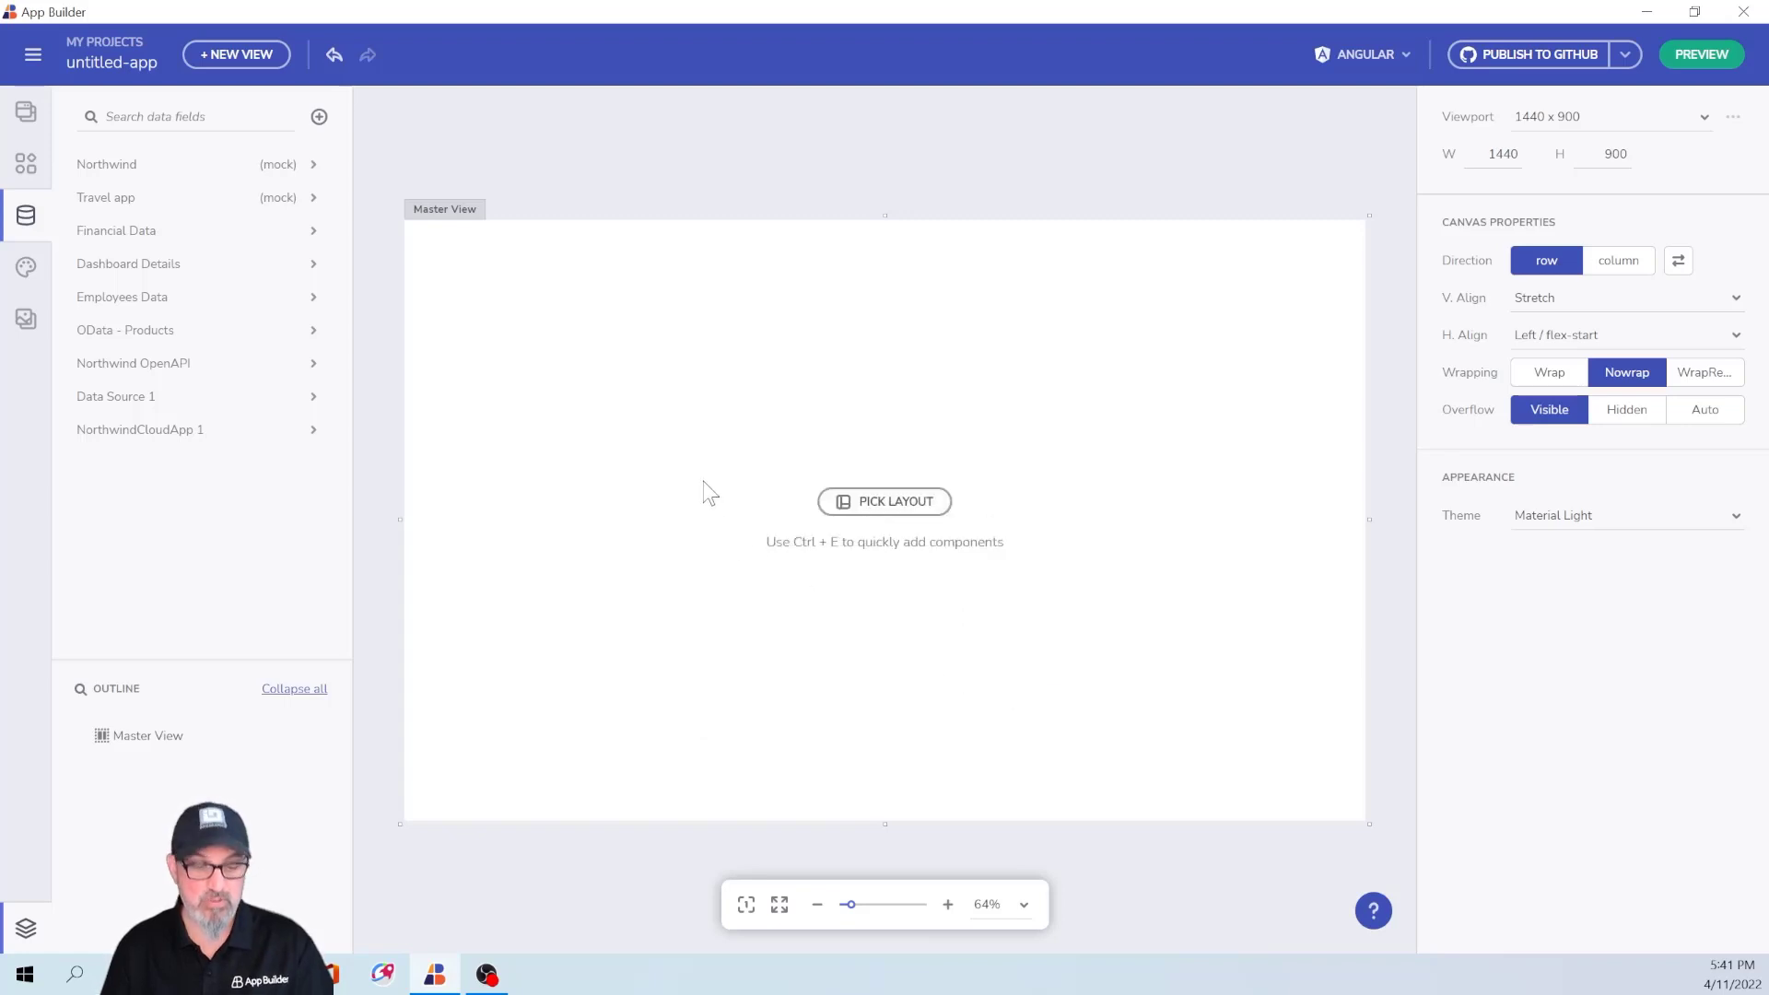
pyautogui.hotkey('ctrl', 'e')
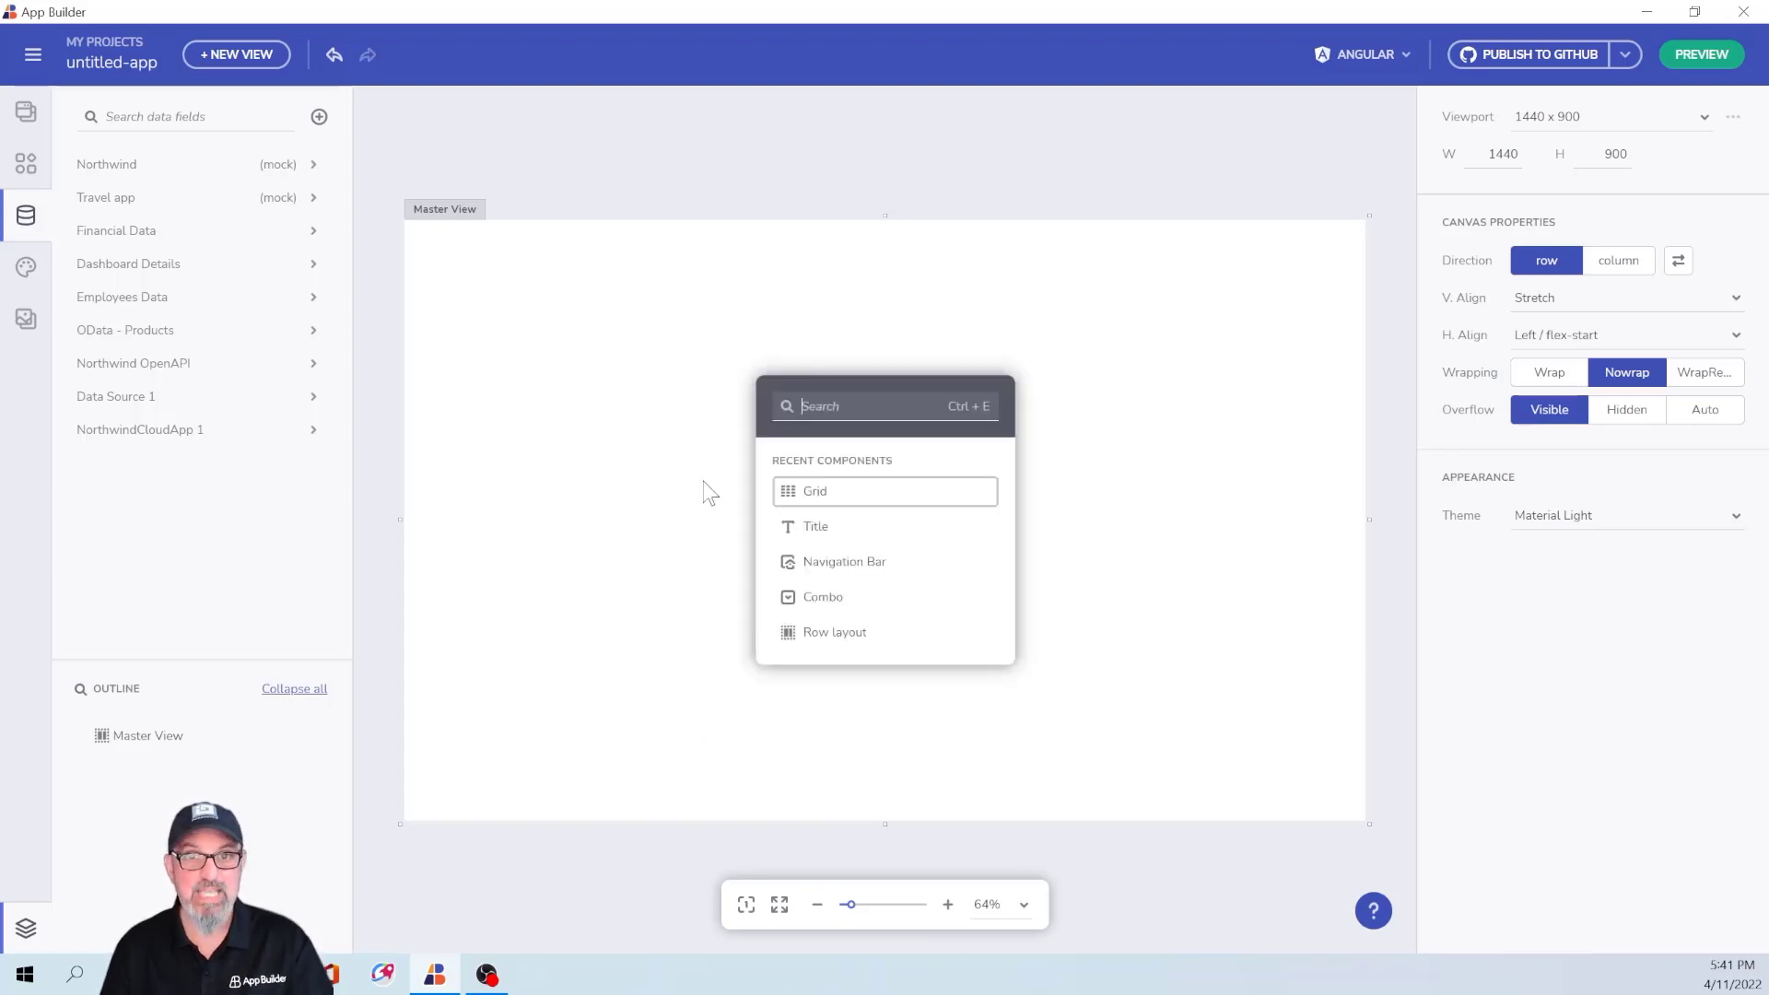
pyautogui.click(864, 495)
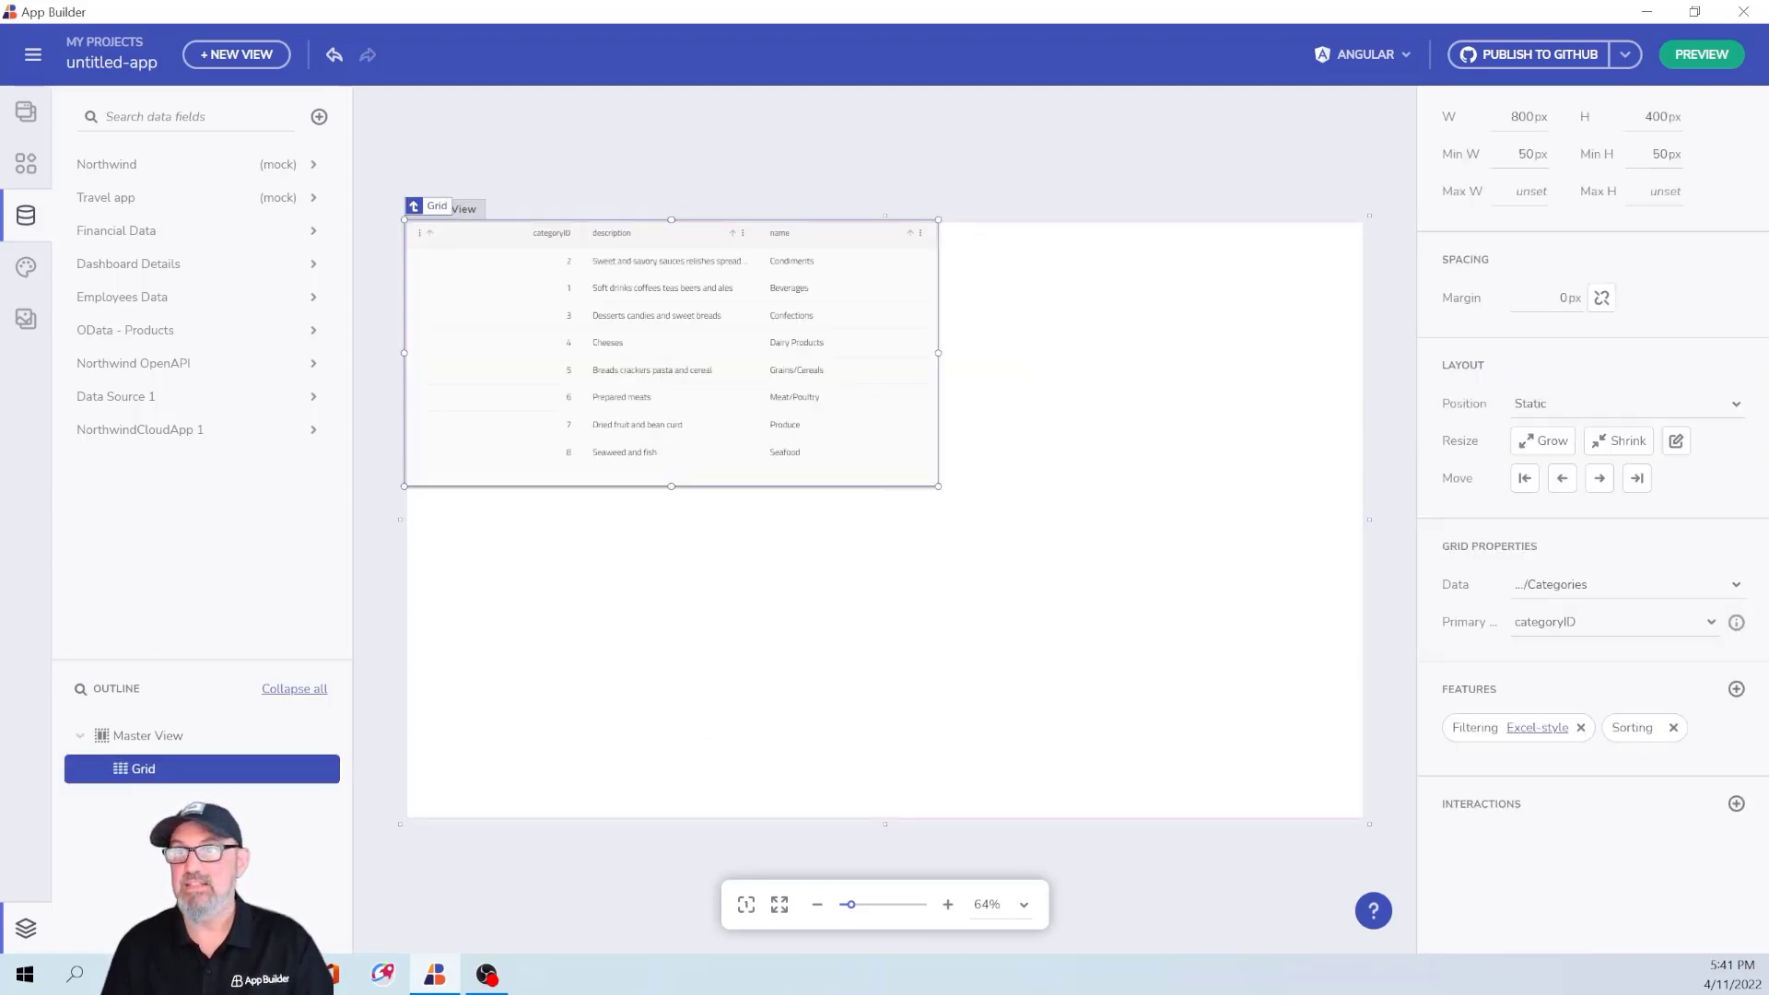
# Set the grid's width and height to 100%.
pyautogui.click(1513, 117)
pyautogui.write('100%')
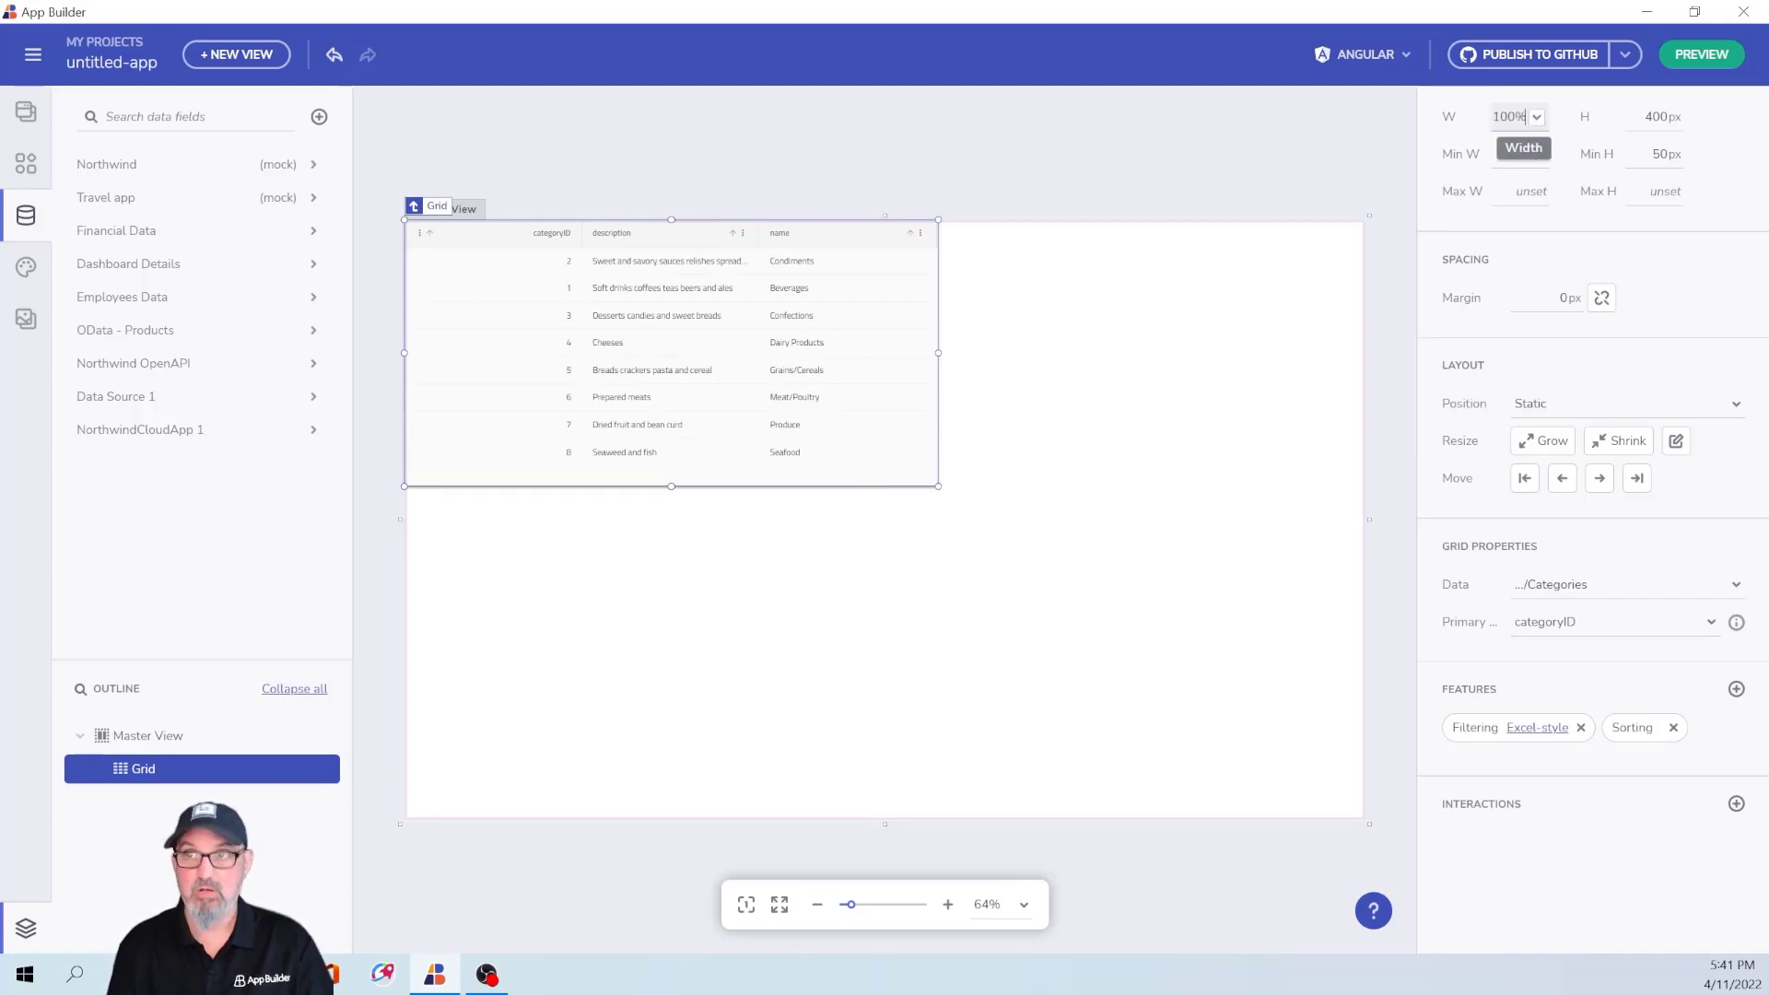
pyautogui.press('Tab')
pyautogui.write('100%')
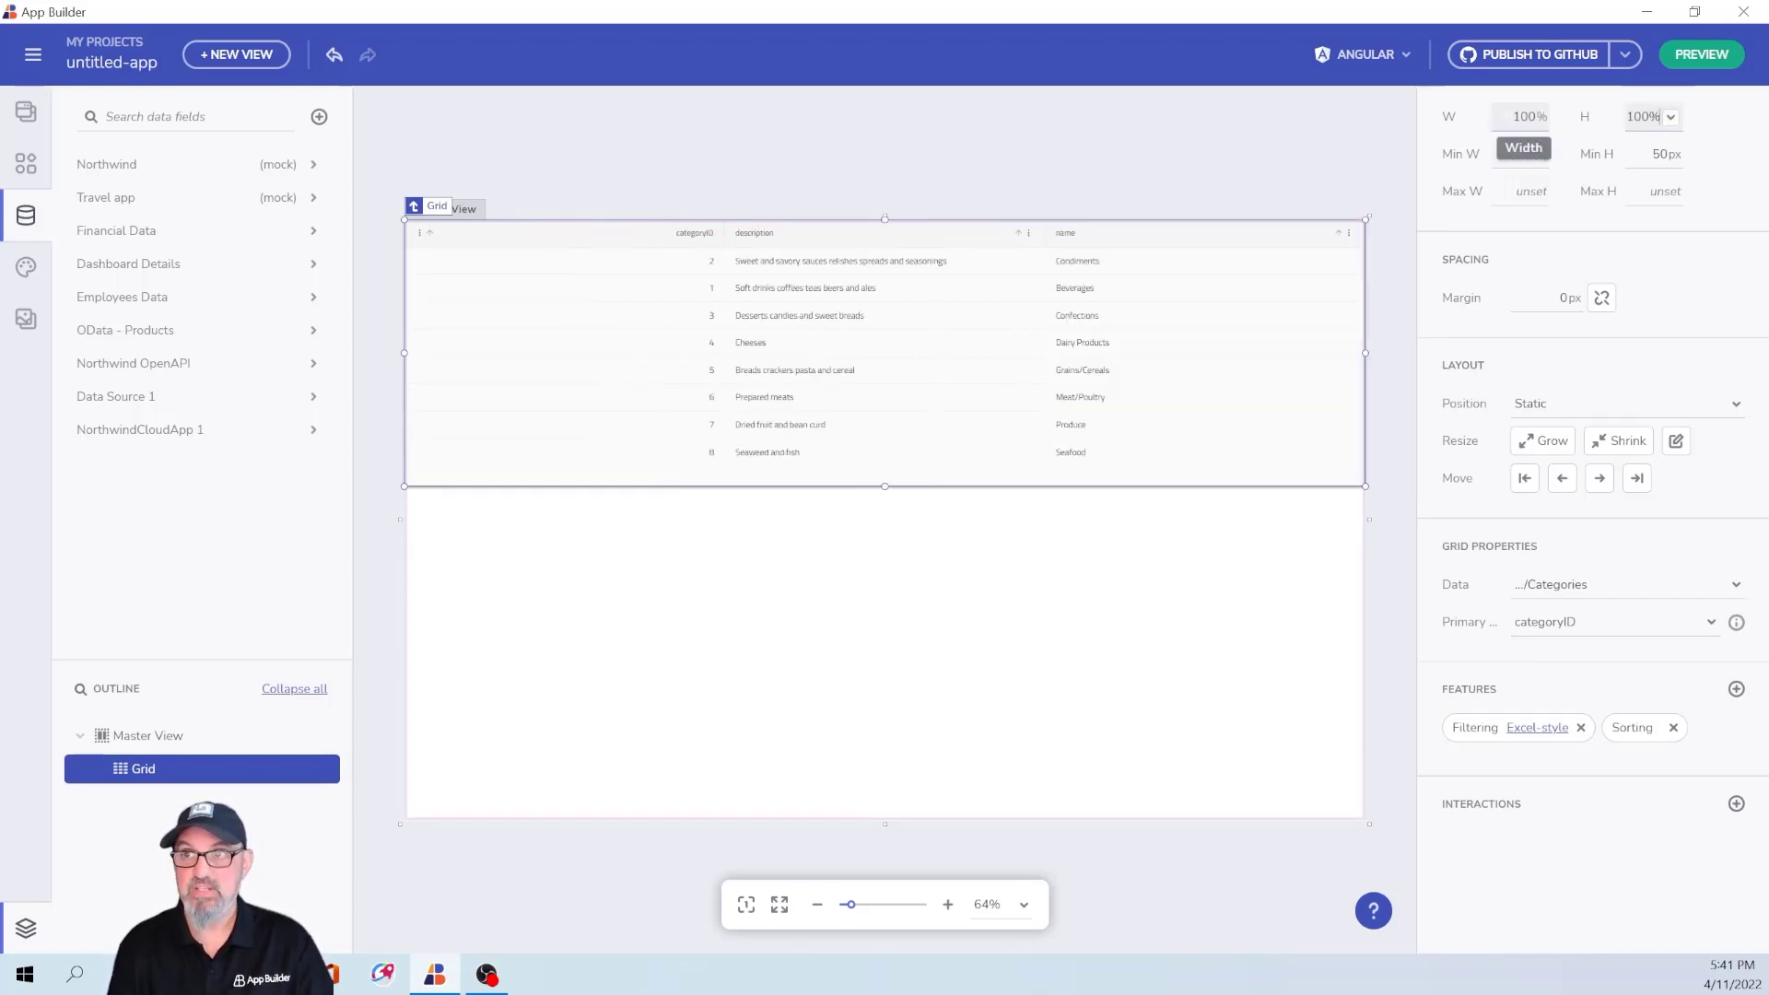
pyautogui.press('Tab')
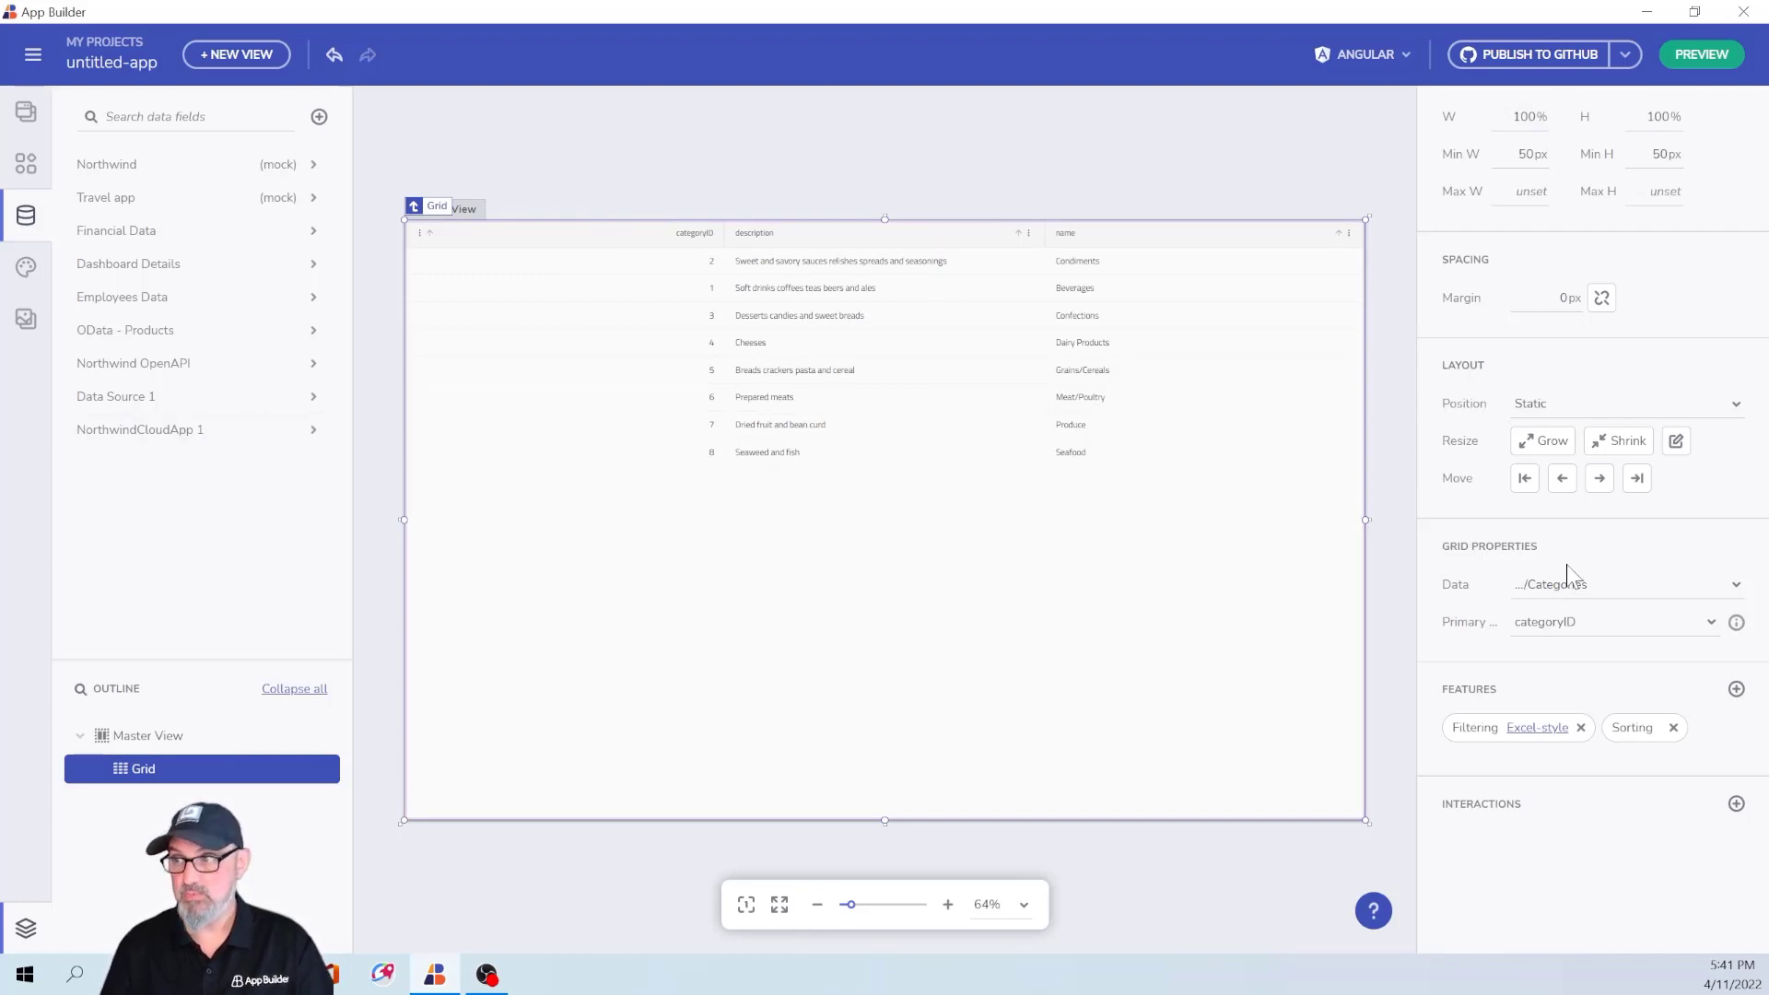
# Bind the grid's data to the /api/customers collection of NorthwindCloudApp 1.
pyautogui.click(1585, 585)
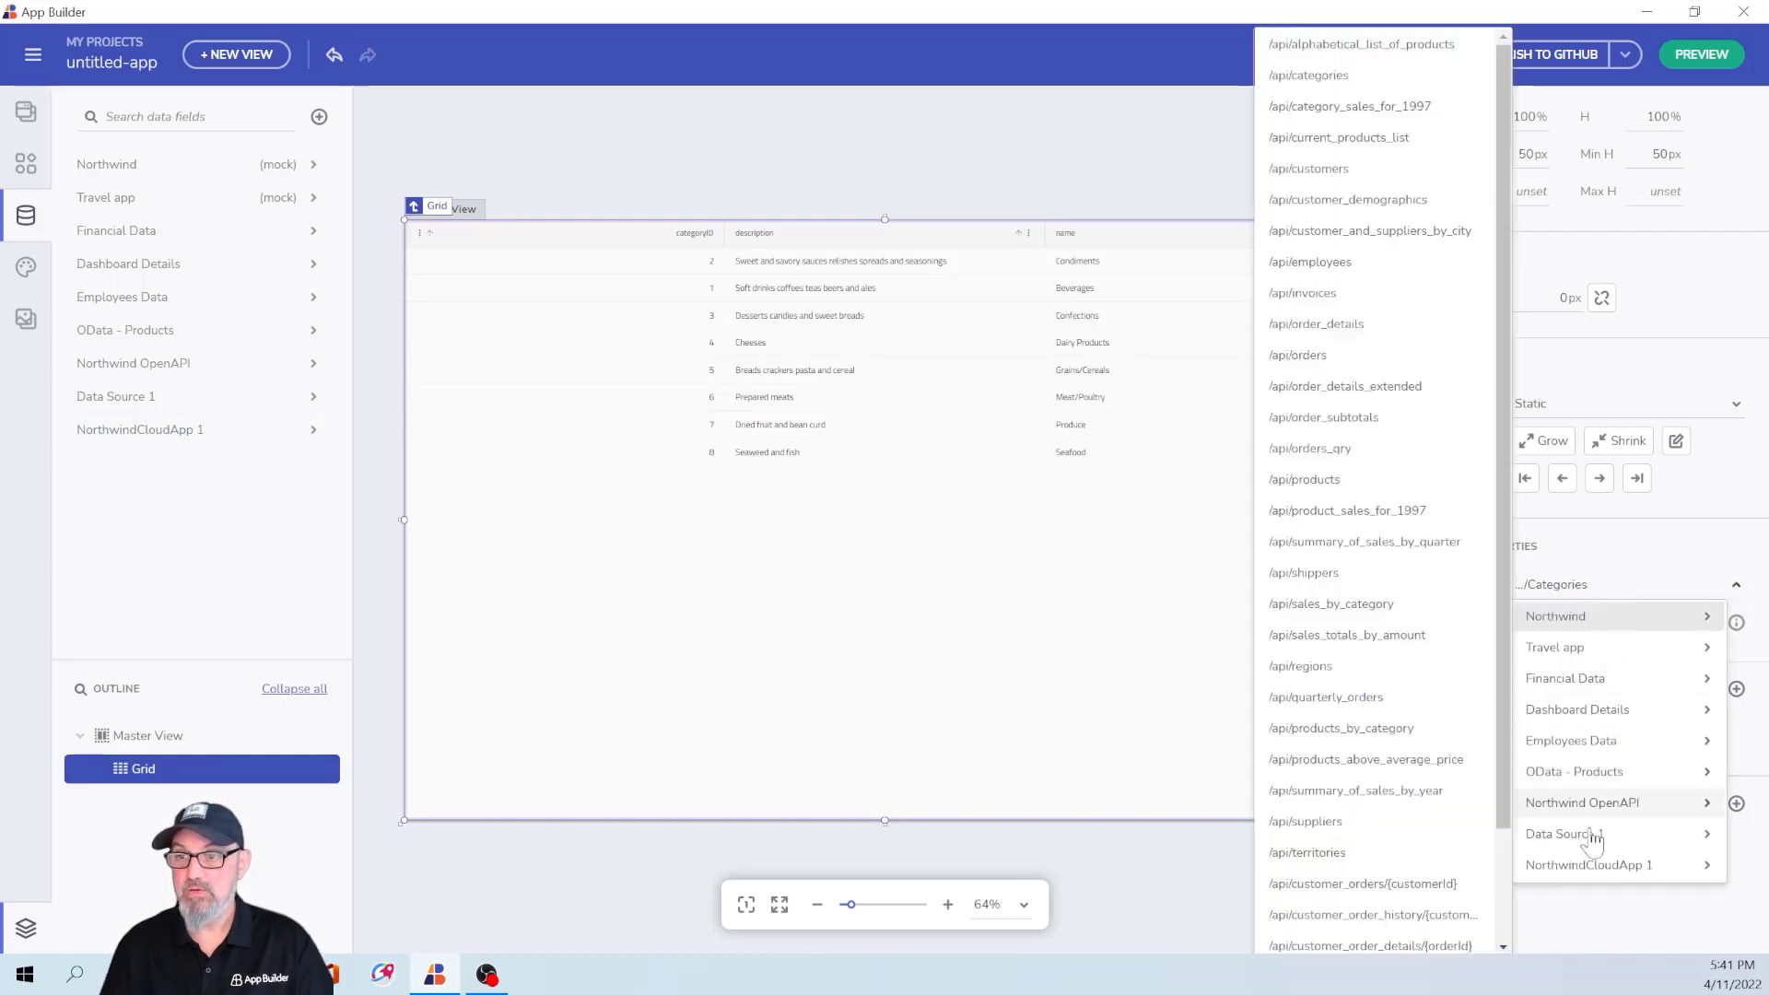
pyautogui.moveTo(1594, 875)
pyautogui.click(1340, 865)
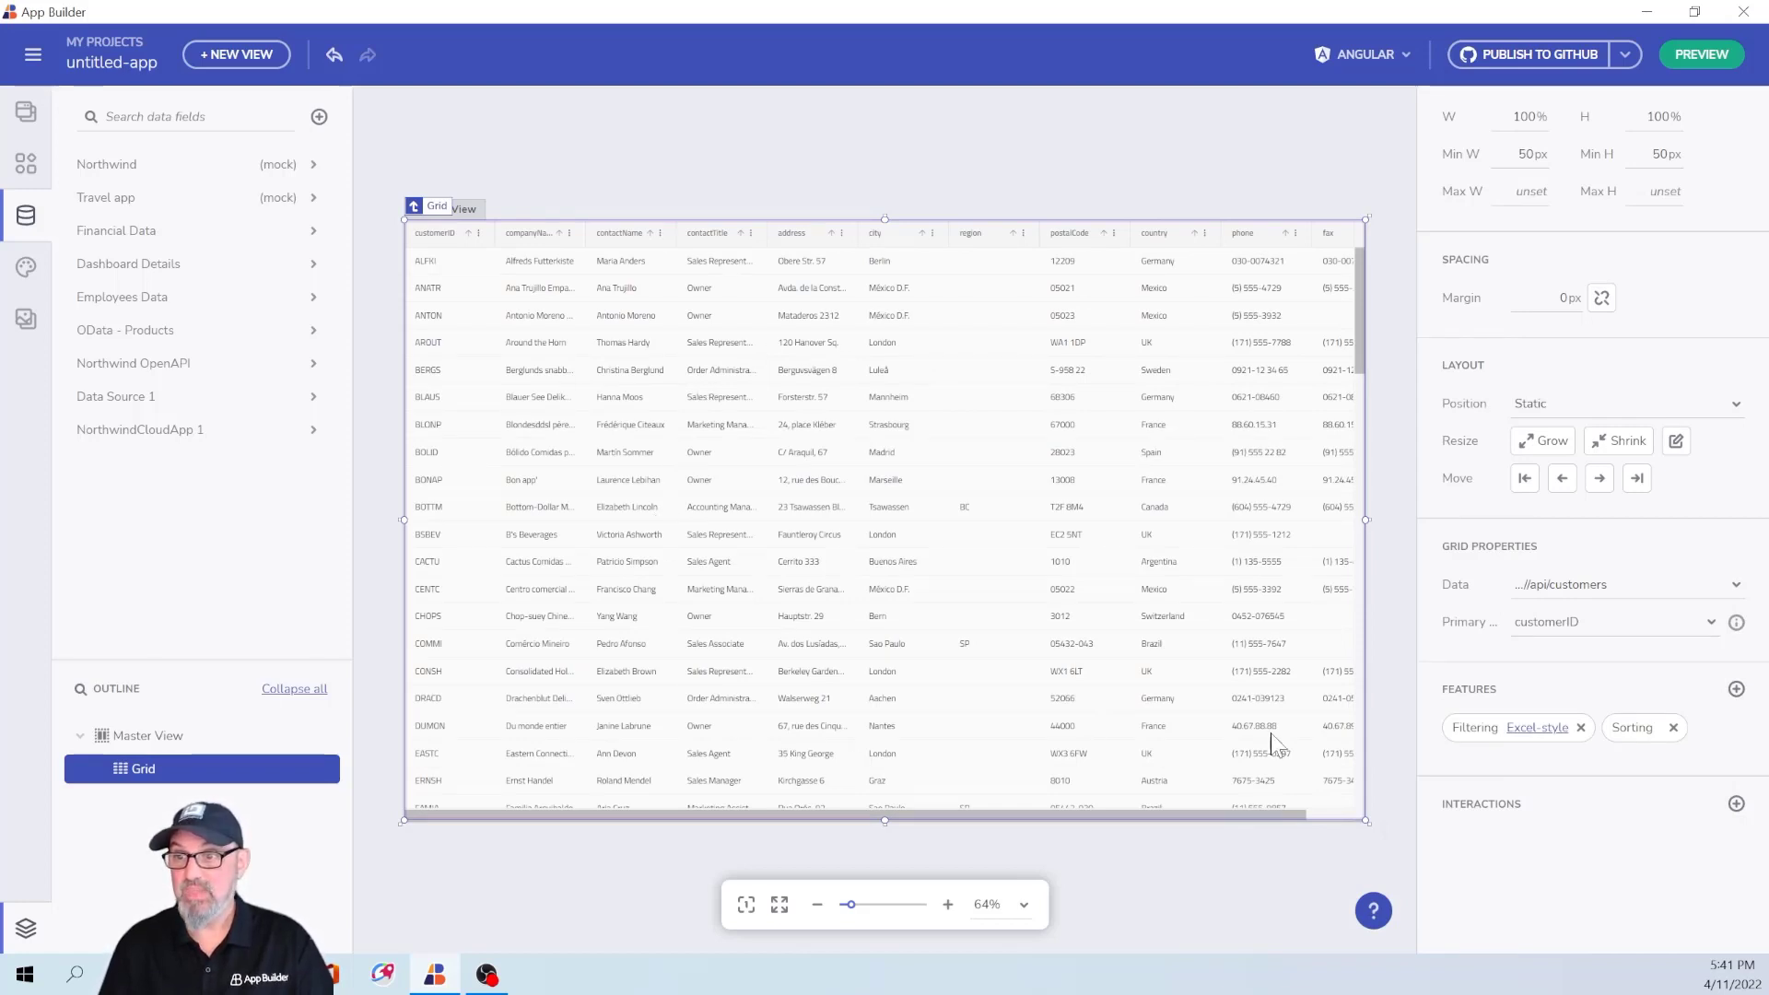
# Enable the toolbar, exporting, grouping, hiding, moving, pinning and resizing features on the grid.
pyautogui.click(1736, 690)
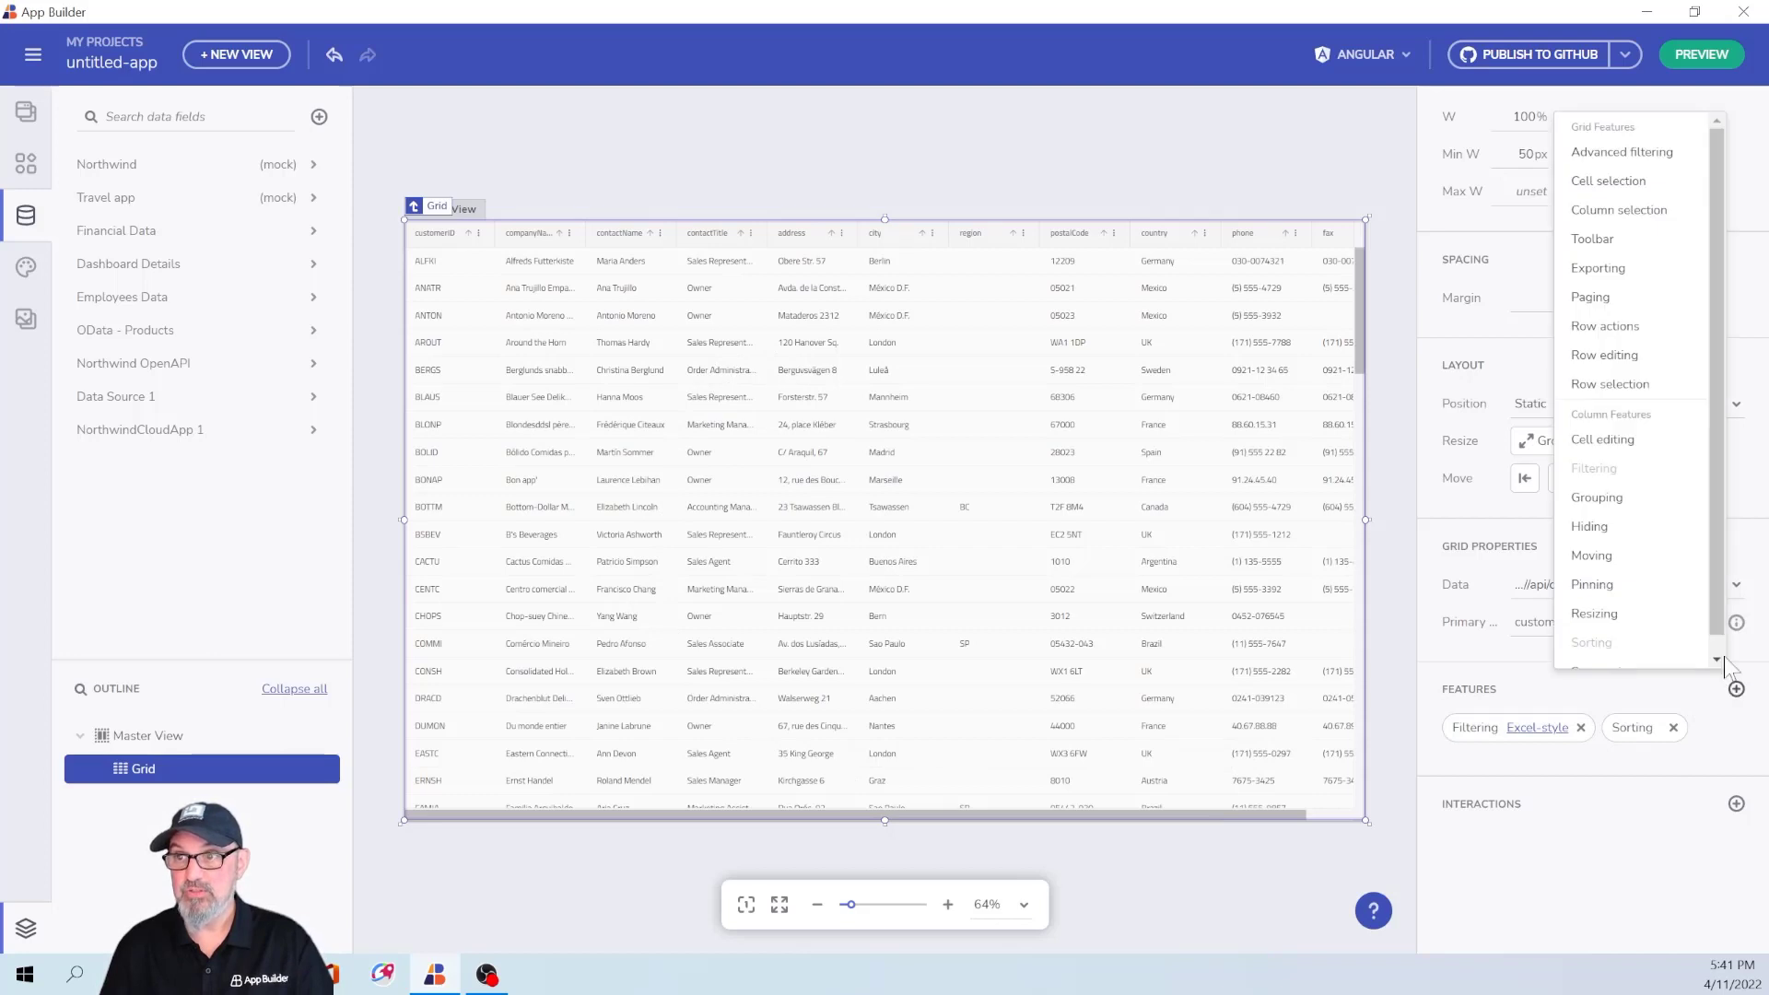
pyautogui.click(1607, 245)
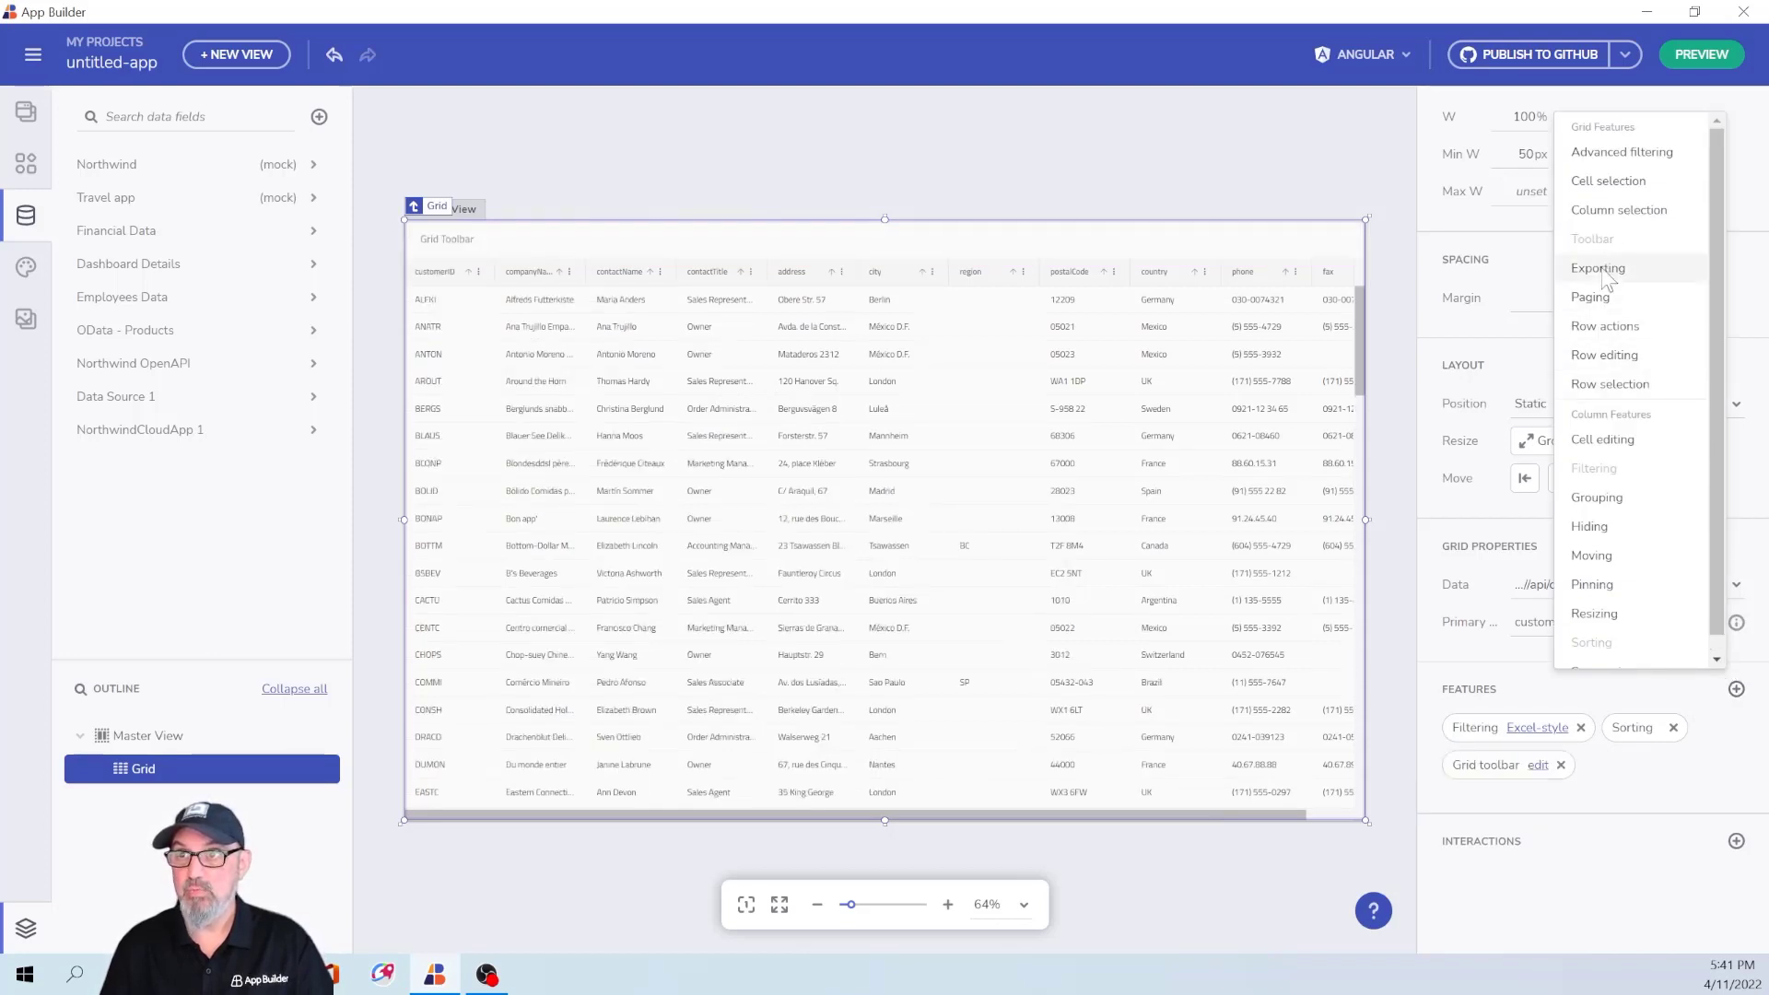
pyautogui.click(1603, 269)
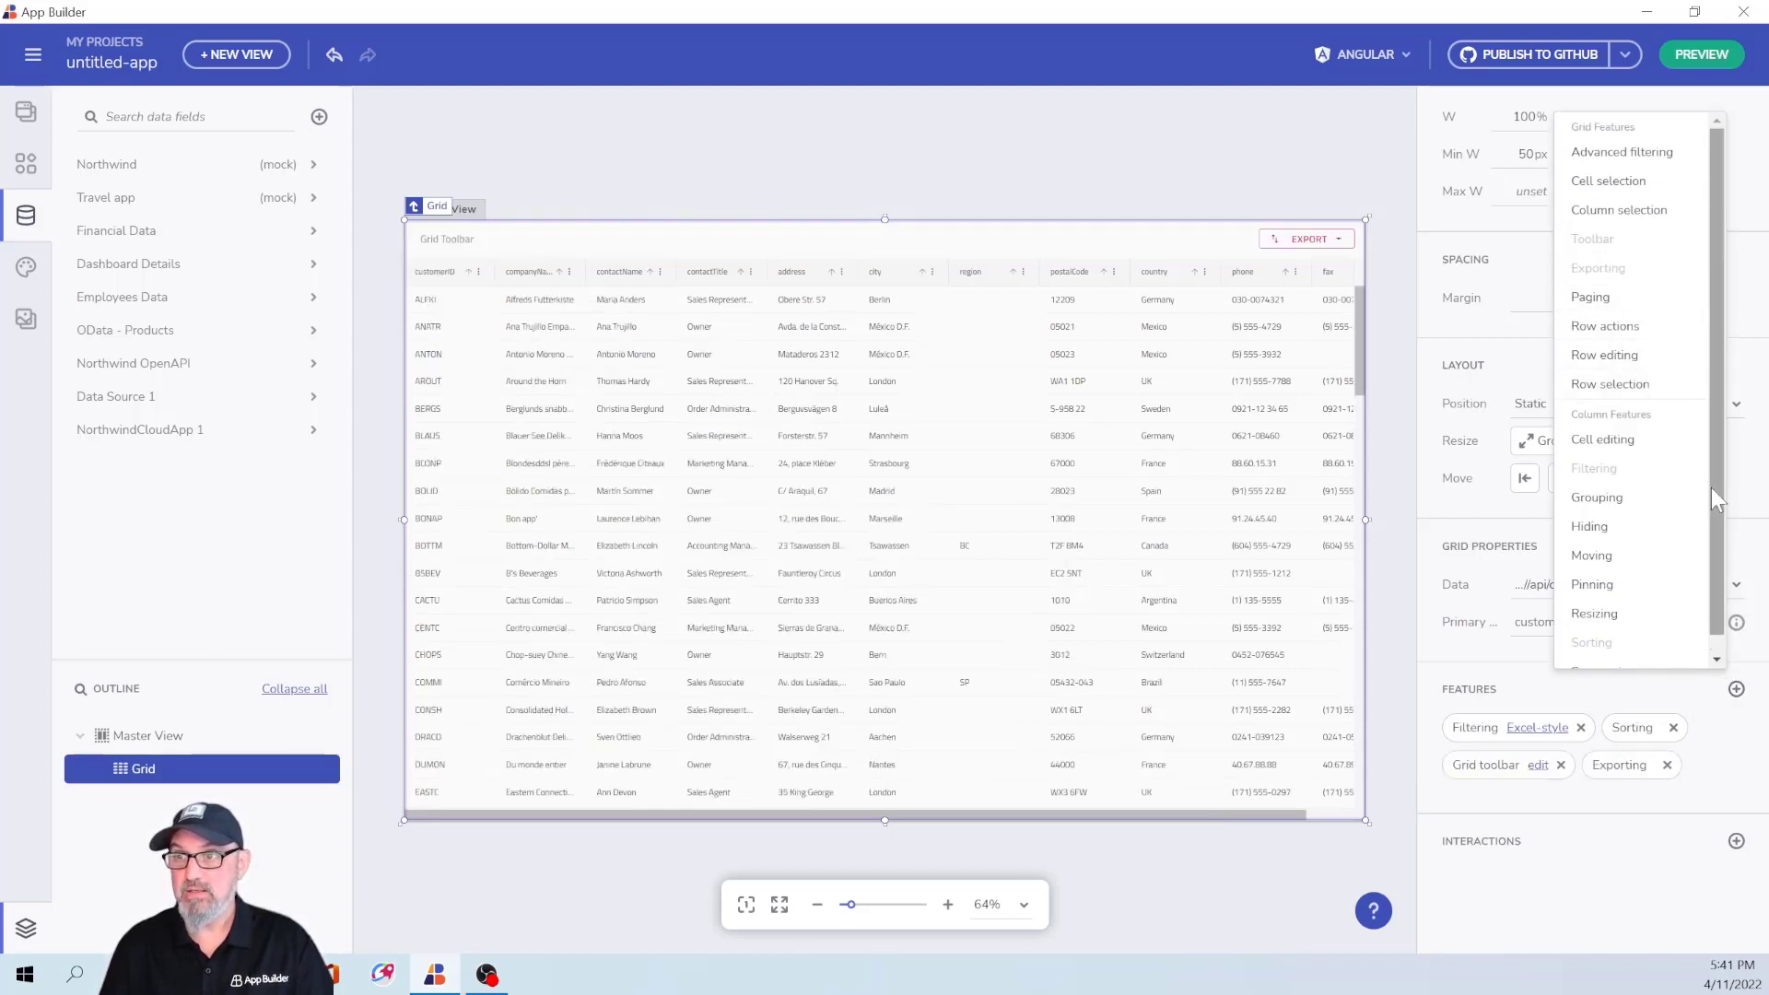
pyautogui.click(1625, 501)
pyautogui.click(1608, 527)
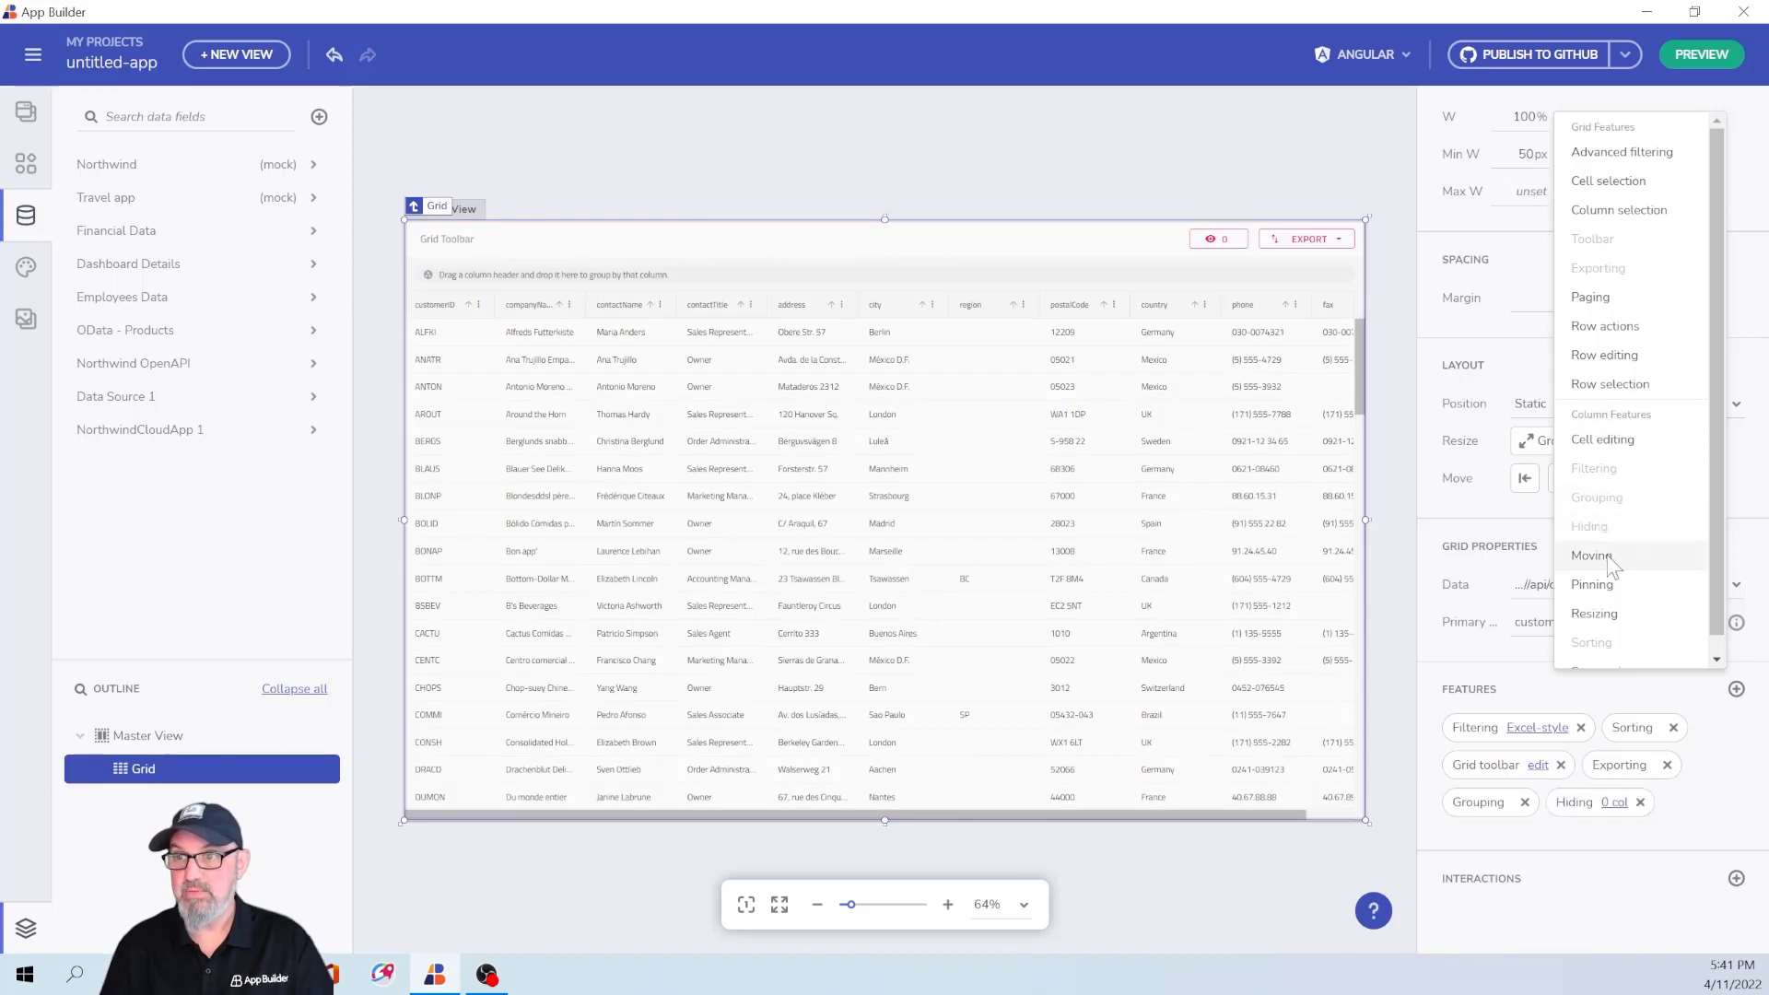
pyautogui.click(1605, 556)
pyautogui.click(1603, 586)
pyautogui.click(1600, 615)
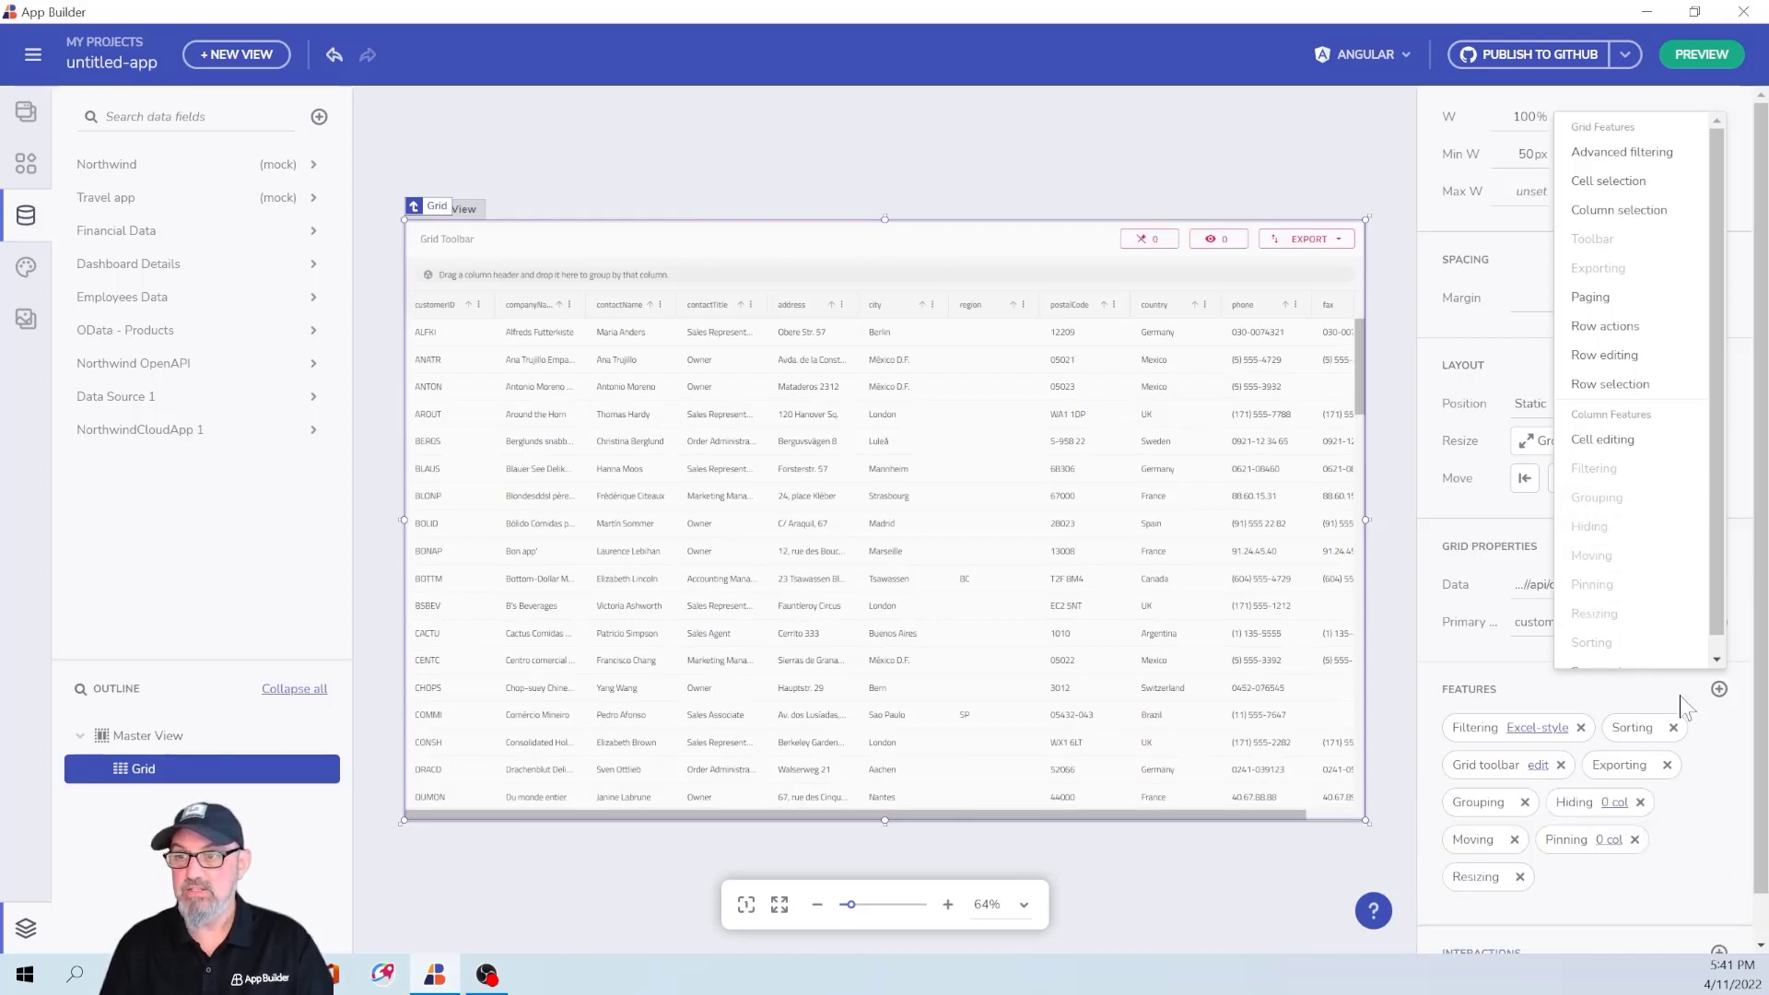
pyautogui.click(1754, 765)
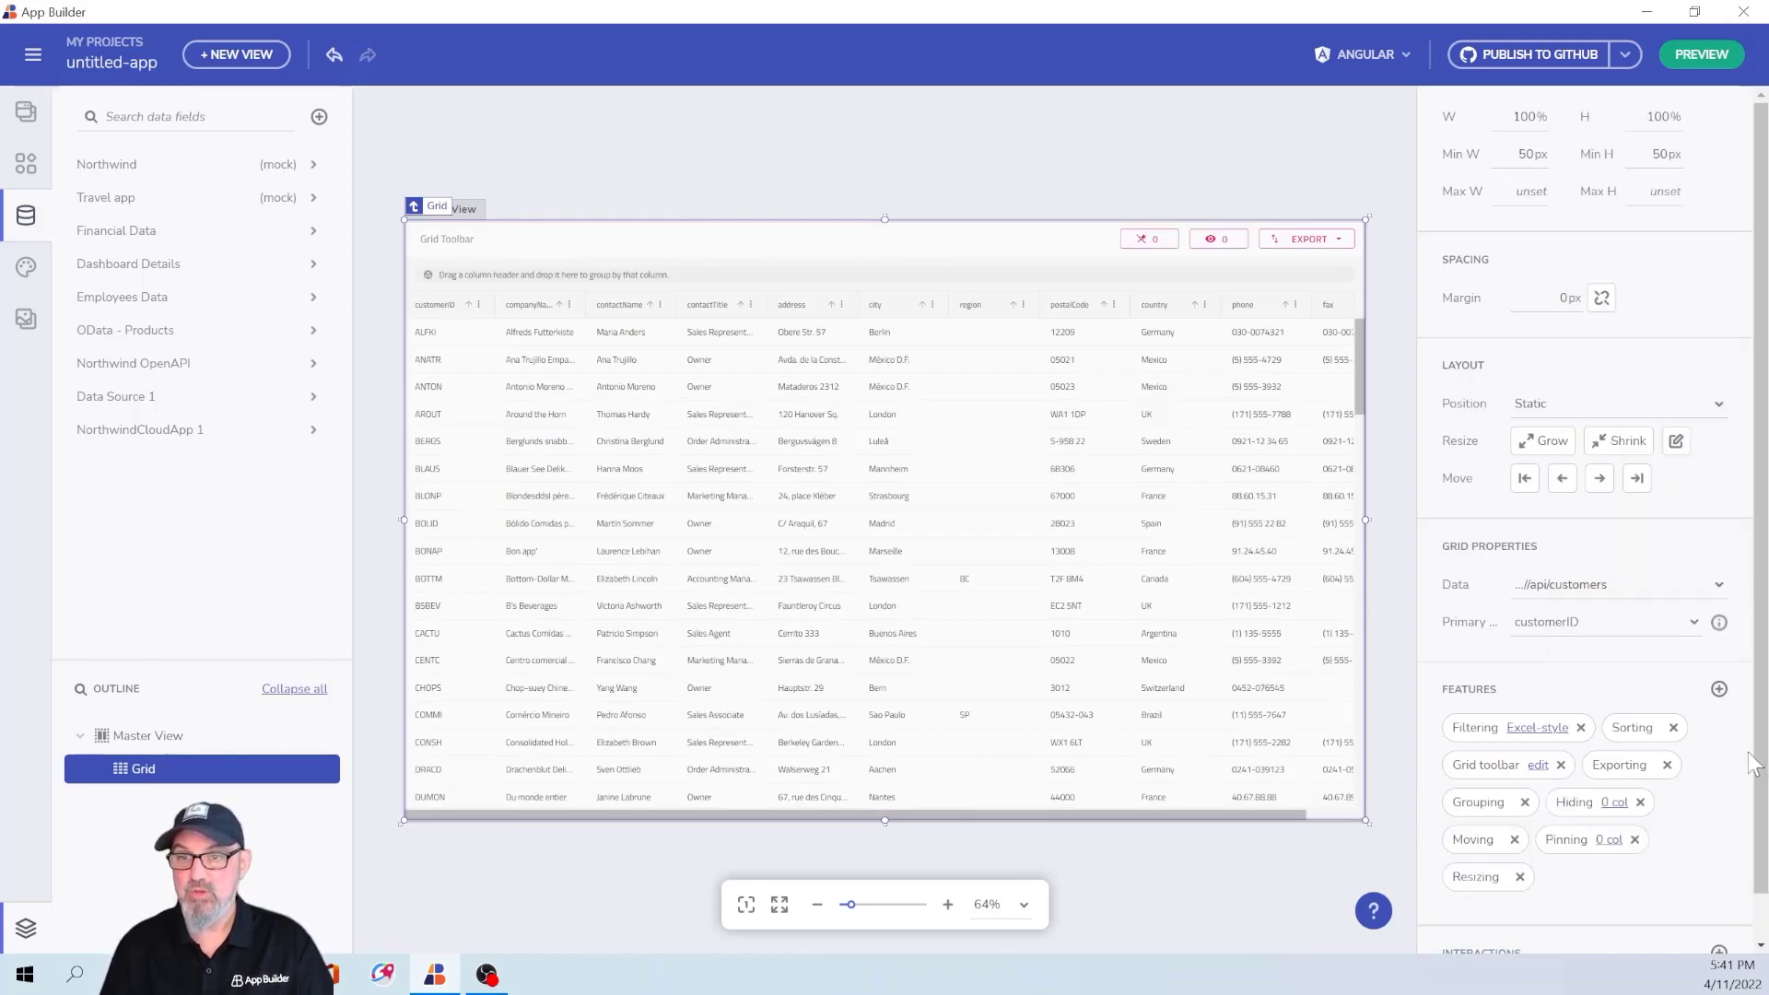
# Apply the Material Dark theme to the app and select the Master View.
pyautogui.click(26, 267)
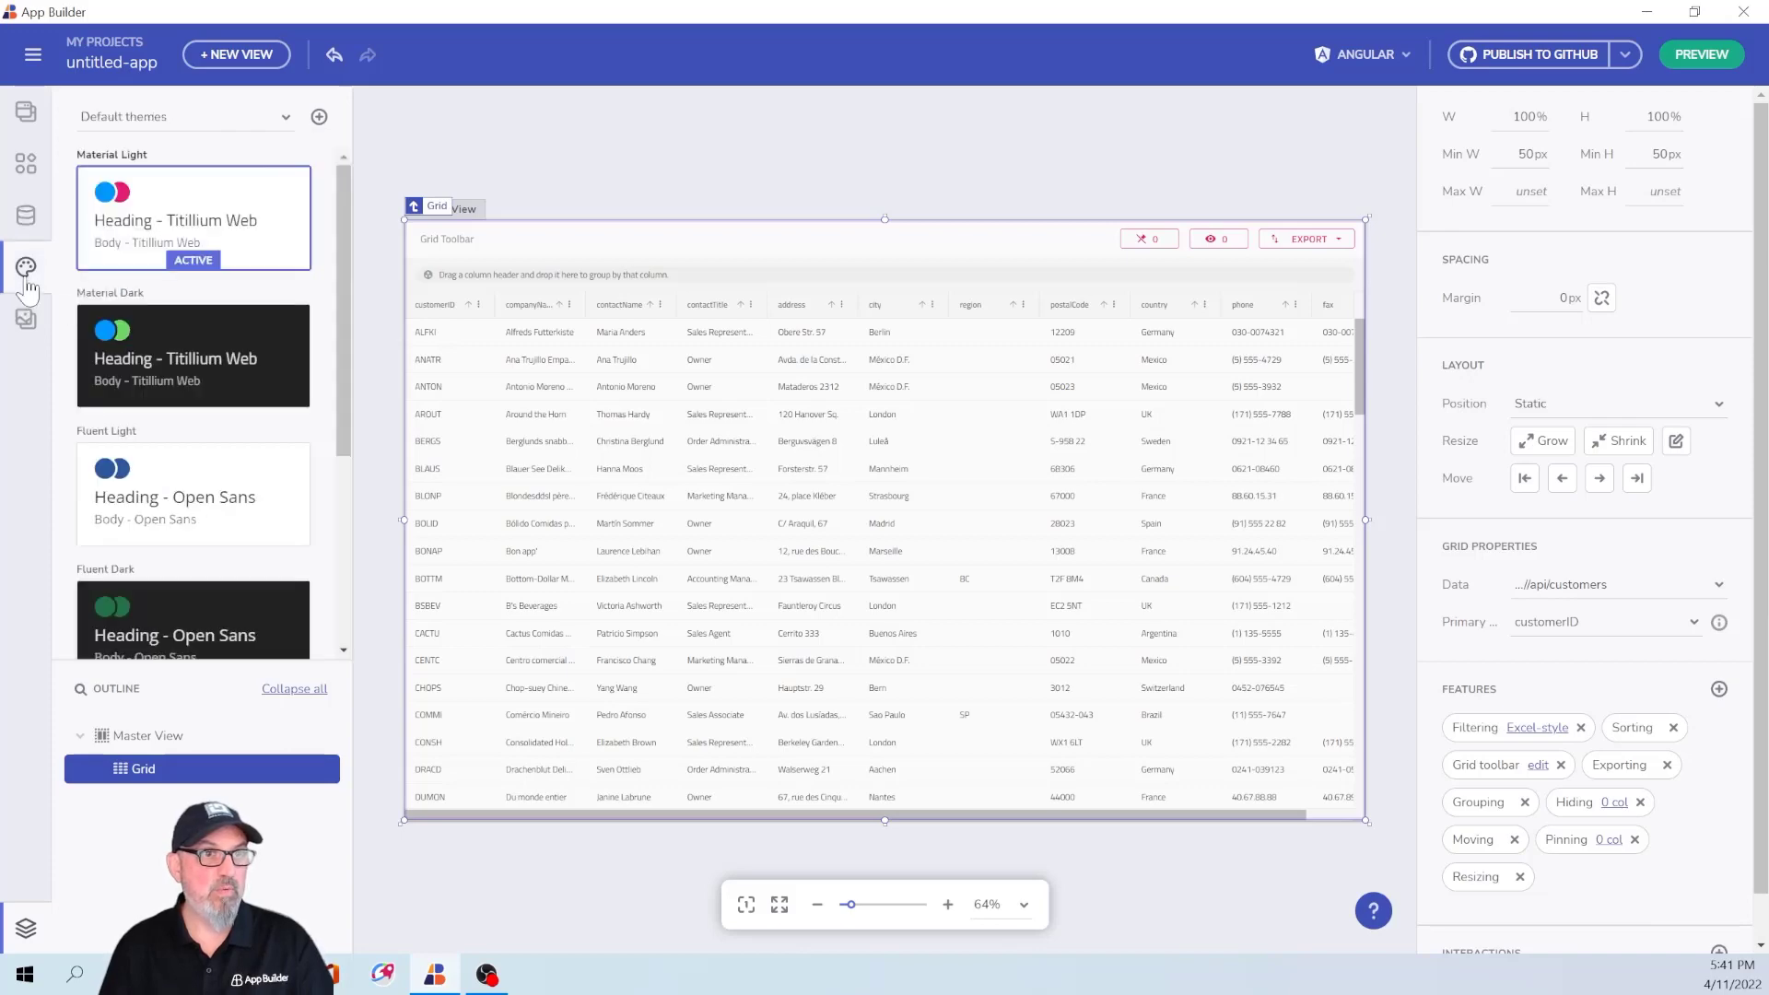
pyautogui.click(150, 364)
pyautogui.click(827, 185)
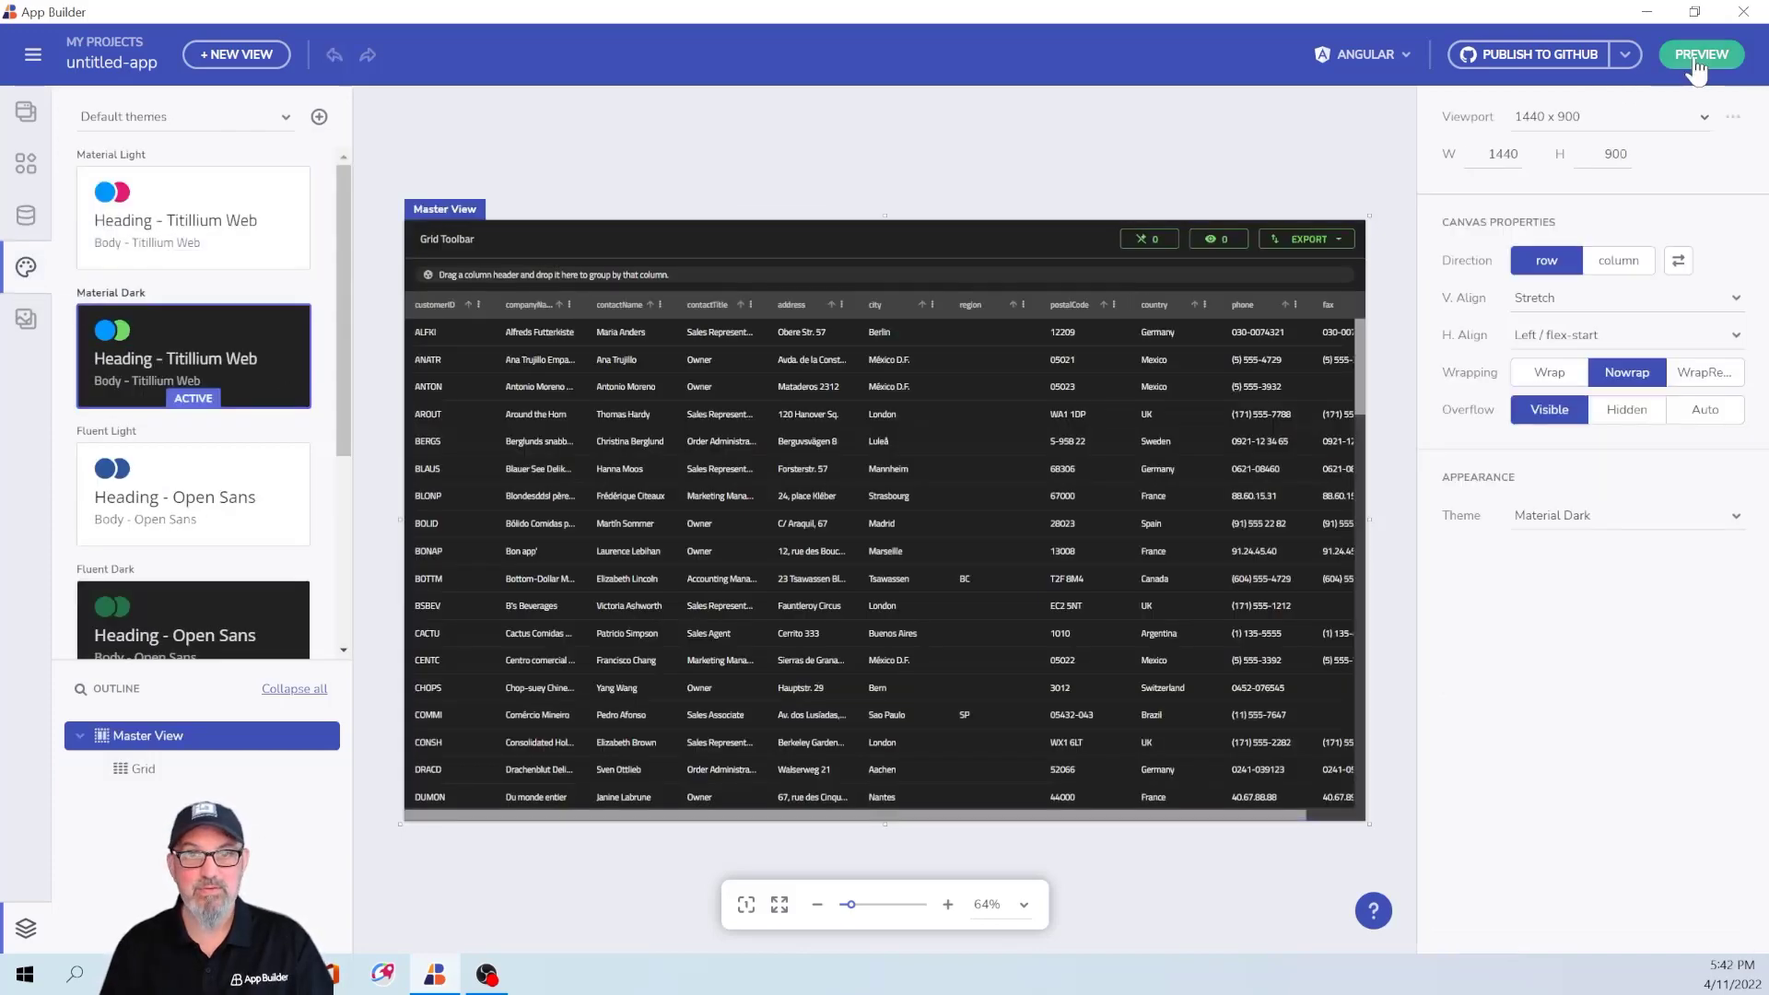
# Preview the app and examine the service import and getApiCustomers subscription in the Master View's generated TypeScript code.
pyautogui.click(1696, 57)
pyautogui.moveTo(1218, 317); pyautogui.dragTo(1227, 264)
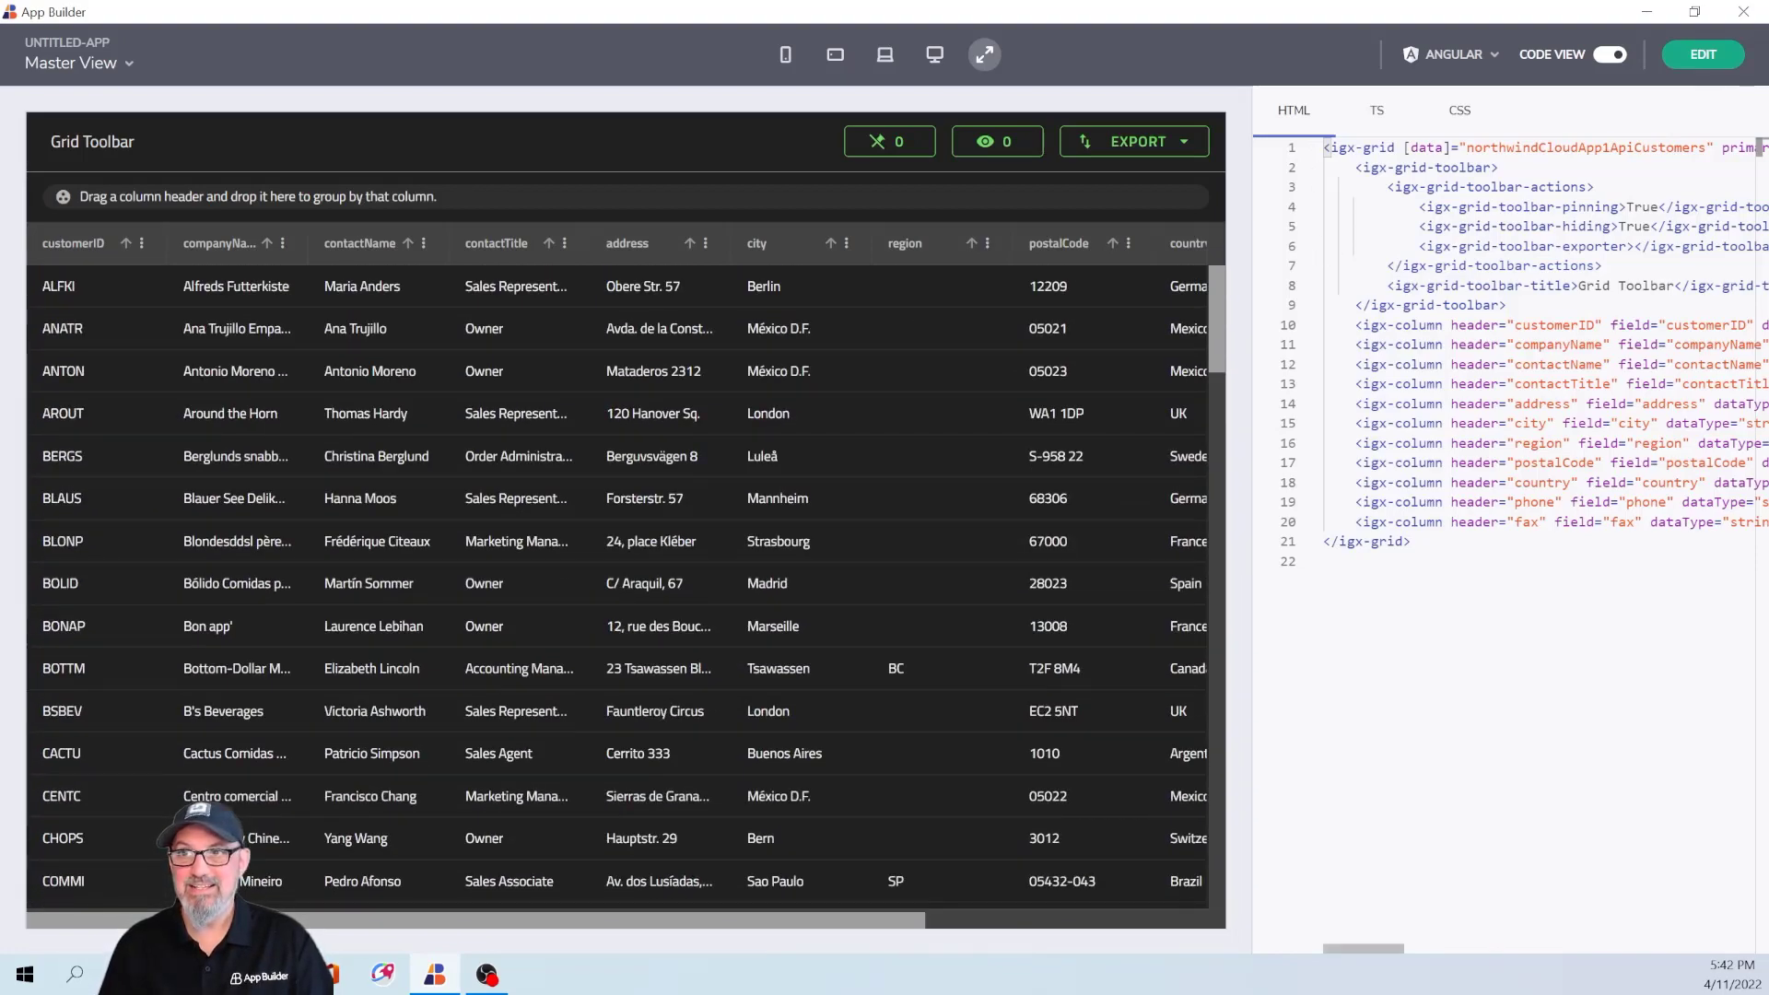
pyautogui.click(1378, 111)
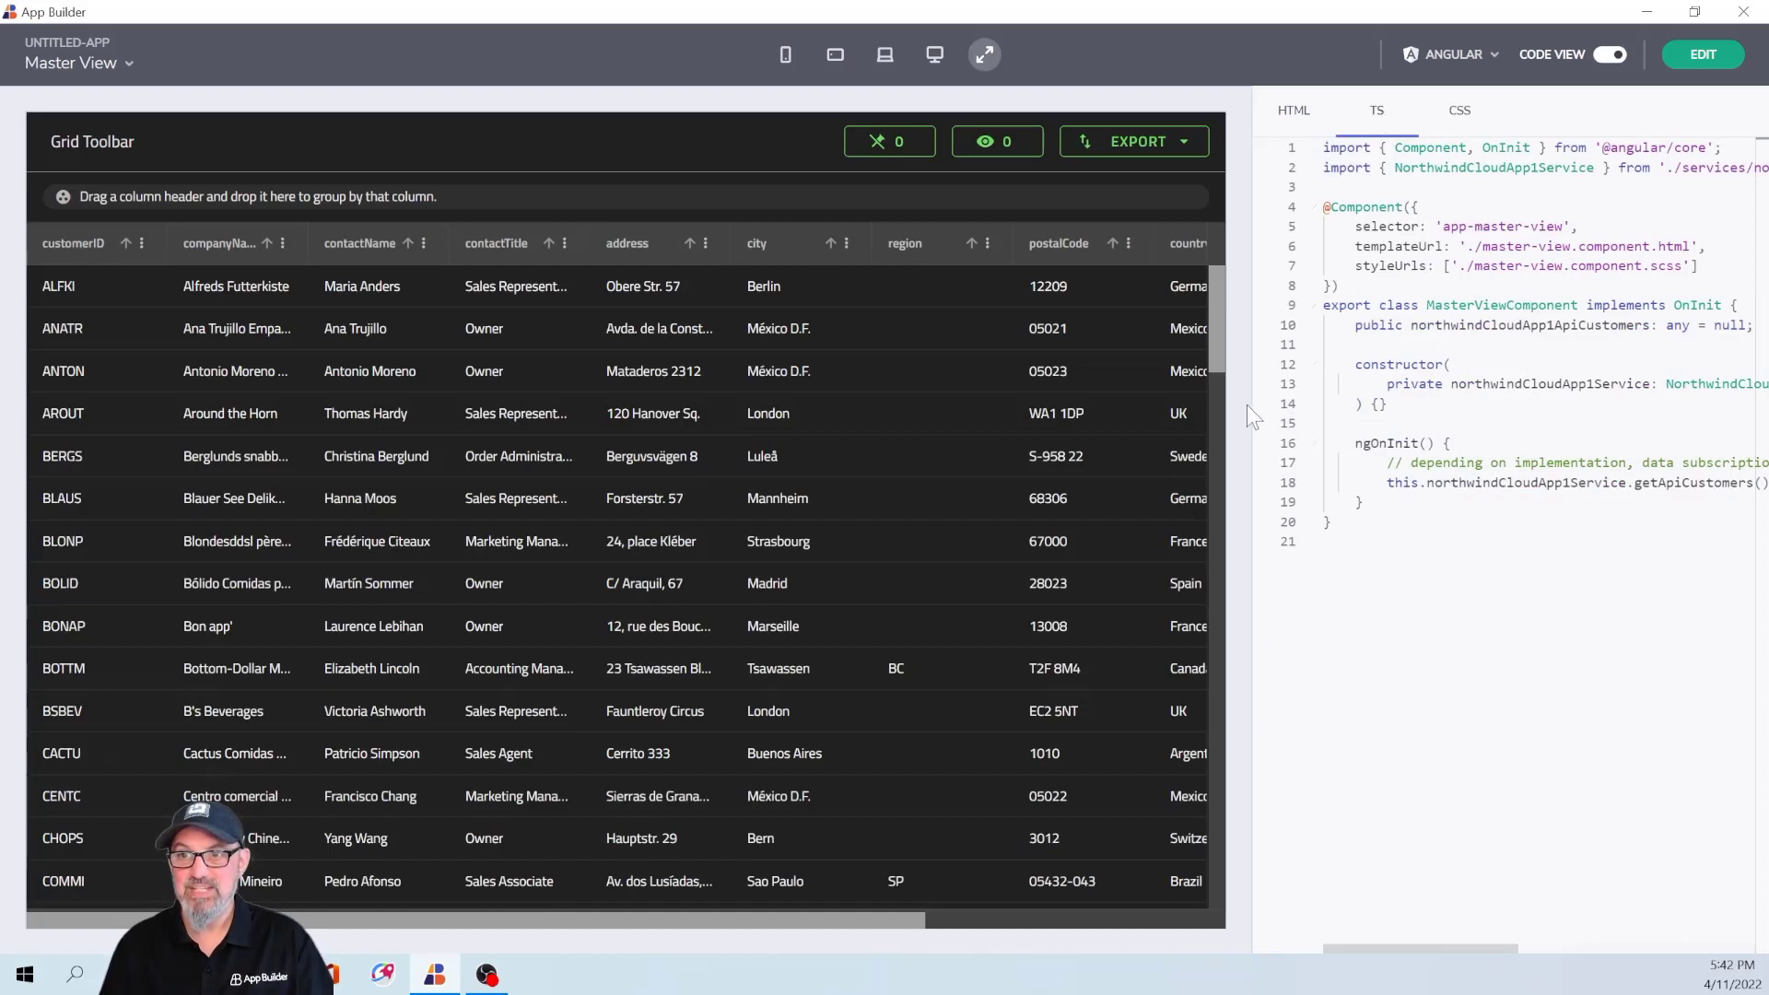
pyautogui.moveTo(1249, 405); pyautogui.dragTo(612, 407)
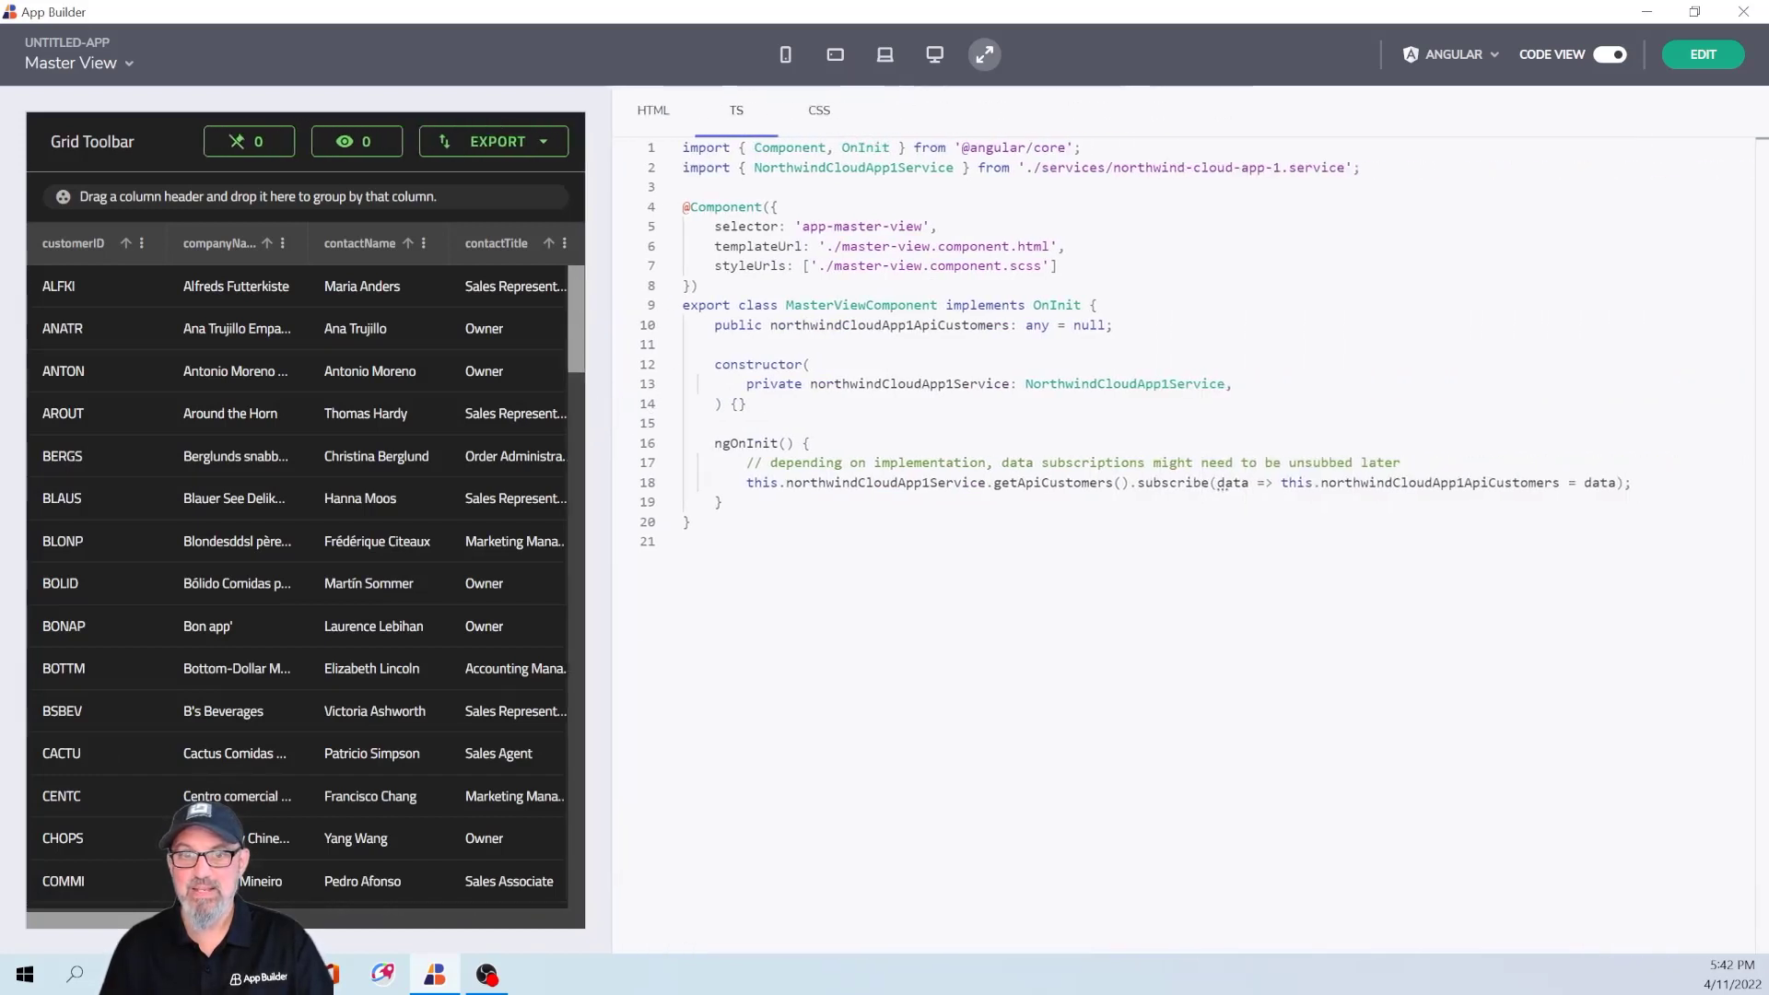
pyautogui.click(747, 483)
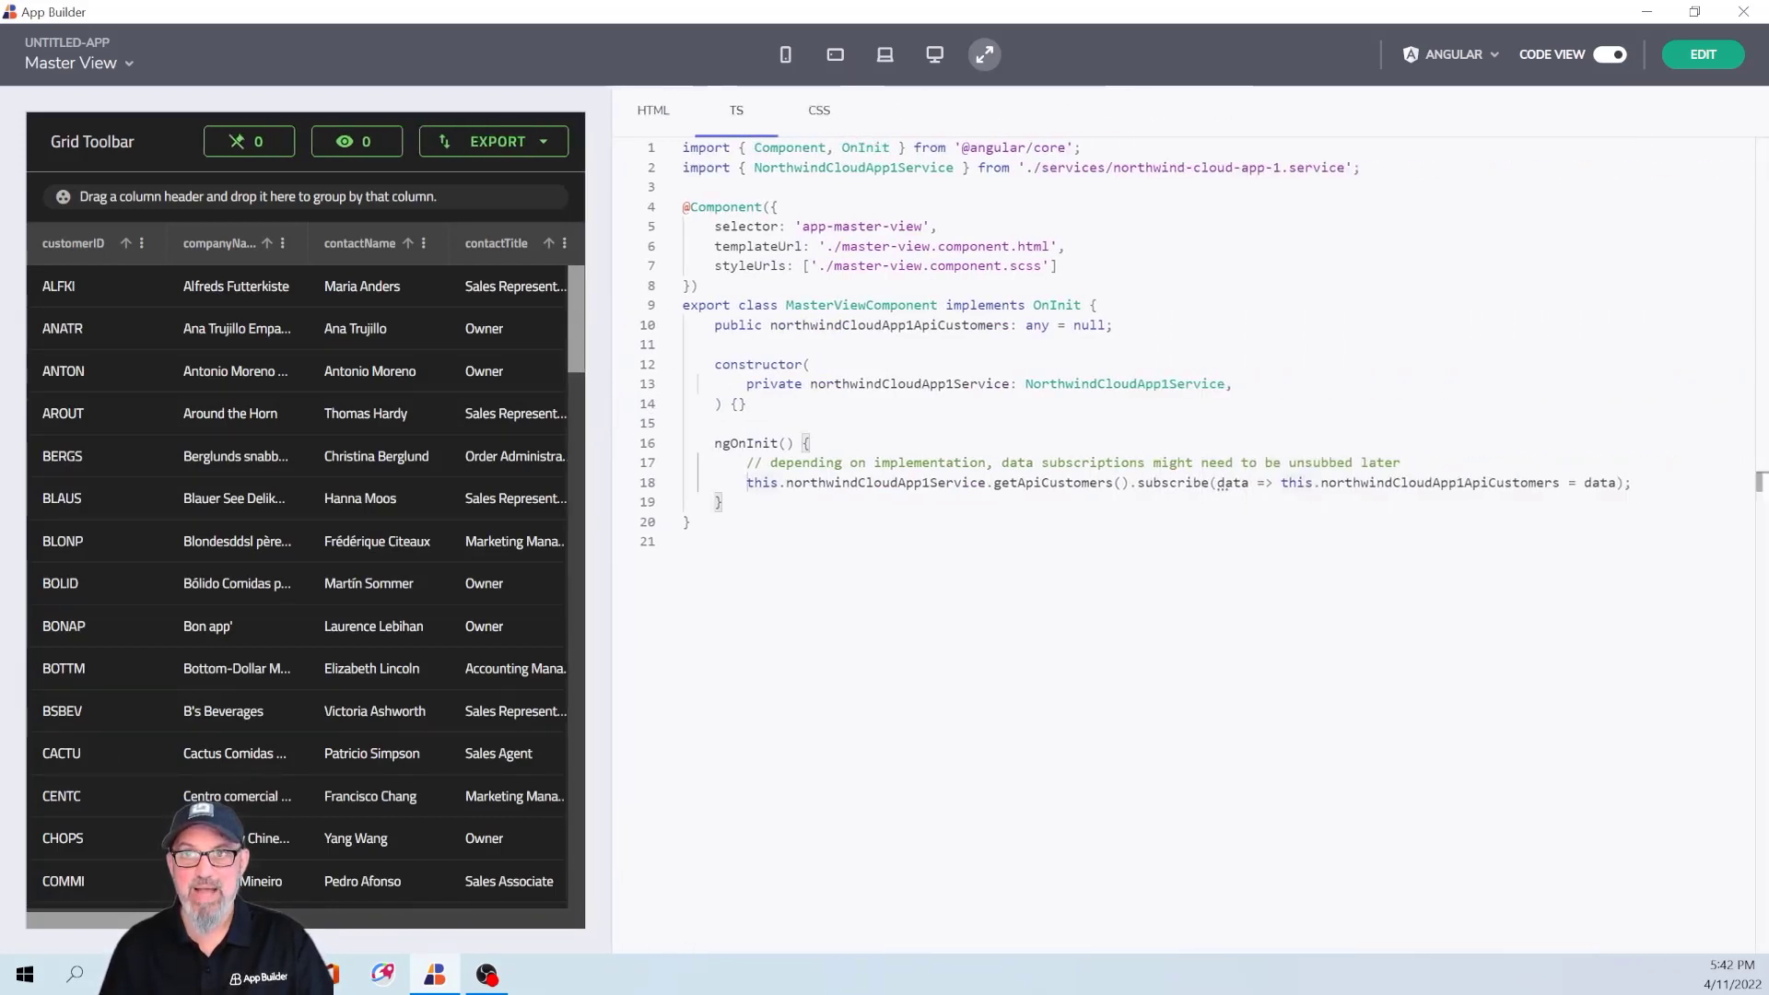
pyautogui.moveTo(1361, 168); pyautogui.dragTo(1019, 168)
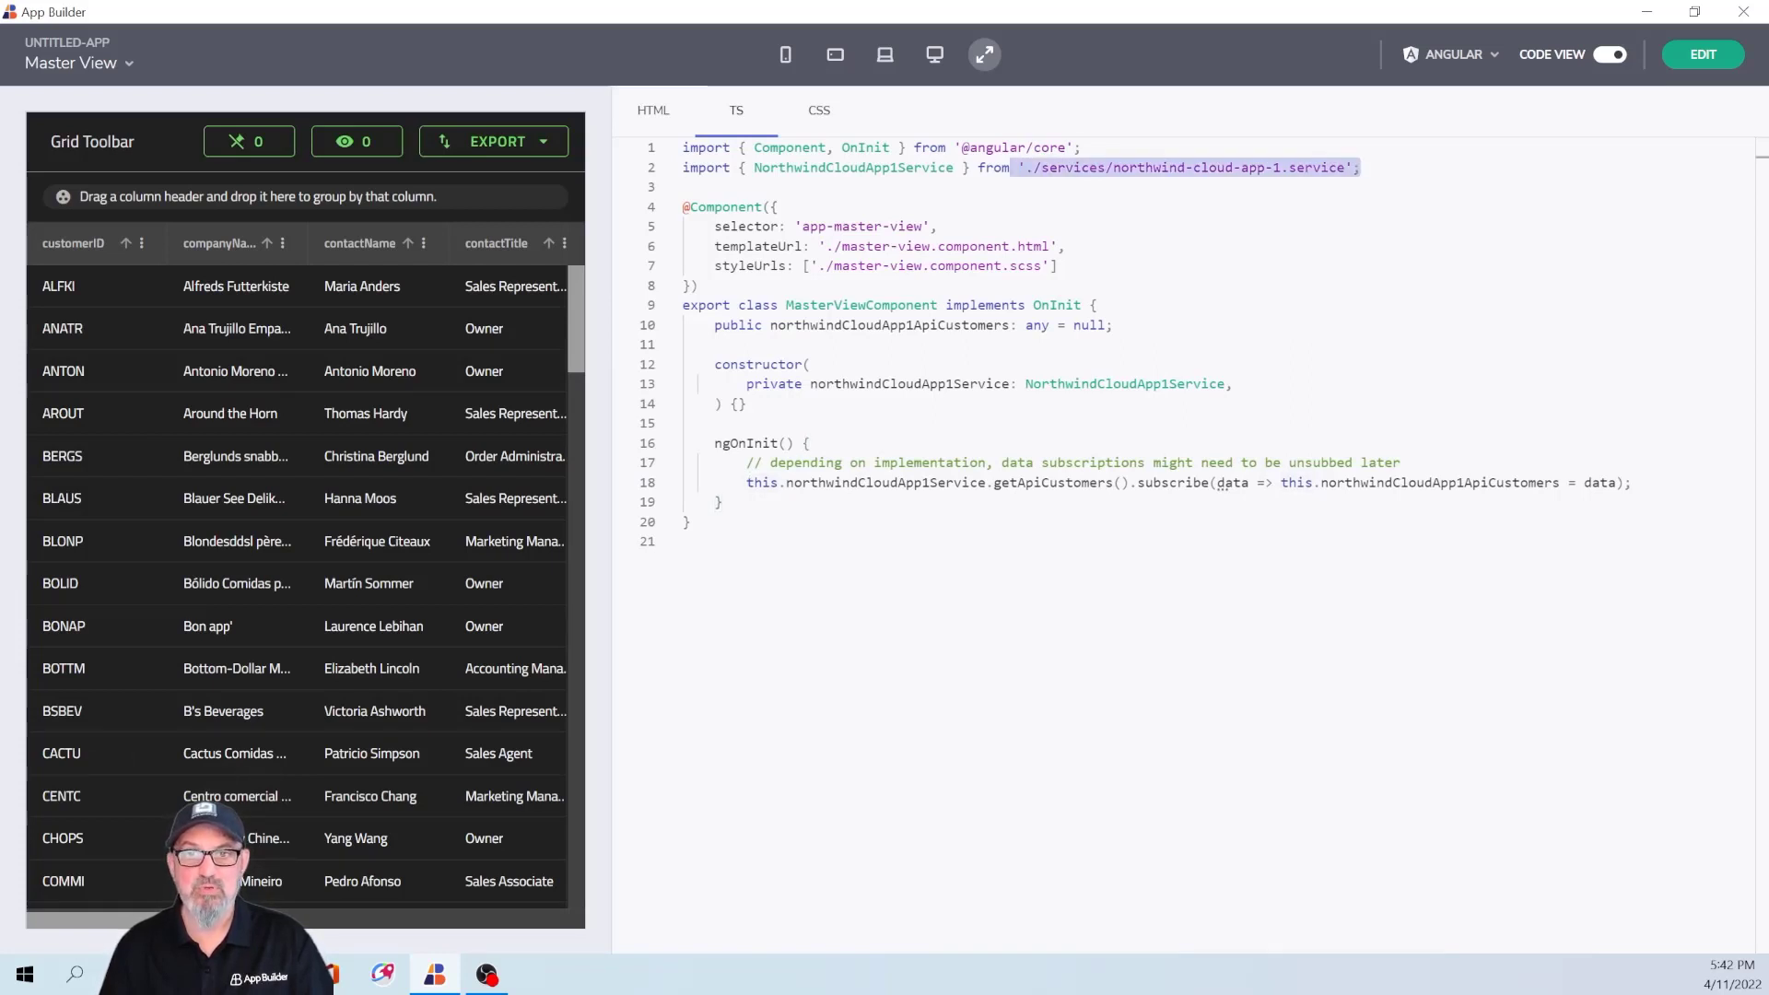
pyautogui.moveTo(747, 483); pyautogui.dragTo(1633, 483)
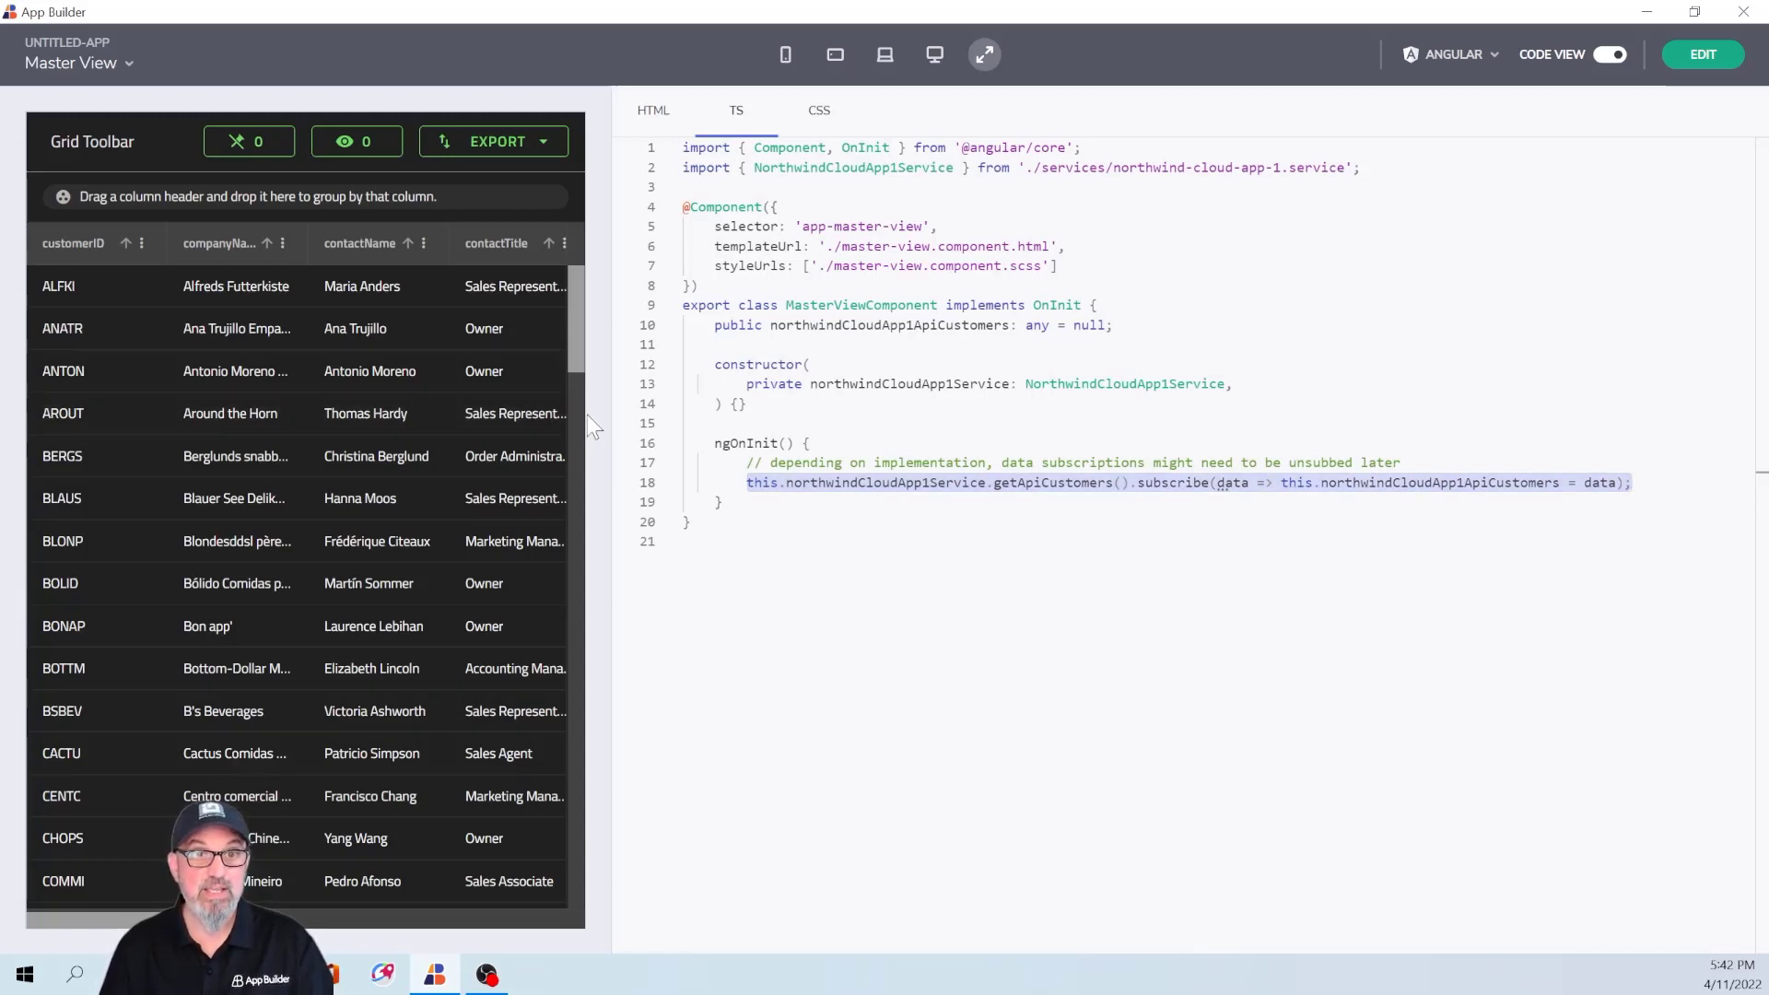
pyautogui.moveTo(612, 413); pyautogui.dragTo(1253, 423)
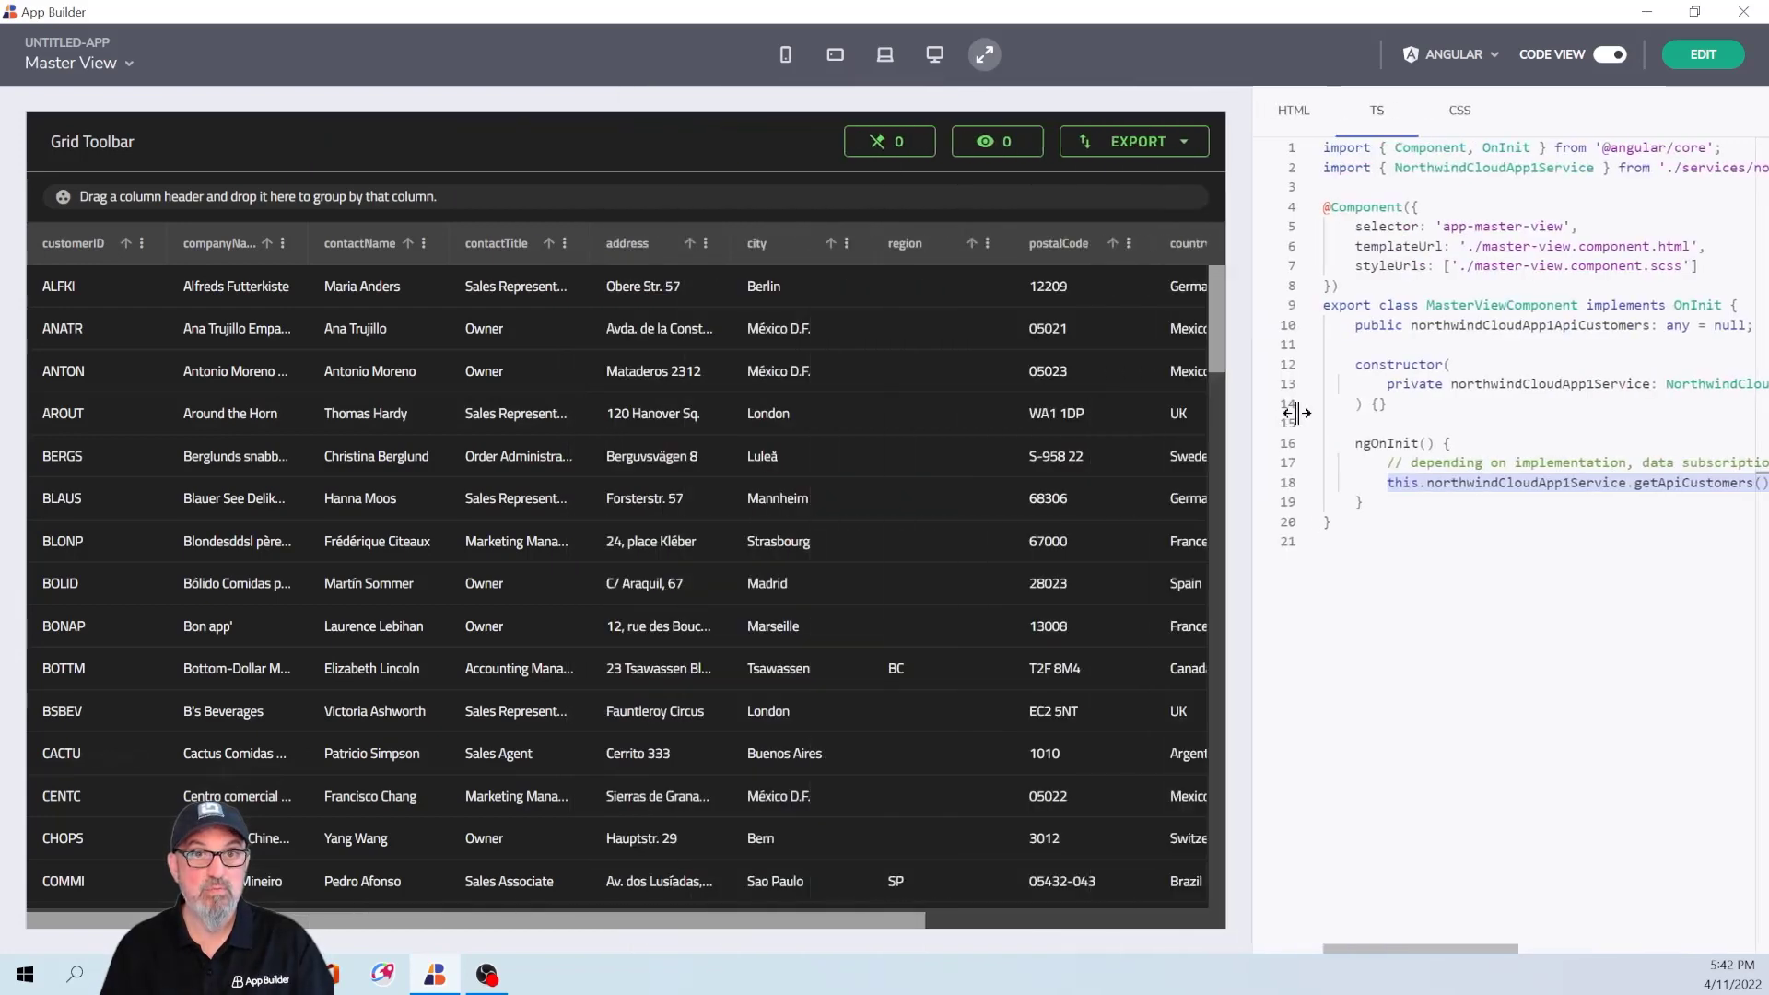
# Sort the previewed grid by companyName in descending order and group it by contactTitle, with all groups collapsed and expanded again.
pyautogui.click(266, 244)
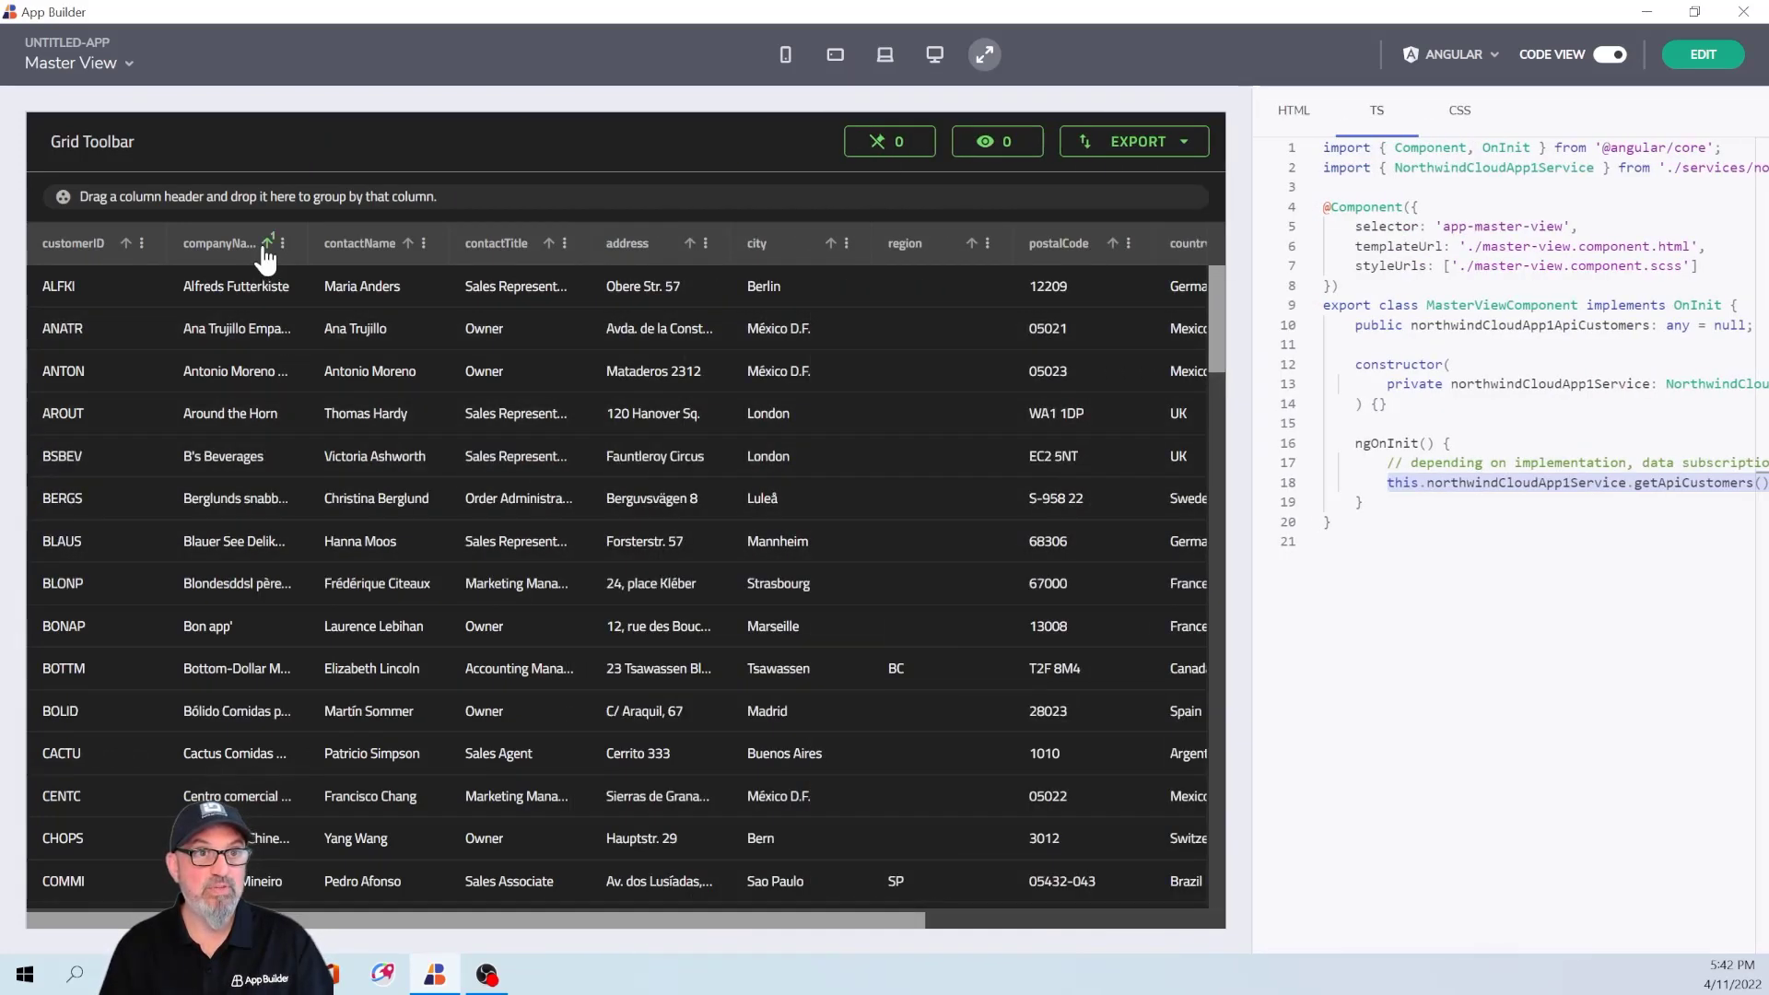
pyautogui.click(267, 244)
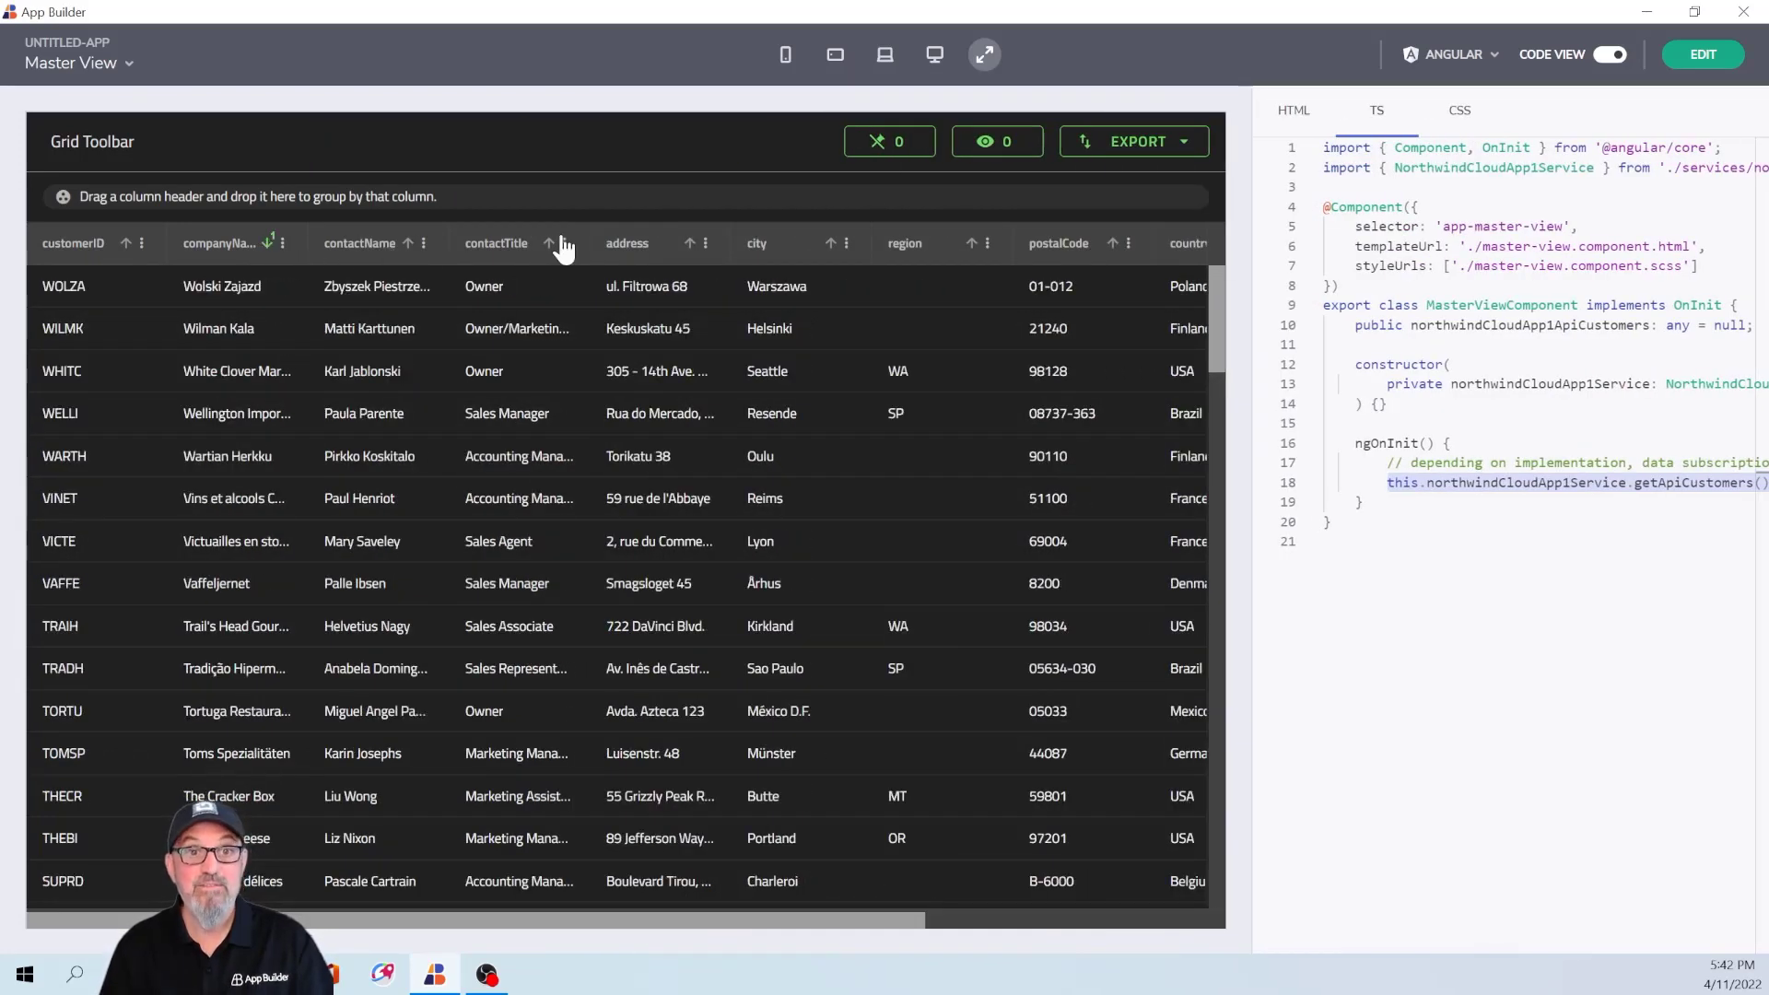
pyautogui.moveTo(564, 247); pyautogui.dragTo(466, 208)
pyautogui.click(55, 247)
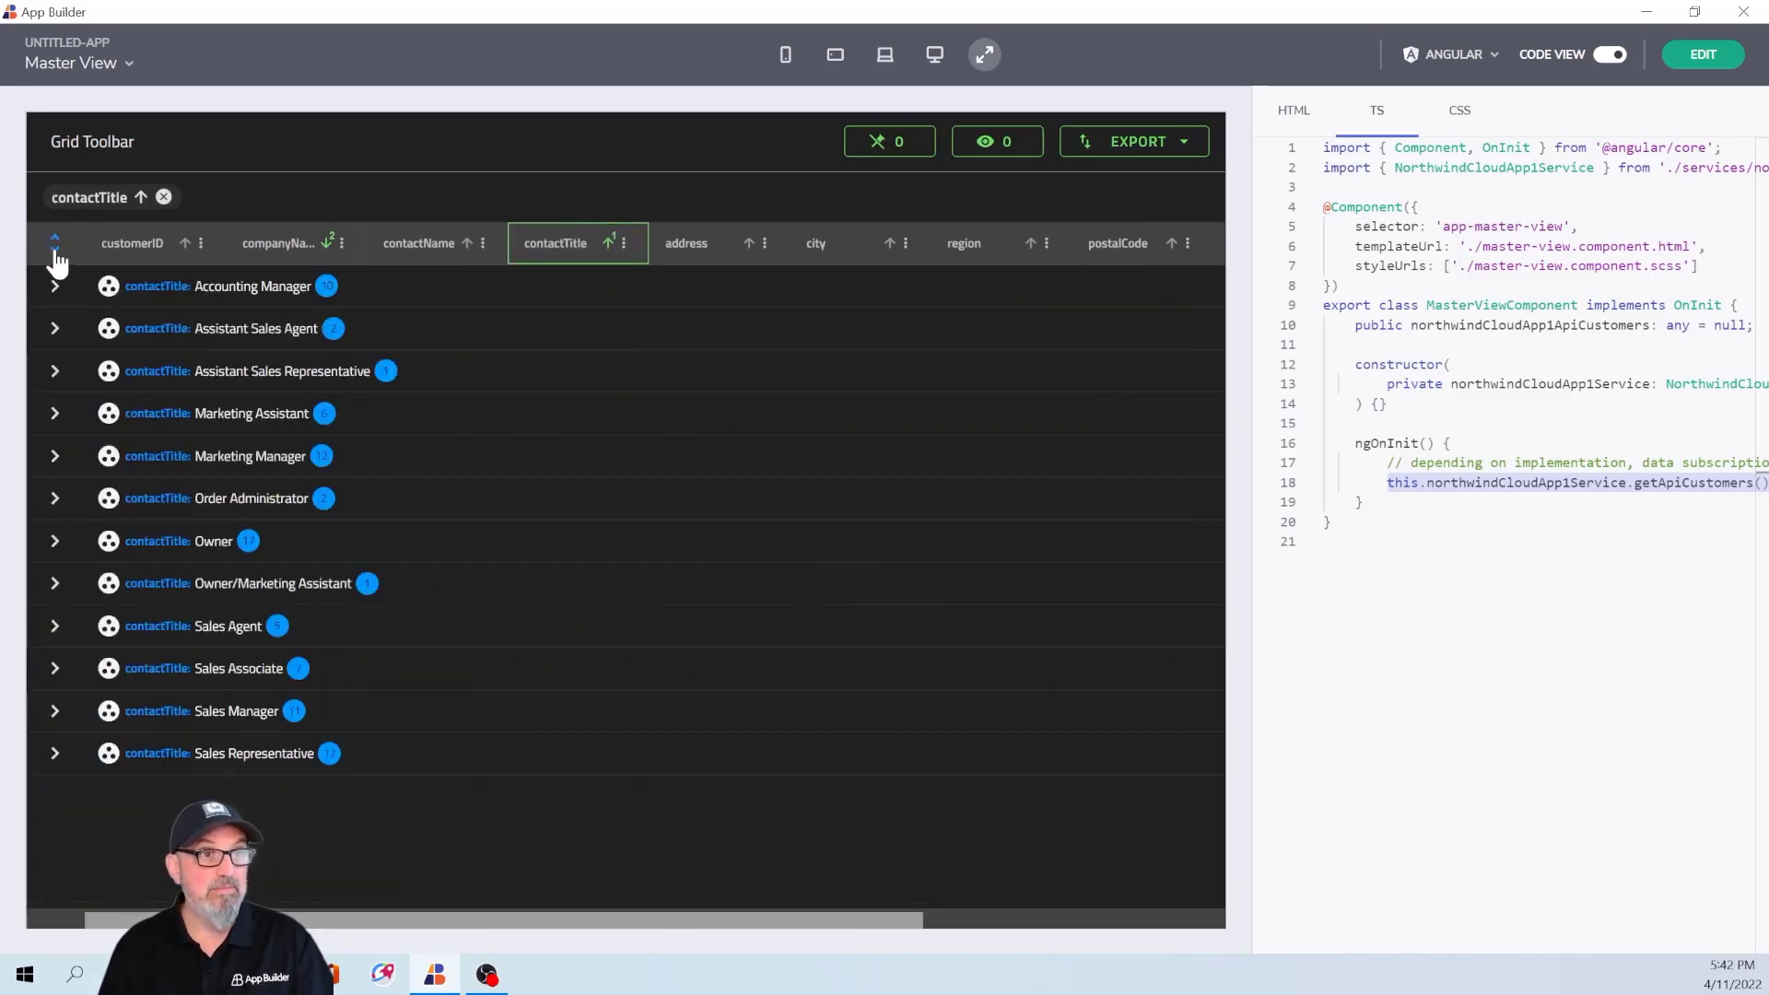
pyautogui.click(55, 245)
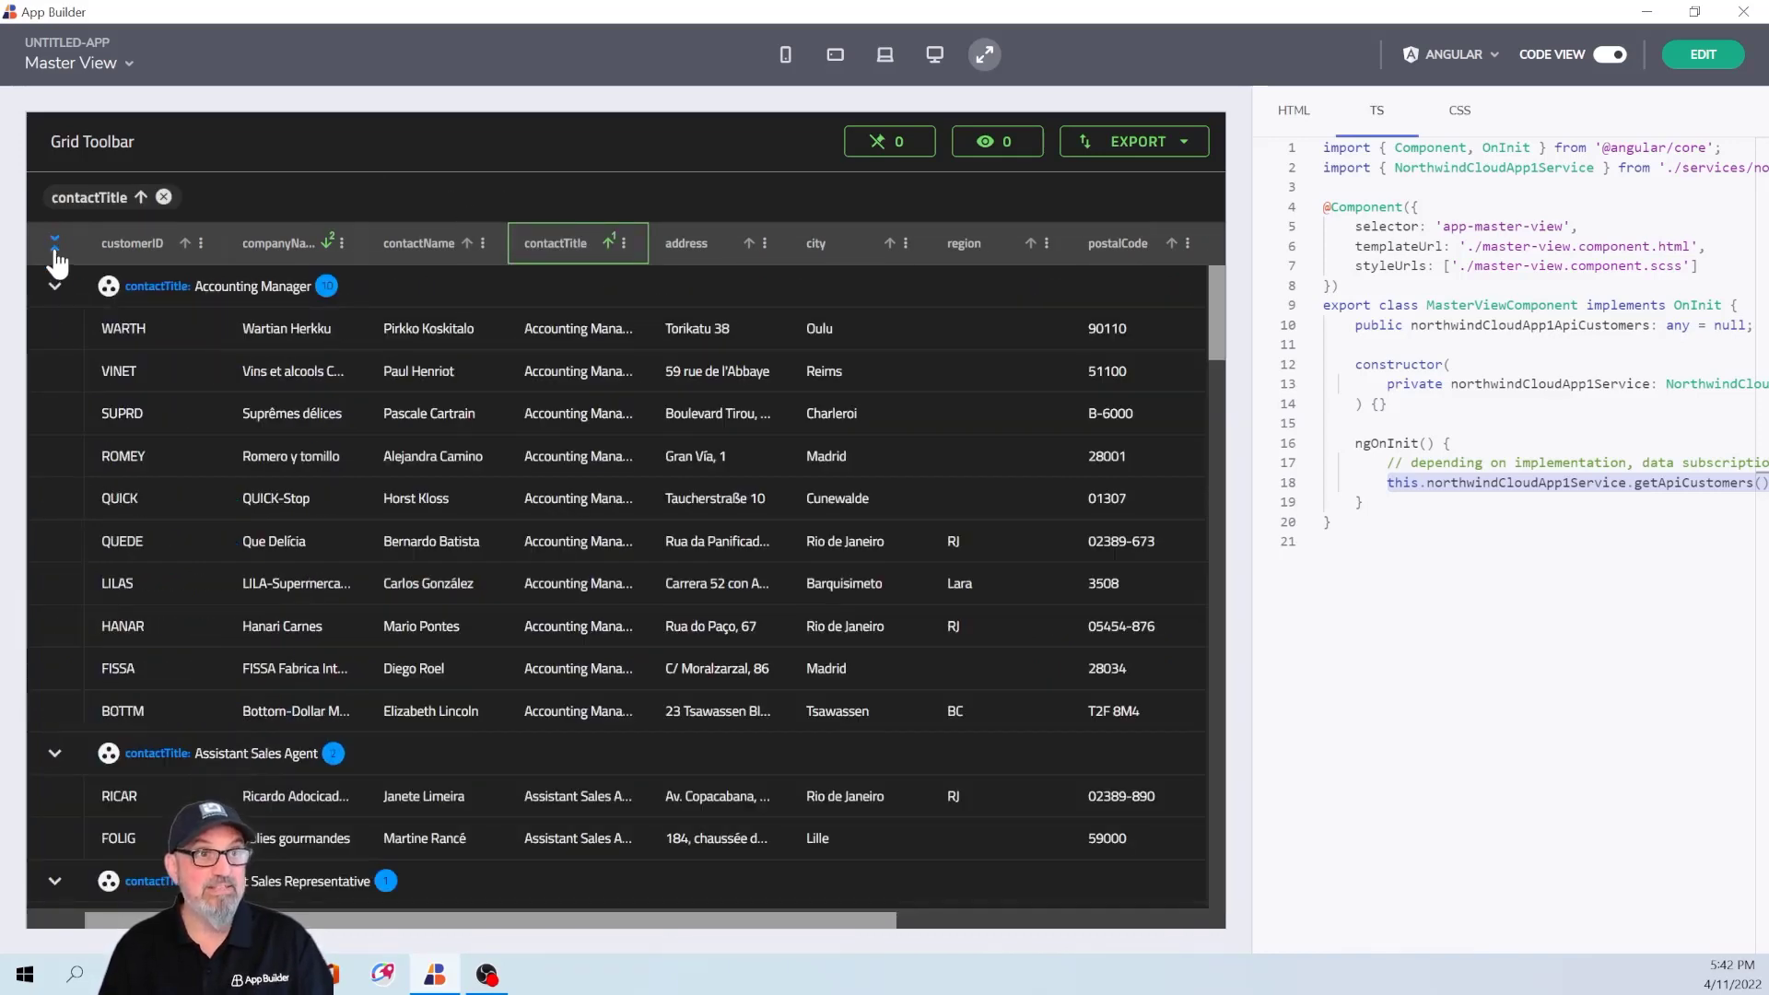
# Pin the address column in the previewed grid and check it while scrolling the other columns horizontally.
pyautogui.click(764, 243)
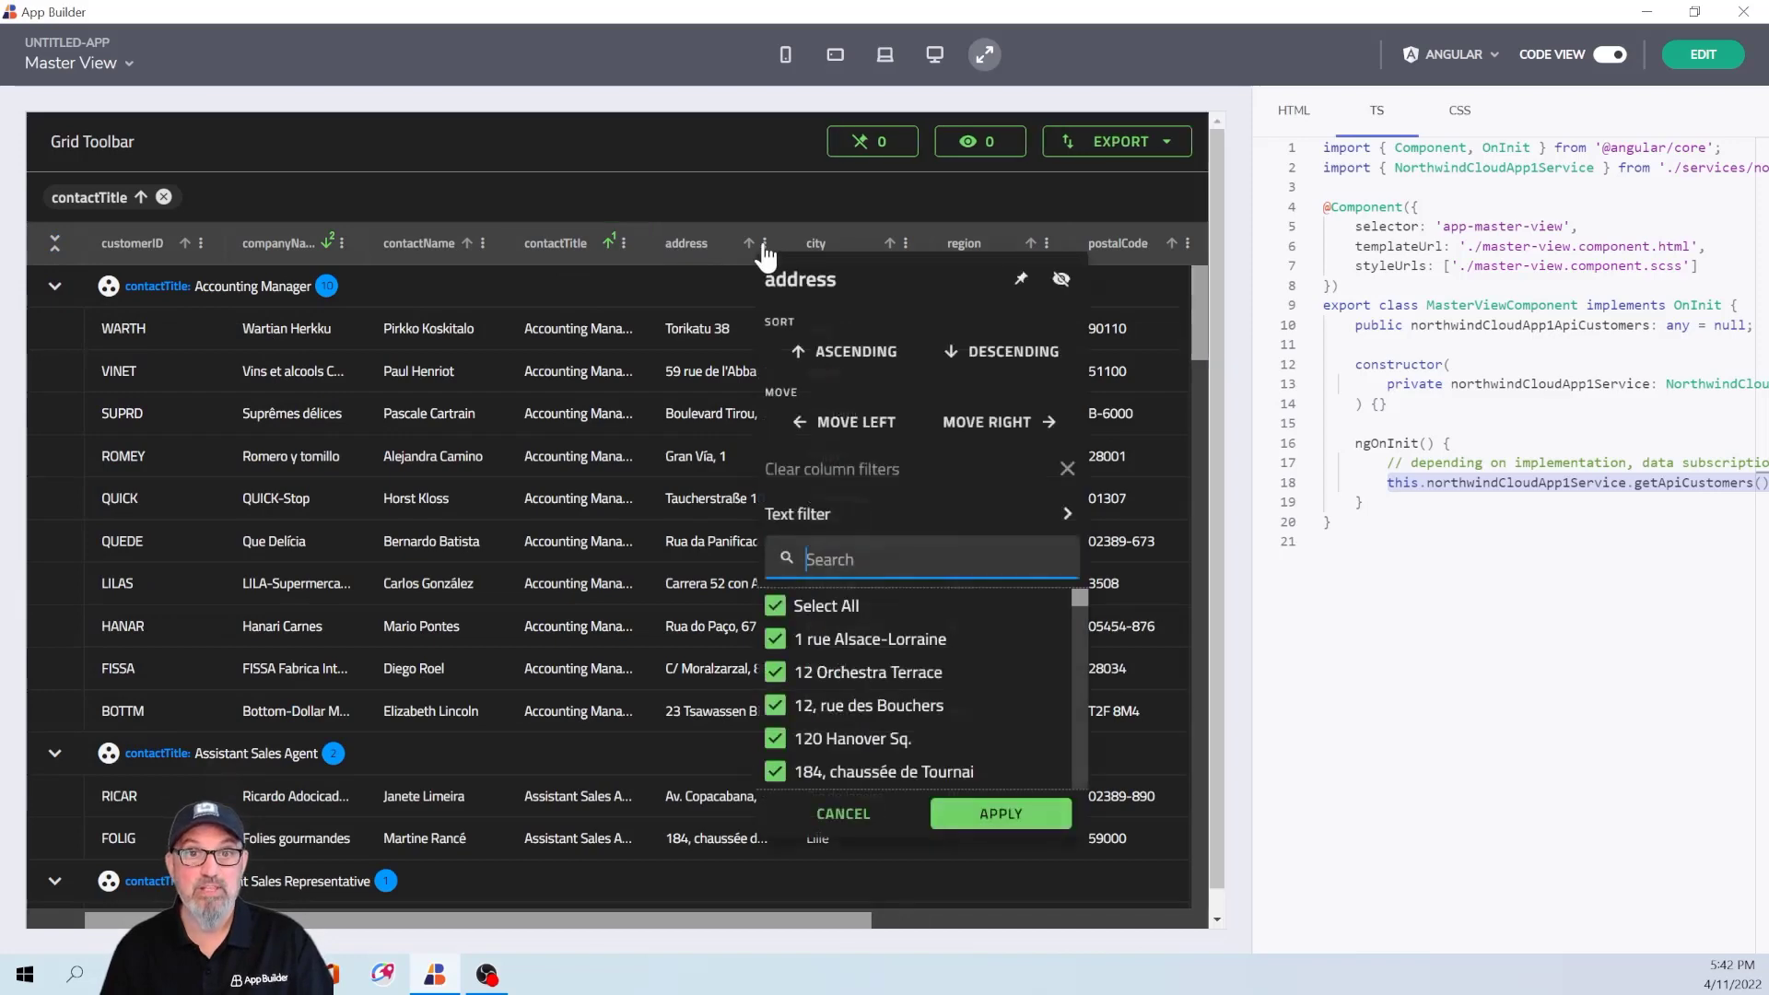
pyautogui.click(1022, 281)
pyautogui.moveTo(766, 917); pyautogui.dragTo(524, 899)
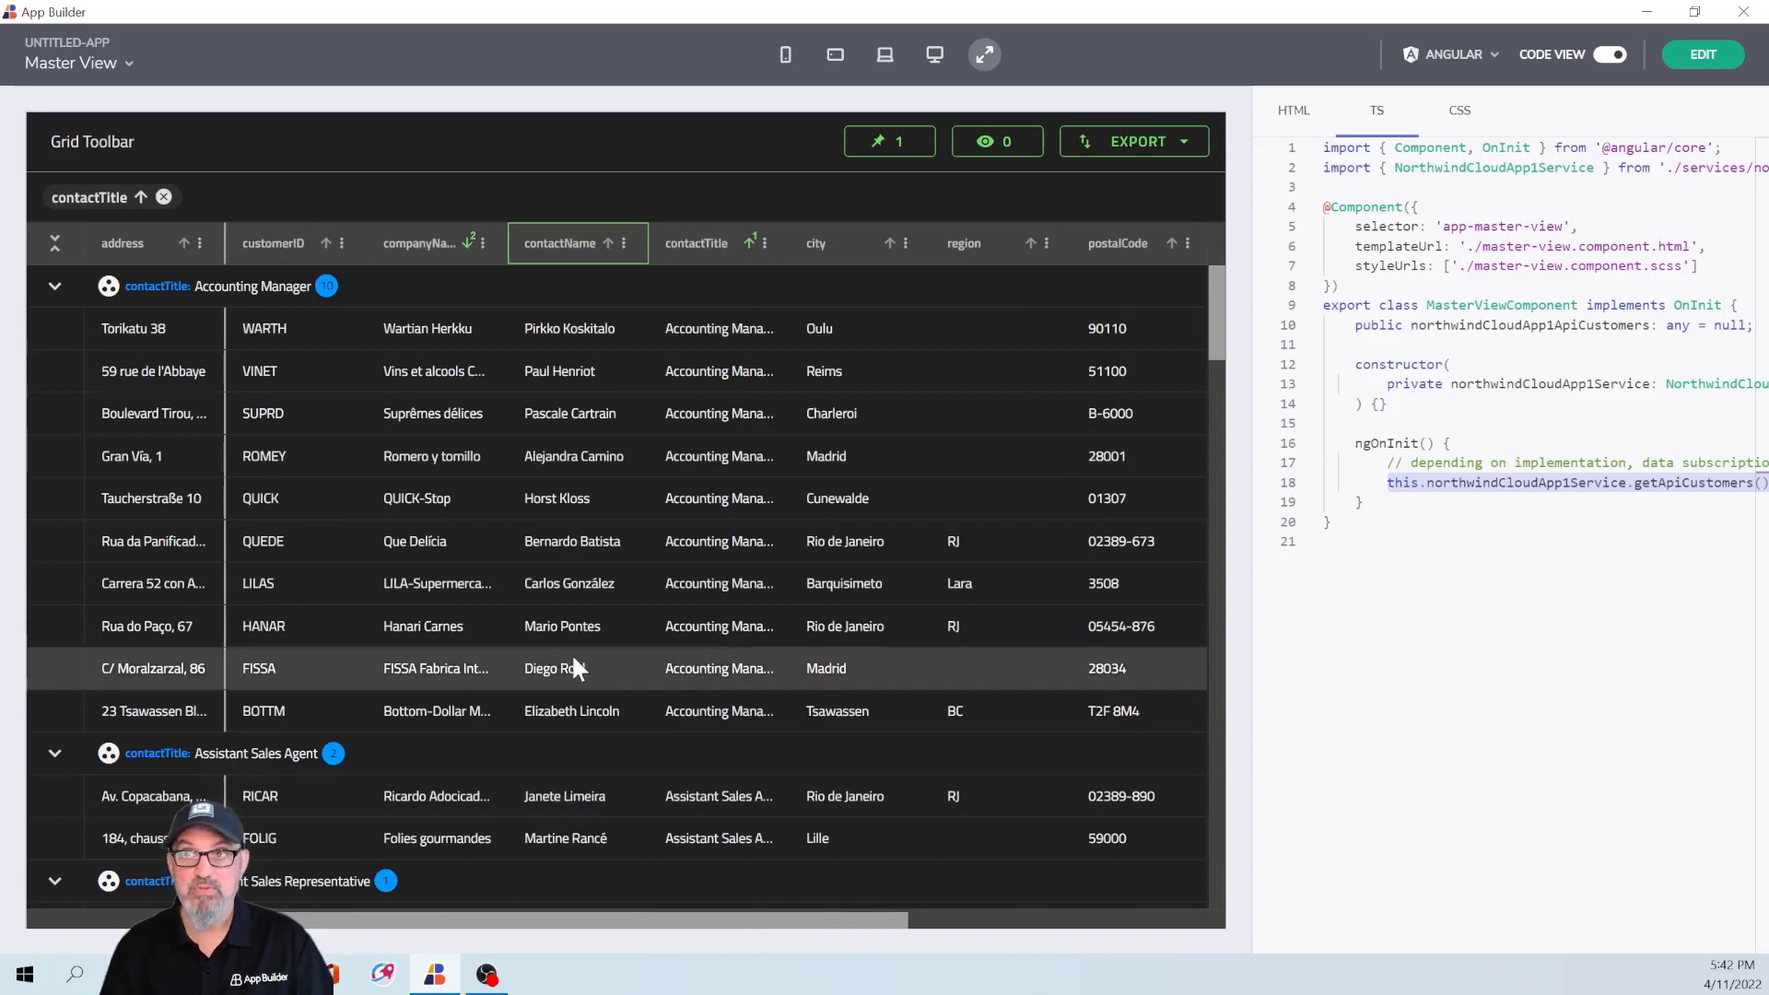